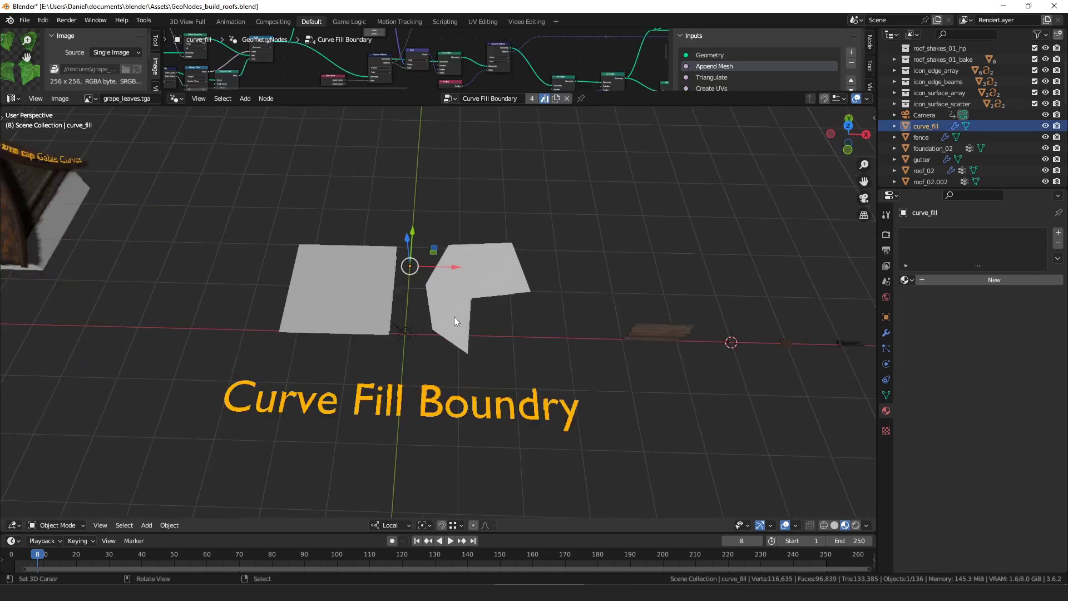
# Inspect the curve_fill mesh in Edit Mode and compare its viewport display without and with the Curve Fill Boundary modifier.
pyautogui.scroll(2, 454, 317)
pyautogui.press('Tab')
pyautogui.scroll(-1, 508, 295)
pyautogui.moveTo(508, 295); pyautogui.dragTo(545, 279, button='middle')
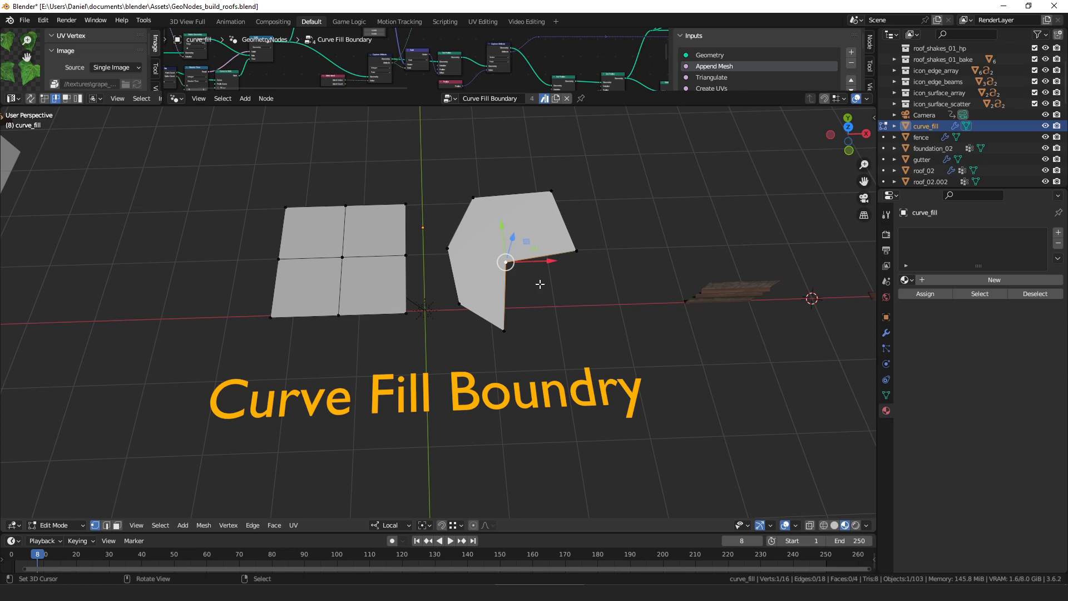
pyautogui.hotkey('ctrl', 'Tab')
pyautogui.click(502, 289)
pyautogui.click(886, 333)
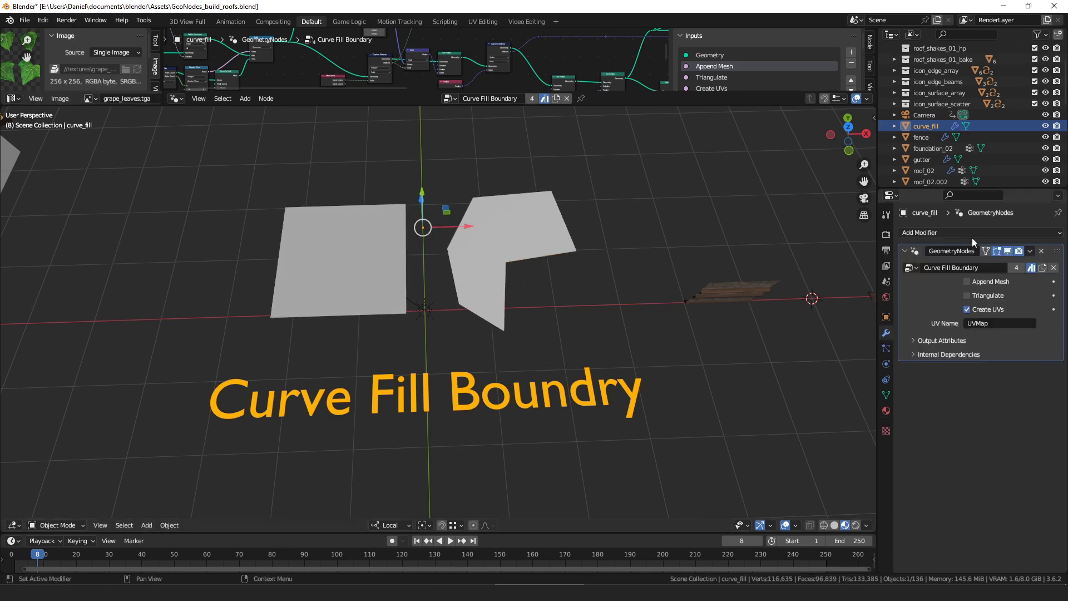
pyautogui.click(1008, 251)
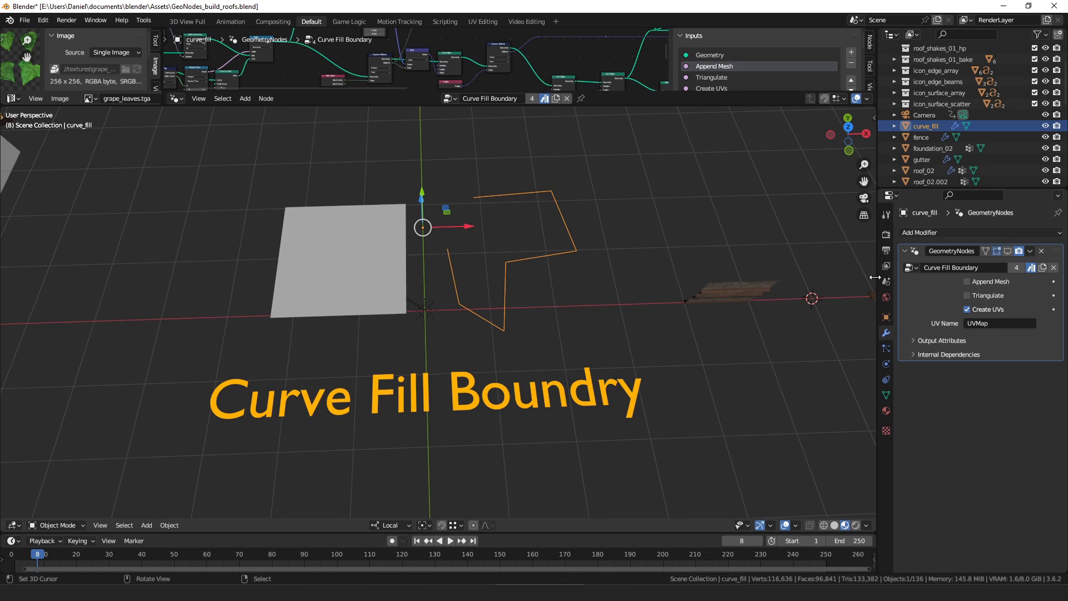
pyautogui.click(1007, 250)
# Toggle Triangulate on and off for curve_fill, and move the inner corner vertex of the angular outline outward in Edit Mode.
pyautogui.press('Tab')
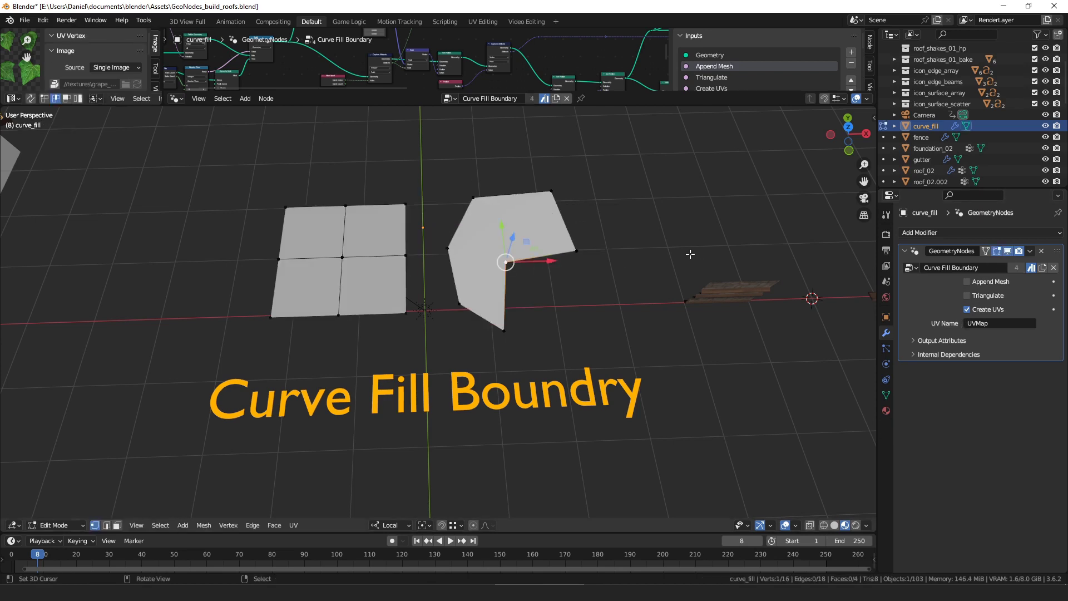
pyautogui.click(983, 296)
pyautogui.click(983, 296)
pyautogui.scroll(2, 565, 266)
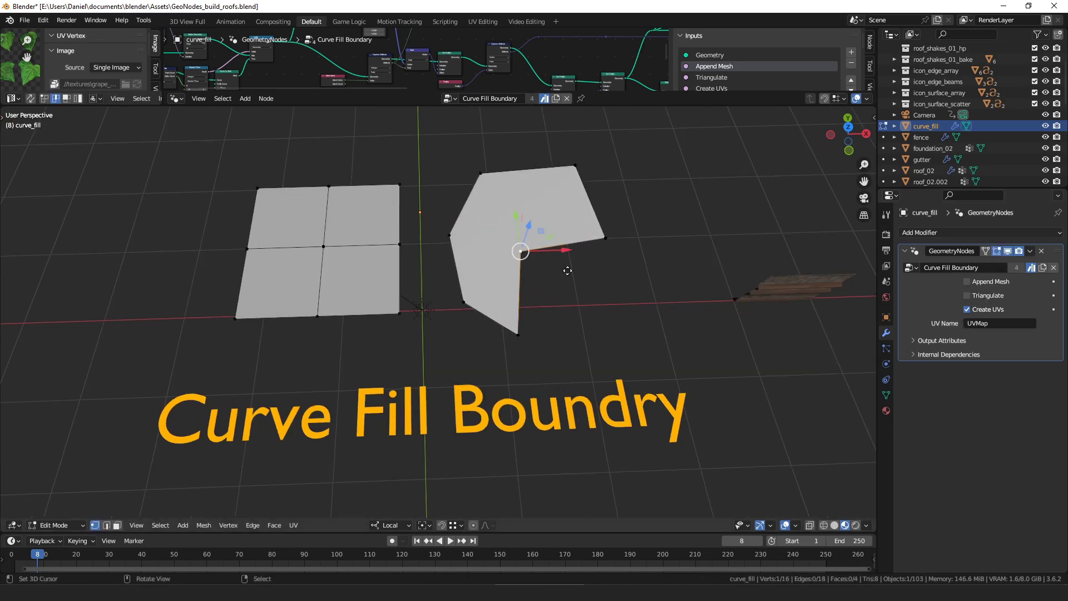
pyautogui.press('g')
pyautogui.click(610, 296)
pyautogui.press('Tab')
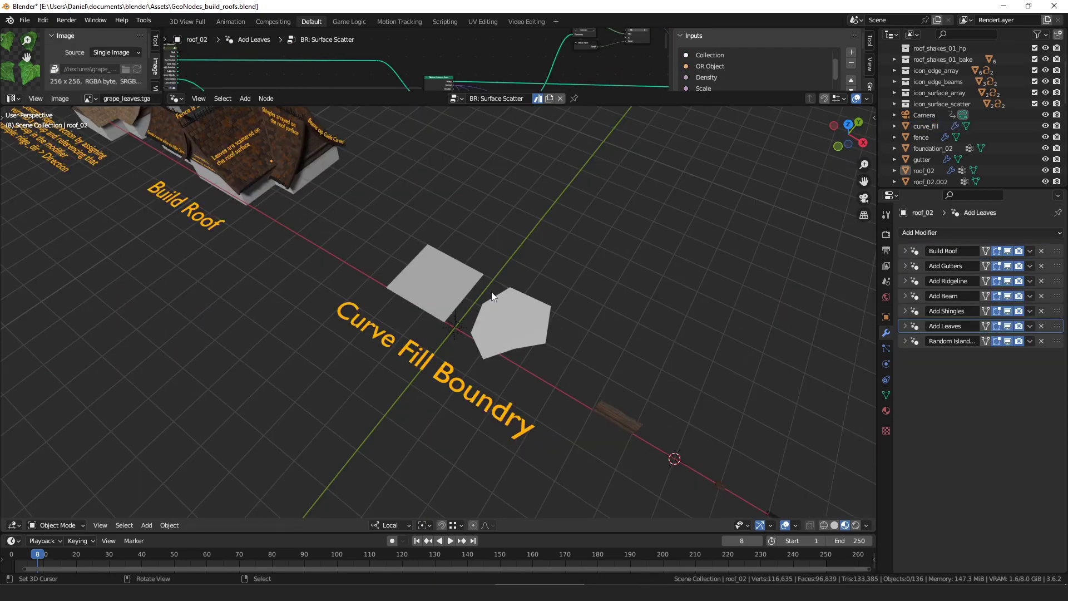
# Select the Build Roof example roof_02 and hide all its modifiers except Build Roof in the viewport.
pyautogui.scroll(-4, 431, 246)
pyautogui.keyDown('shift'); pyautogui.moveTo(315, 228); pyautogui.dragTo(546, 372, button='middle'); pyautogui.keyUp('shift')
pyautogui.scroll(5, 459, 324)
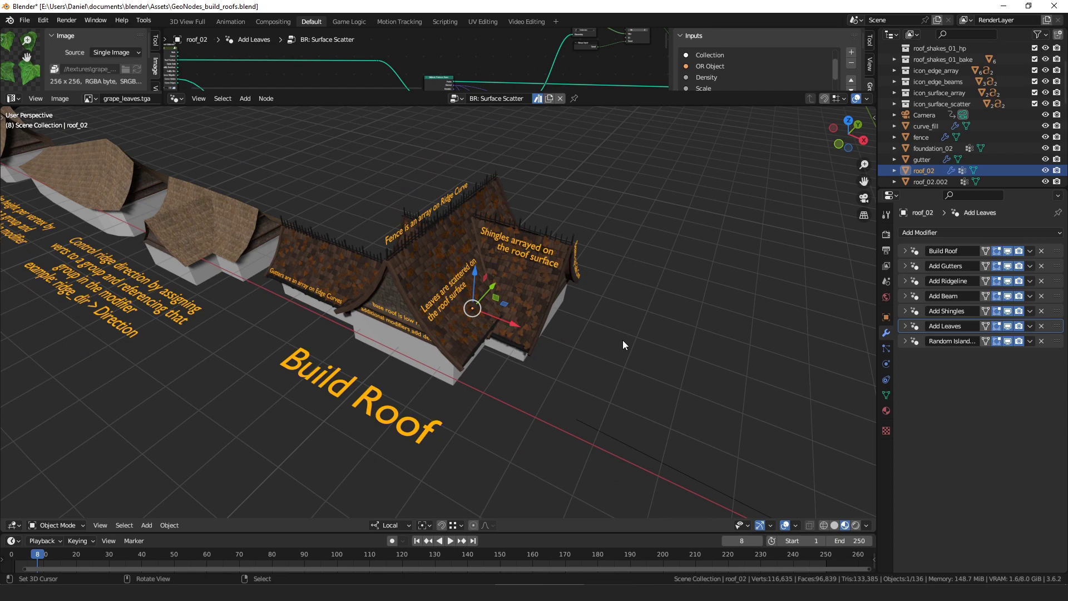
pyautogui.scroll(-4, 623, 339)
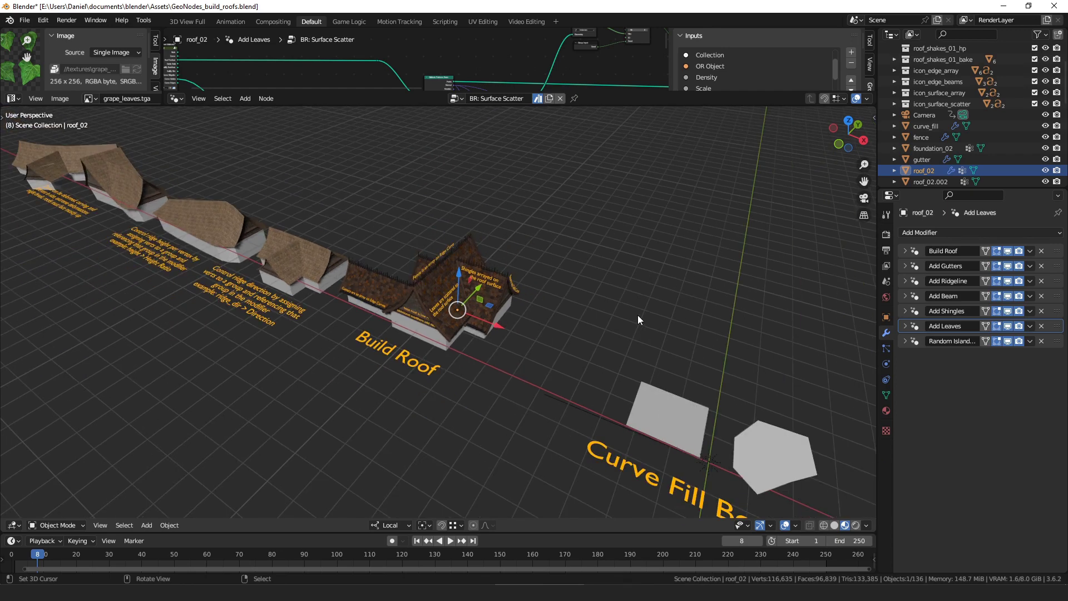
pyautogui.scroll(3, 564, 297)
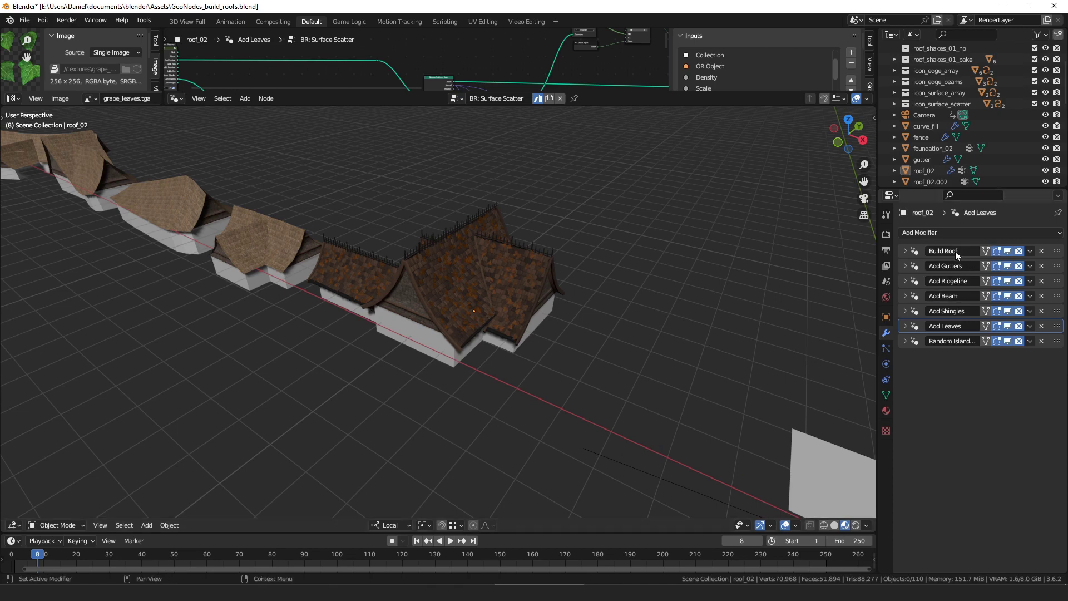
pyautogui.click(1007, 266)
pyautogui.moveTo(1007, 296); pyautogui.dragTo(1007, 343)
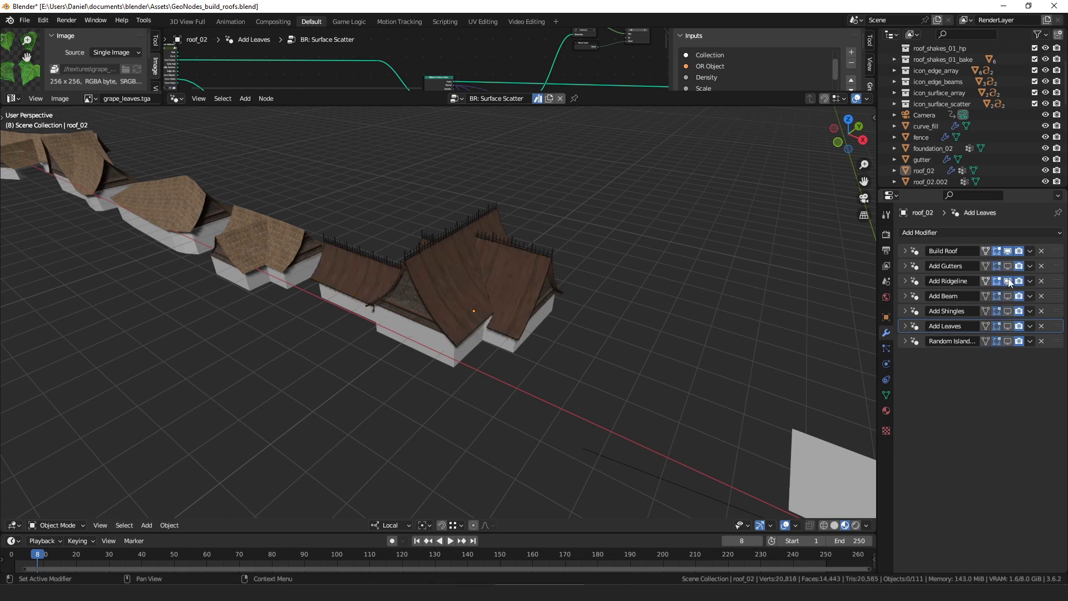
pyautogui.moveTo(590, 318); pyautogui.dragTo(549, 292, button='middle')
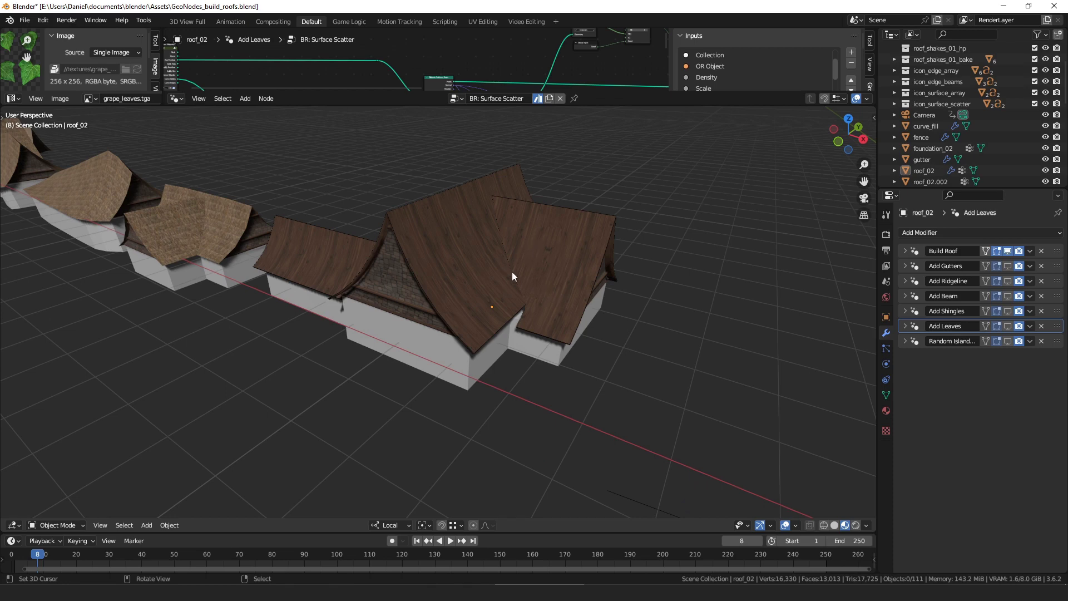
pyautogui.moveTo(506, 268); pyautogui.dragTo(484, 271, button='middle')
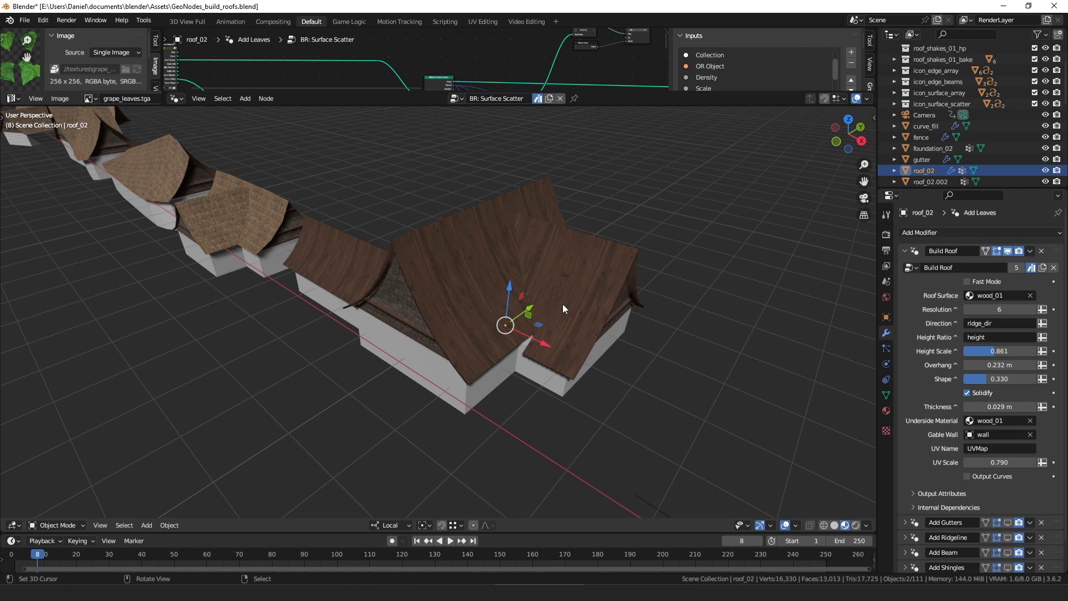
# Look over the neighbouring example roofs in the row and view the bare roof_02 surface up close.
pyautogui.scroll(-6, 588, 303)
pyautogui.keyDown('shift'); pyautogui.moveTo(214, 207); pyautogui.dragTo(575, 306, button='middle'); pyautogui.keyUp('shift')
pyautogui.rightClick(319, 265)
pyautogui.press('KP_Decimal')
pyautogui.scroll(2, 440, 288)
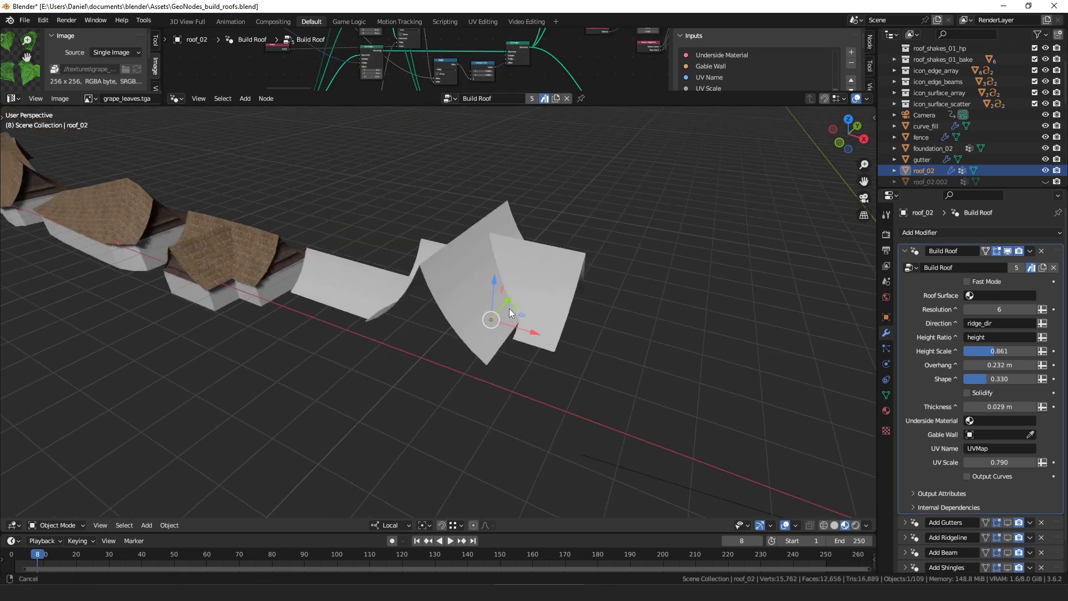
# Assign the wood_01 material as the Roof Surface in roof_02's Build Roof modifier.
pyautogui.scroll(2, 508, 320)
pyautogui.moveTo(626, 270); pyautogui.dragTo(619, 272, button='middle')
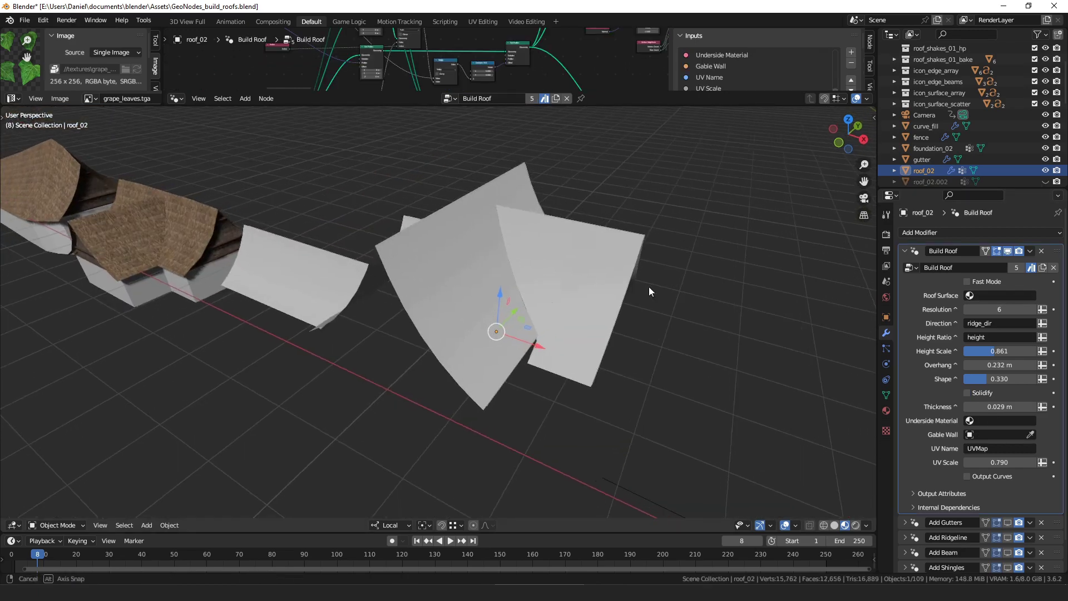
pyautogui.click(1011, 295)
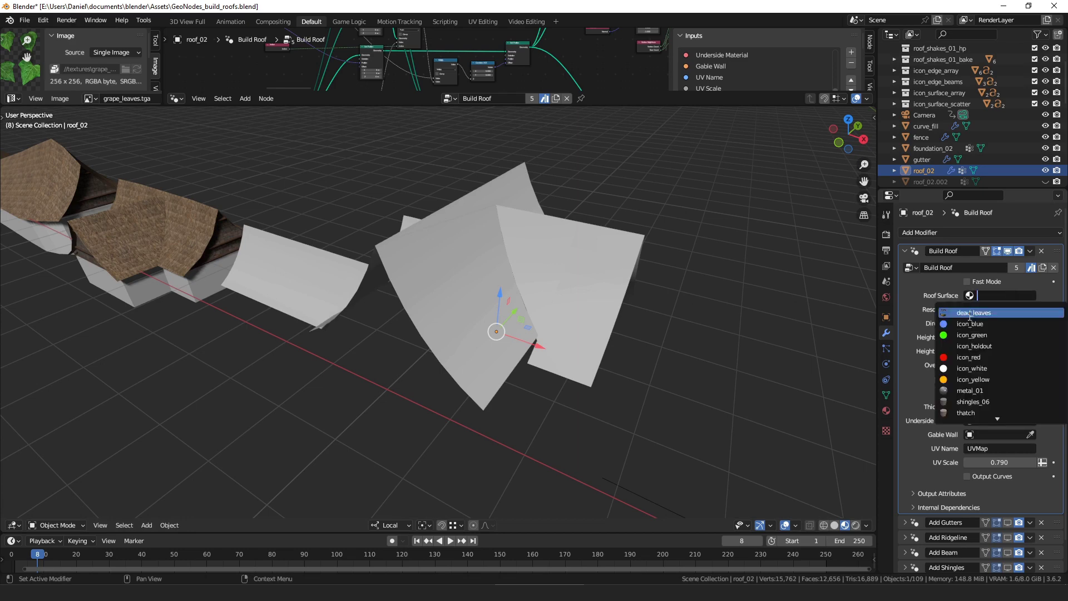
pyautogui.write('w')
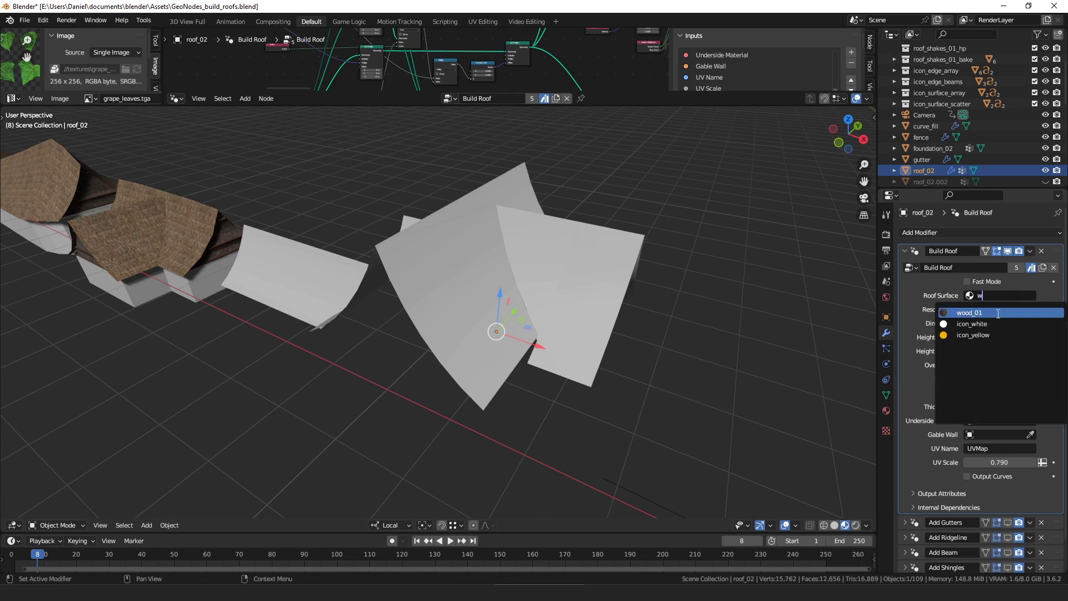
pyautogui.click(998, 313)
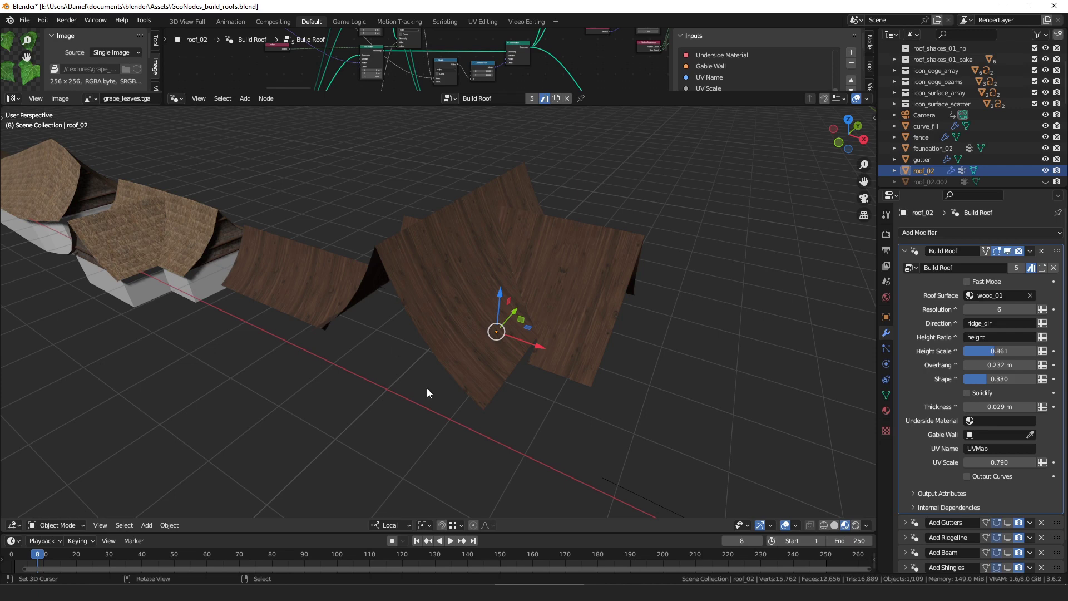
pyautogui.moveTo(561, 329); pyautogui.dragTo(448, 262, button='middle')
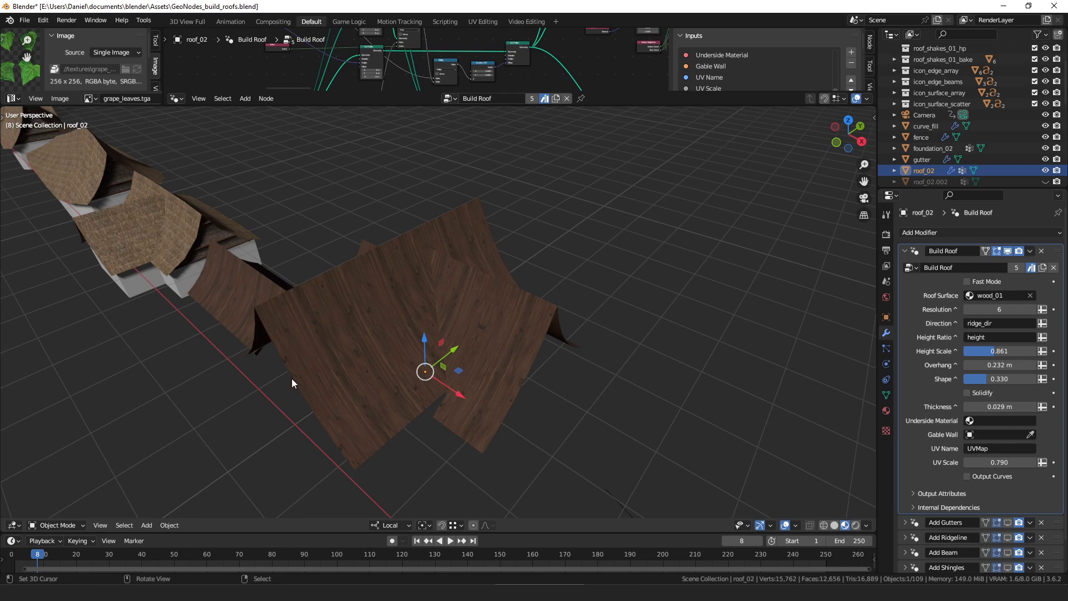
# Enable the wireframe overlay in the 3D viewport to show the roof's topology.
pyautogui.moveTo(525, 222); pyautogui.dragTo(570, 287, button='middle')
pyautogui.click(795, 525)
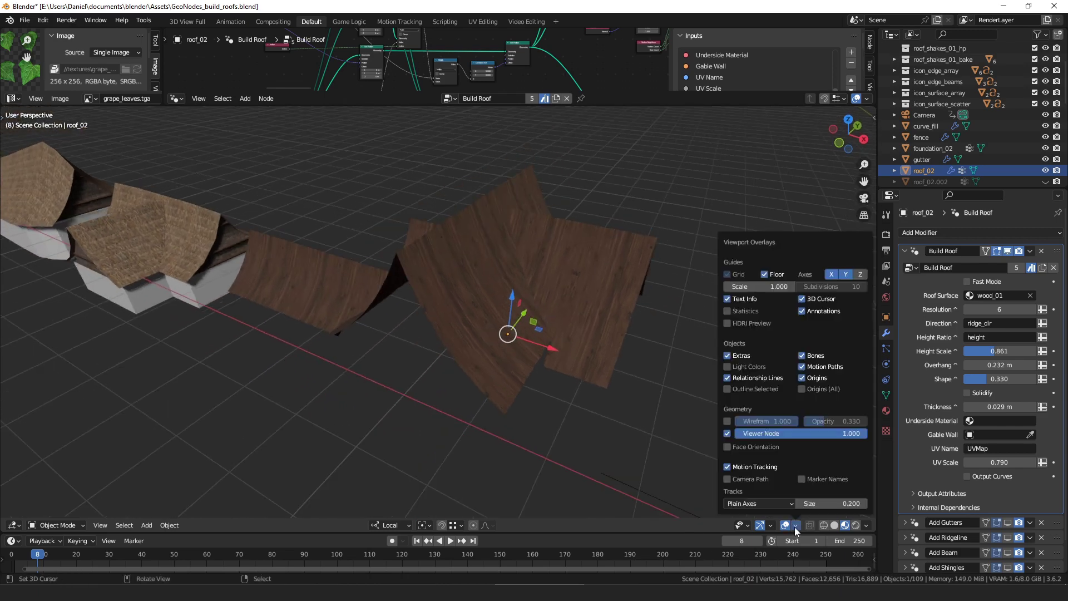
pyautogui.click(727, 421)
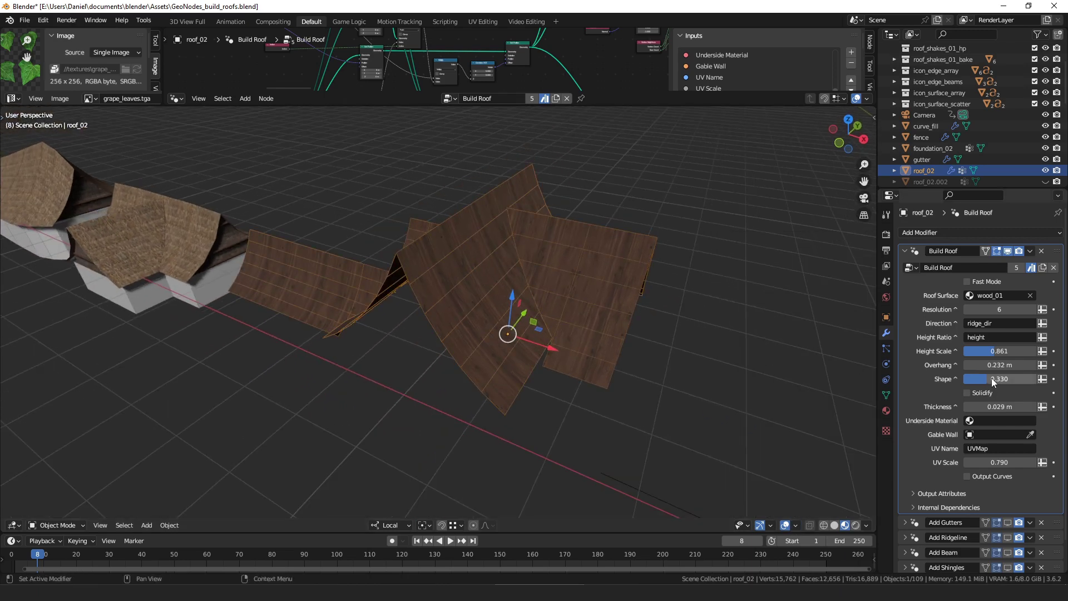
# Set the Build Roof Resolution to 1 for comparison, and raise it to 9.
pyautogui.click(997, 310)
pyautogui.write('1')
pyautogui.press('Return')
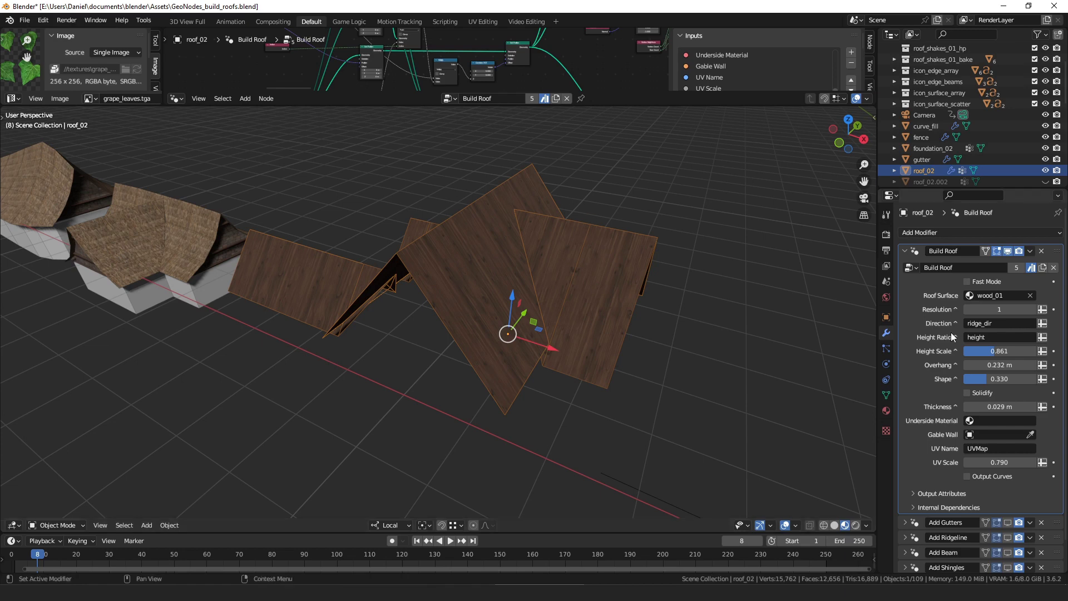
pyautogui.moveTo(993, 310); pyautogui.dragTo(1052, 309)
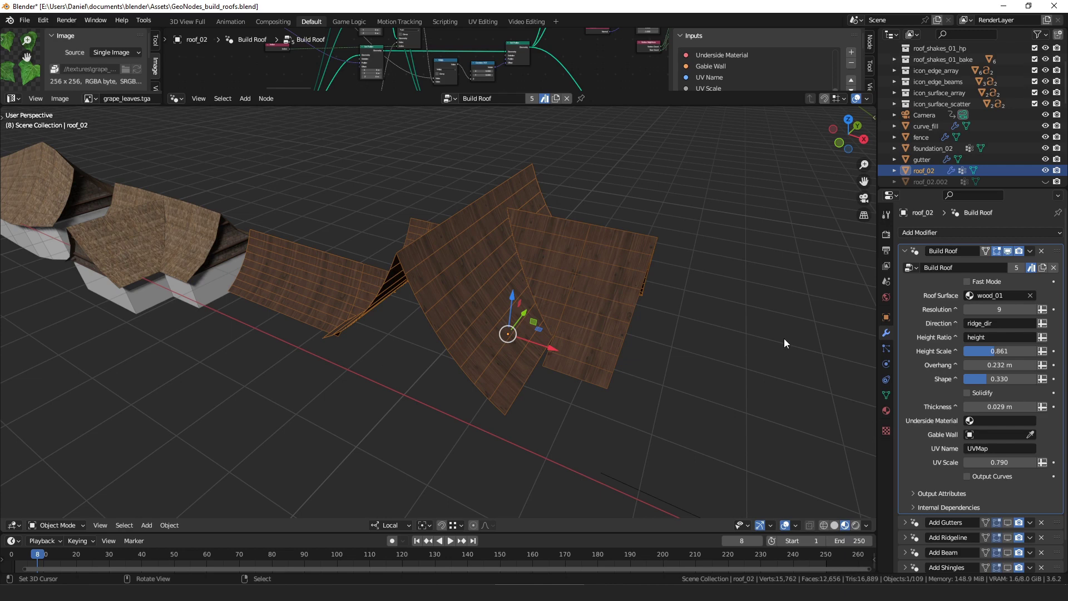
# Check roof_02's vertex groups against the attribute names used by Direction and Height Ratio in the Build Roof modifier.
pyautogui.moveTo(783, 338); pyautogui.dragTo(583, 508, button='middle')
pyautogui.moveTo(550, 382); pyautogui.dragTo(548, 324, button='middle')
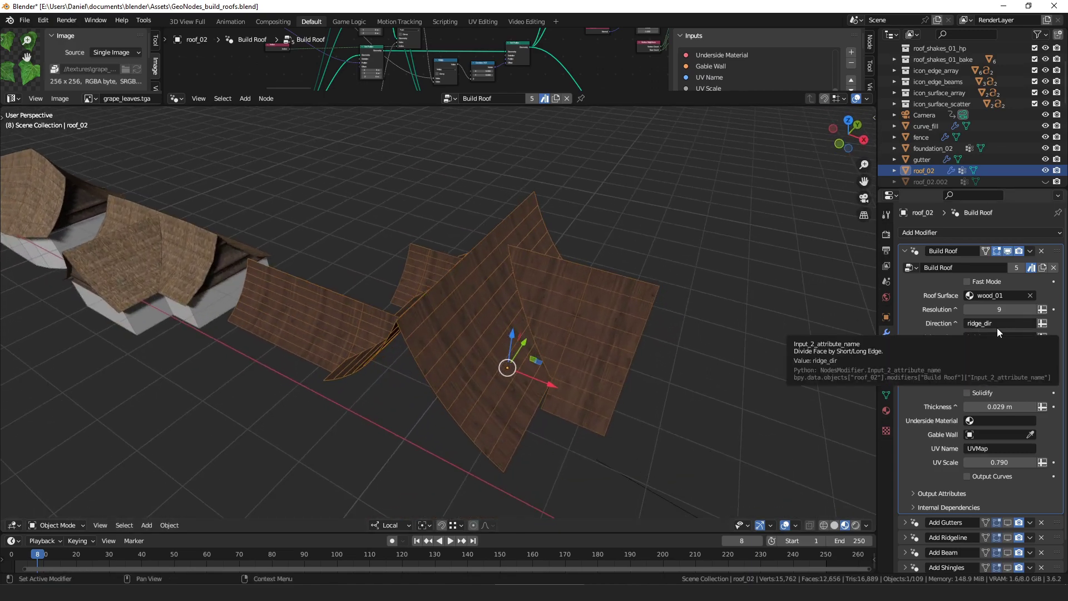
pyautogui.click(886, 395)
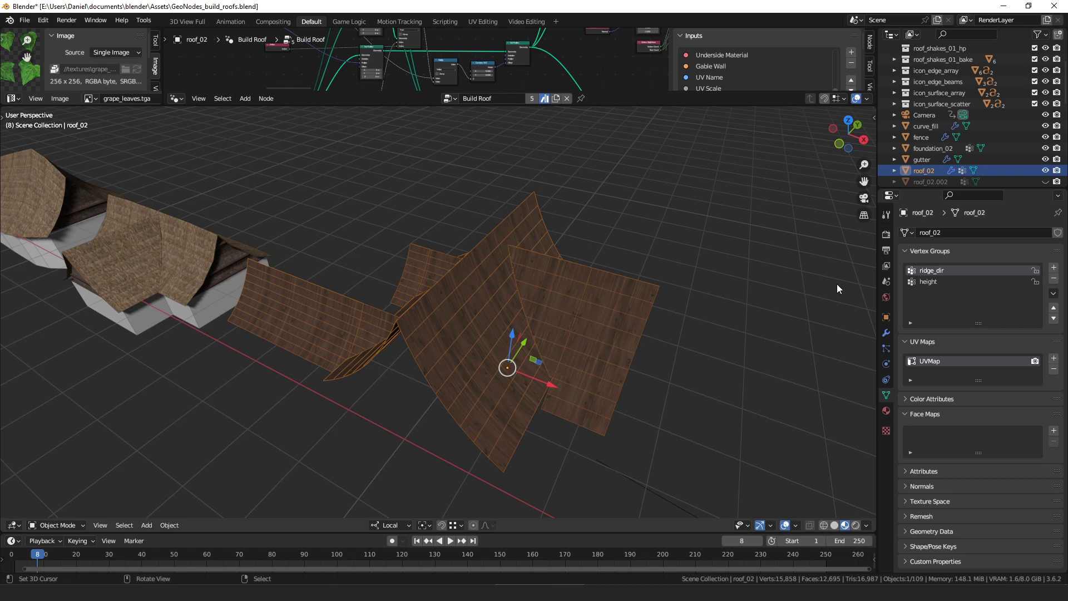
pyautogui.click(886, 332)
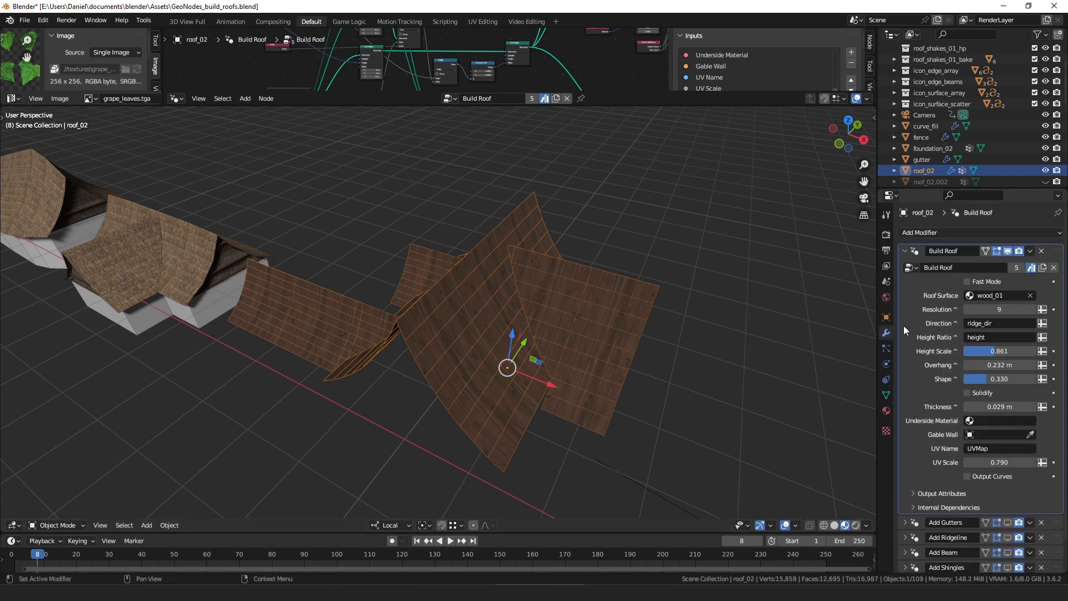
# Switch Build Roof's Direction from the ridge_dir attribute to a plain on/off value and toggle it to compare ridge directions.
pyautogui.click(1042, 323)
pyautogui.moveTo(860, 332); pyautogui.dragTo(566, 231, button='middle')
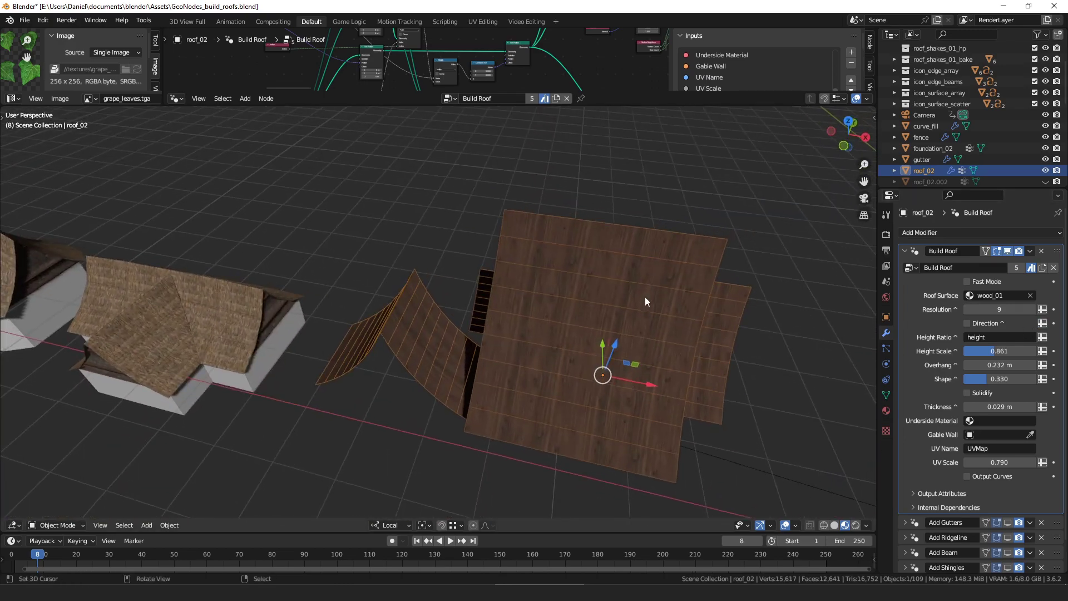
pyautogui.moveTo(645, 296); pyautogui.dragTo(694, 297, button='middle')
pyautogui.click(986, 322)
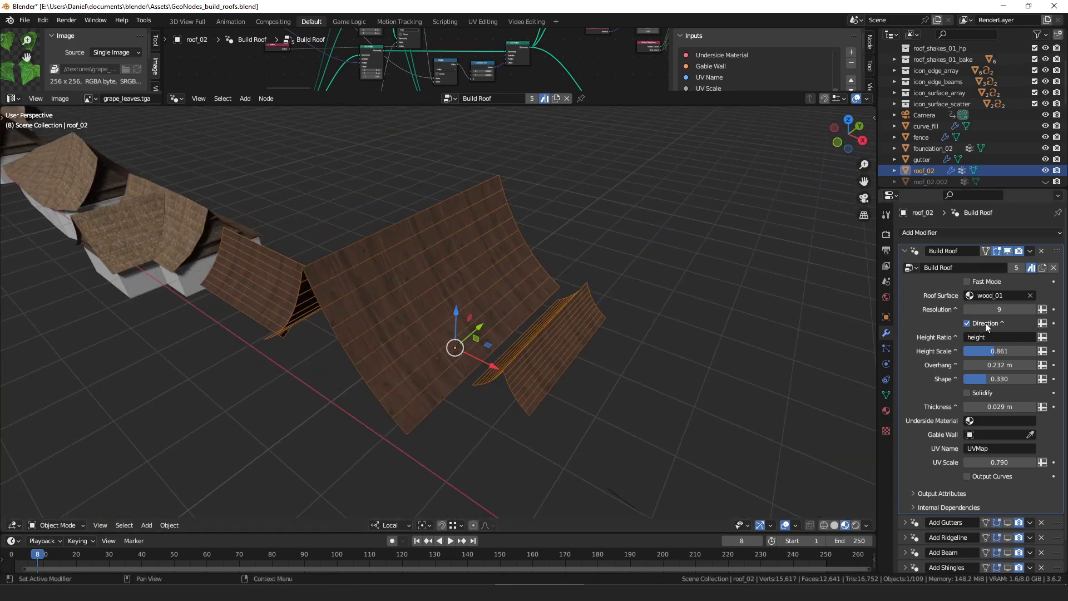
pyautogui.click(985, 323)
pyautogui.click(985, 323)
pyautogui.click(986, 324)
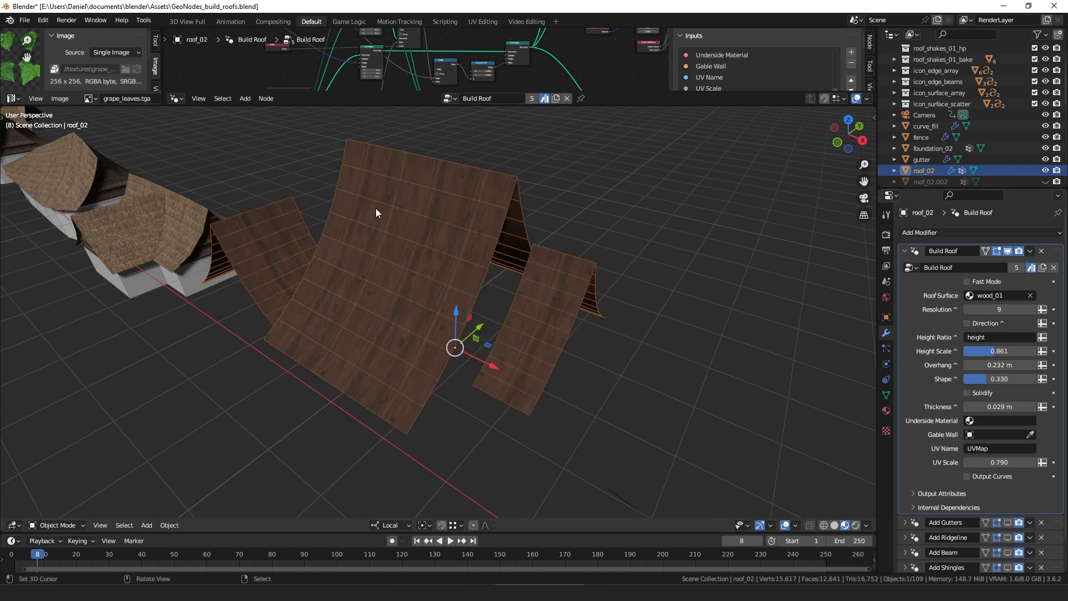
pyautogui.moveTo(366, 339); pyautogui.dragTo(546, 348, button='middle')
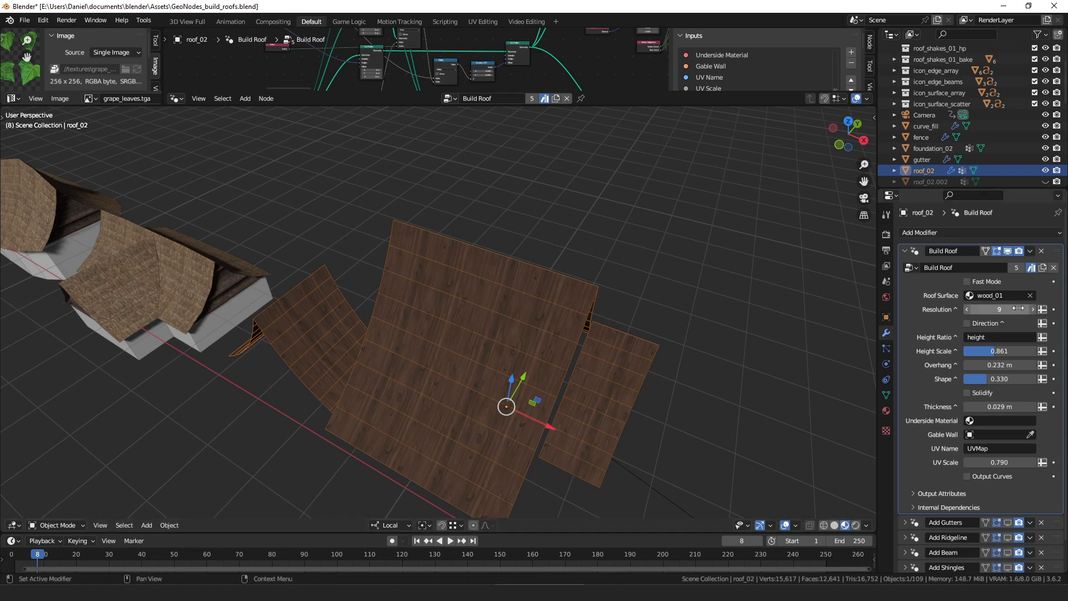
pyautogui.click(1043, 324)
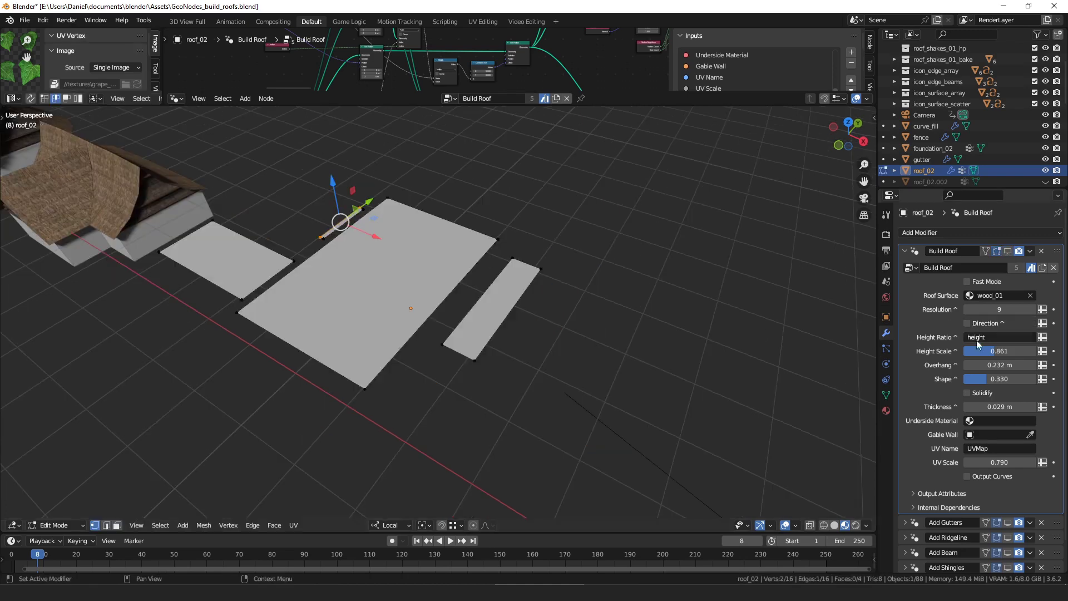
# Select edges of the narrow outer face of roof_02 and try stretching its outer long edge outward along the local X axis.
pyautogui.click(459, 352)
pyautogui.keyDown('shift'); pyautogui.click(526, 263); pyautogui.keyUp('shift')
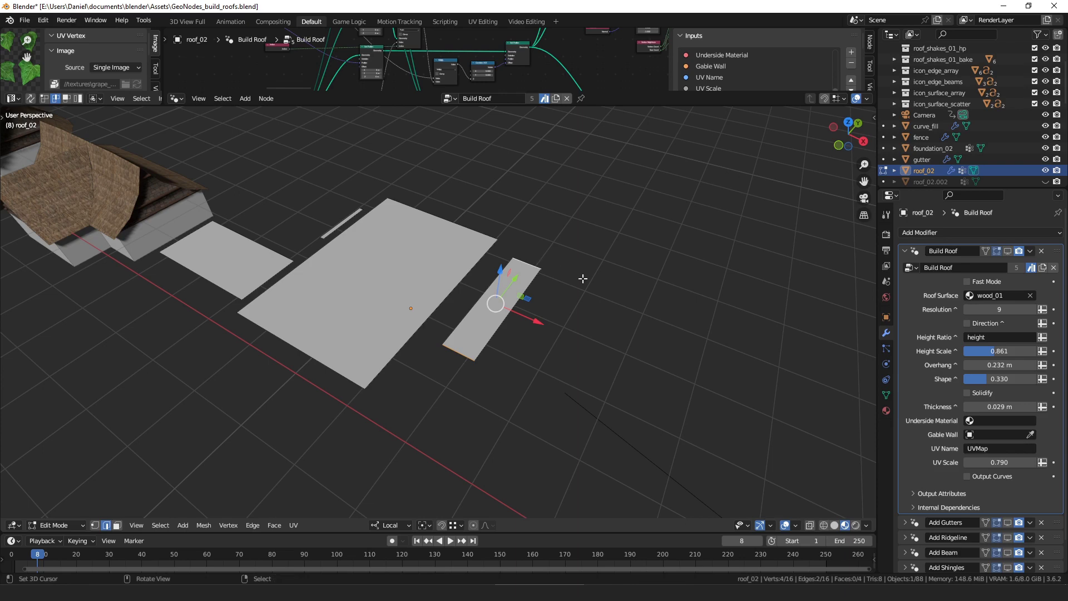
pyautogui.rightClick(485, 293)
pyautogui.keyDown('shift'); pyautogui.rightClick(517, 306); pyautogui.keyUp('shift')
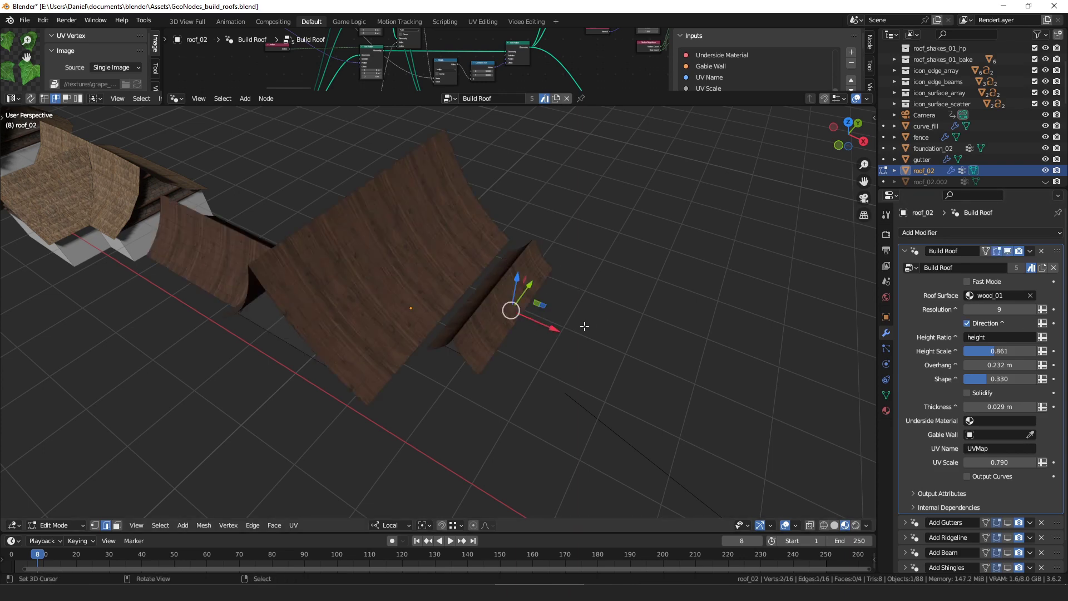
pyautogui.moveTo(551, 326); pyautogui.dragTo(713, 387)
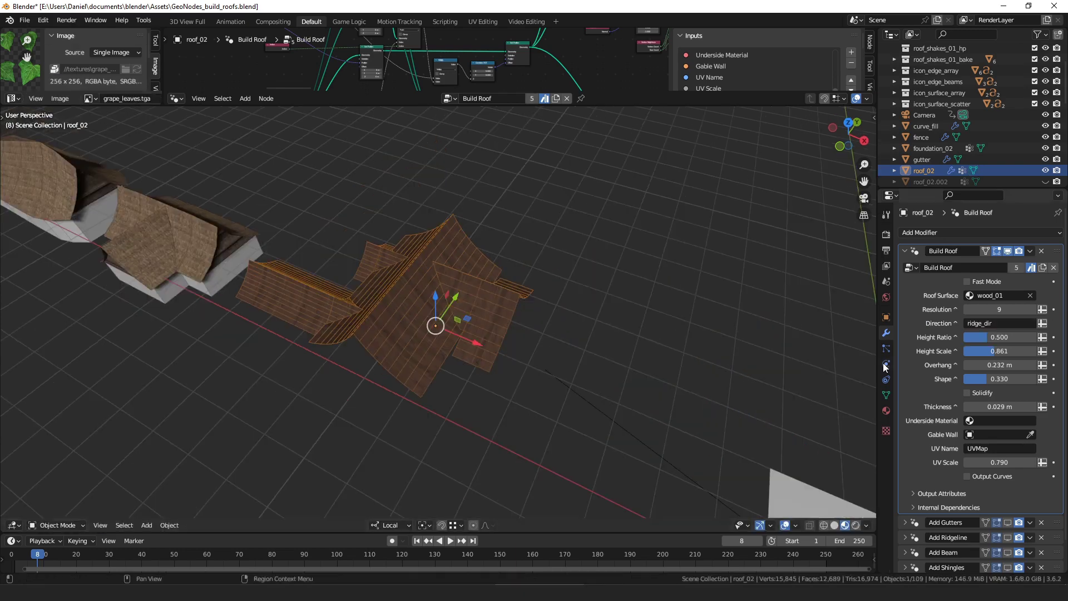
# Try a different fixed Height Ratio on the Build Roof modifier, undo it, and switch the input to the height attribute.
pyautogui.moveTo(999, 337); pyautogui.dragTo(1018, 350)
pyautogui.hotkey('ctrl', 'z')
pyautogui.hotkey('ctrl', 'z')
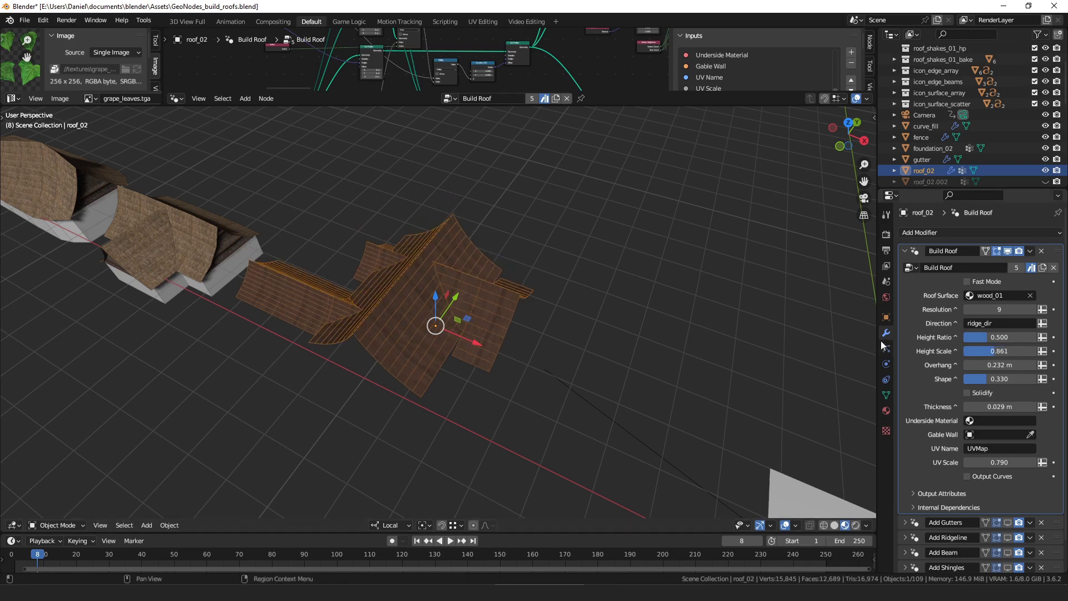
pyautogui.click(1042, 337)
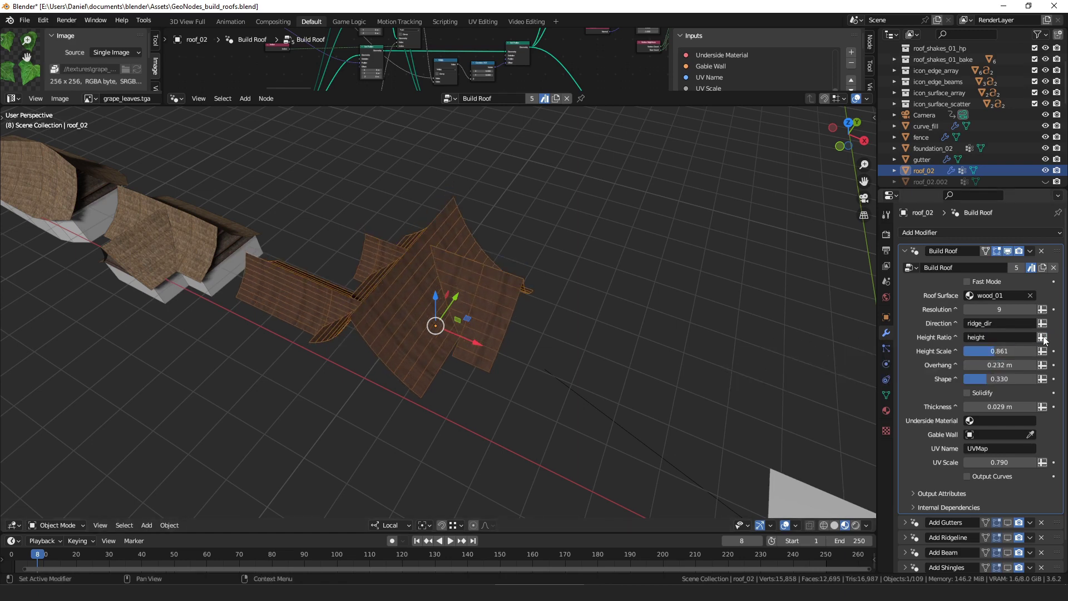
# Select the thatched roof_05 and try a different Height Scale on its Build Roof modifier.
pyautogui.keyDown('shift'); pyautogui.moveTo(254, 247); pyautogui.dragTo(445, 289, button='middle'); pyautogui.keyUp('shift')
pyautogui.rightClick(476, 268)
pyautogui.scroll(4, 476, 269)
pyautogui.moveTo(415, 226); pyautogui.dragTo(315, 268, button='middle')
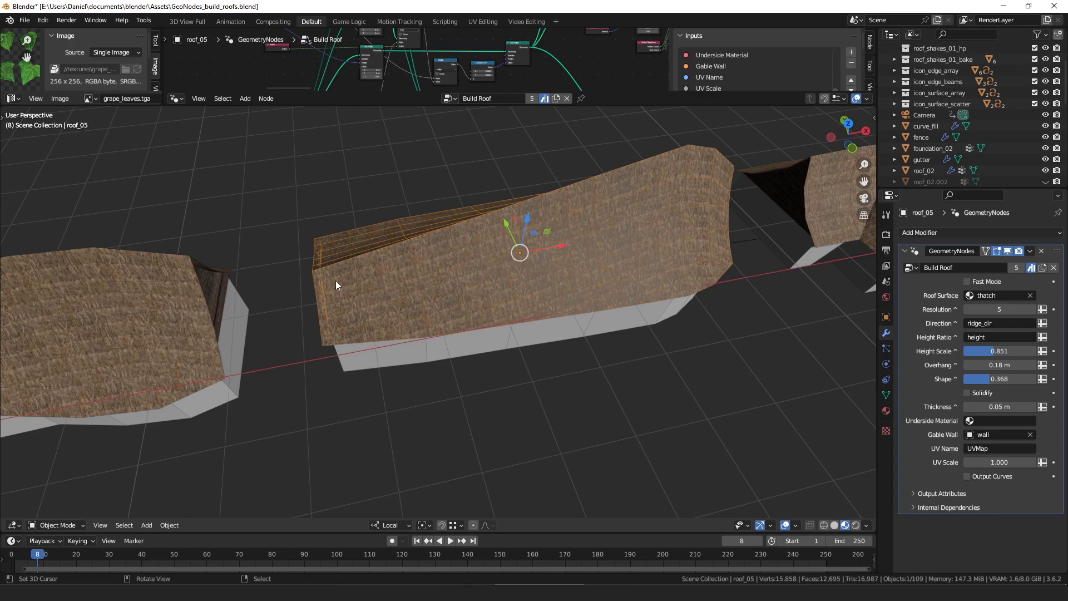
pyautogui.moveTo(323, 275); pyautogui.dragTo(500, 278, button='middle')
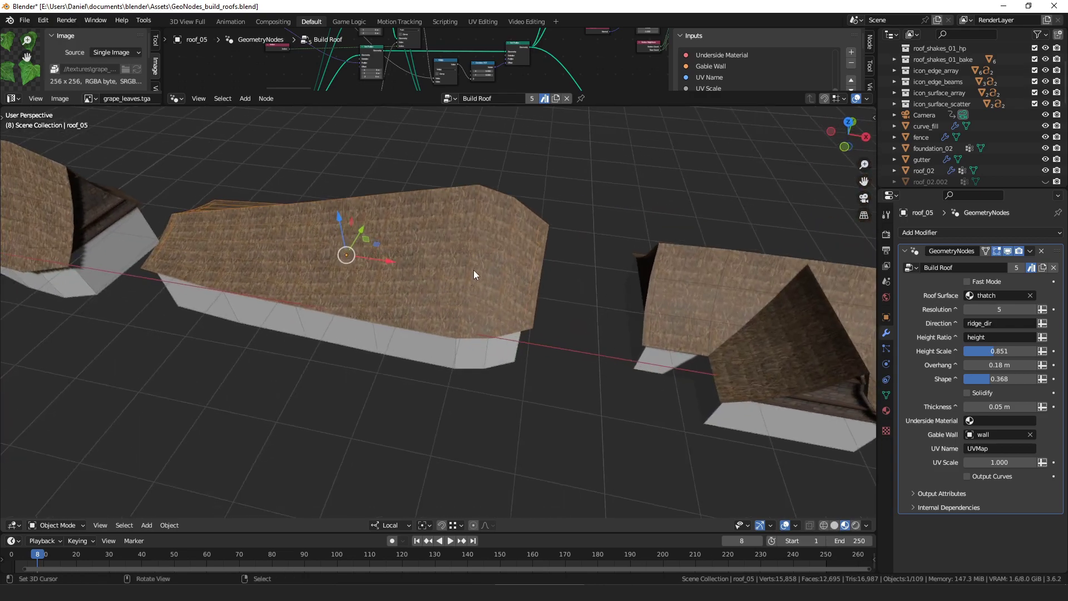
pyautogui.moveTo(992, 356)
pyautogui.mouseDown()
pyautogui.moveTo(1018, 356)
pyautogui.moveTo(1003, 355)
pyautogui.mouseUp()
pyautogui.rightClick(1003, 355)
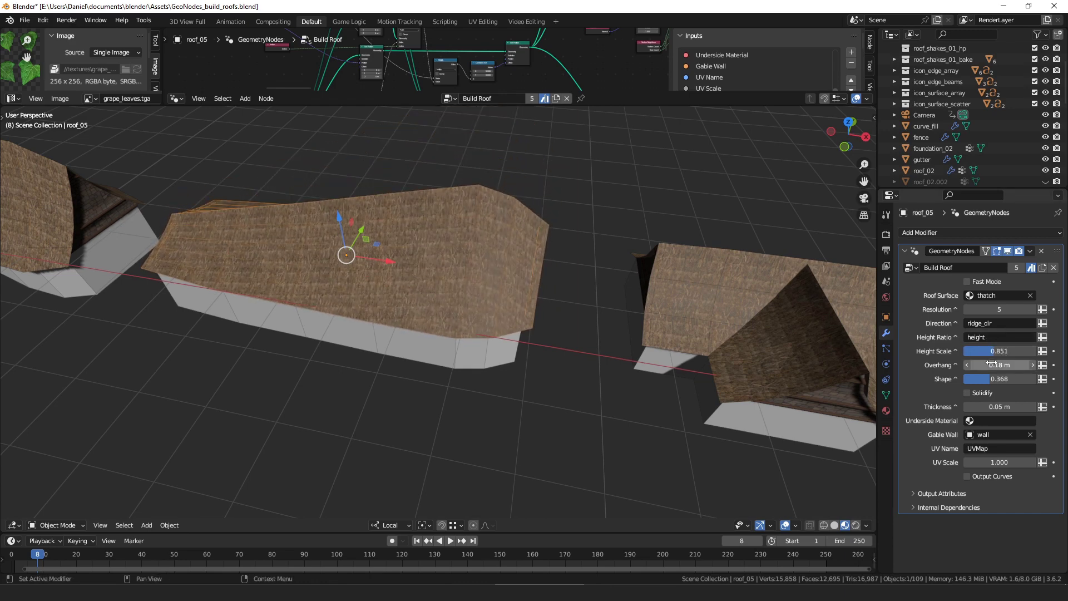
# Select roof_02, compare a zero Build Roof Overhang against the walls below it, and set the Overhang to 0.28 m.
pyautogui.scroll(-3, 669, 326)
pyautogui.keyDown('shift'); pyautogui.moveTo(669, 325); pyautogui.dragTo(465, 348, button='middle'); pyautogui.keyUp('shift')
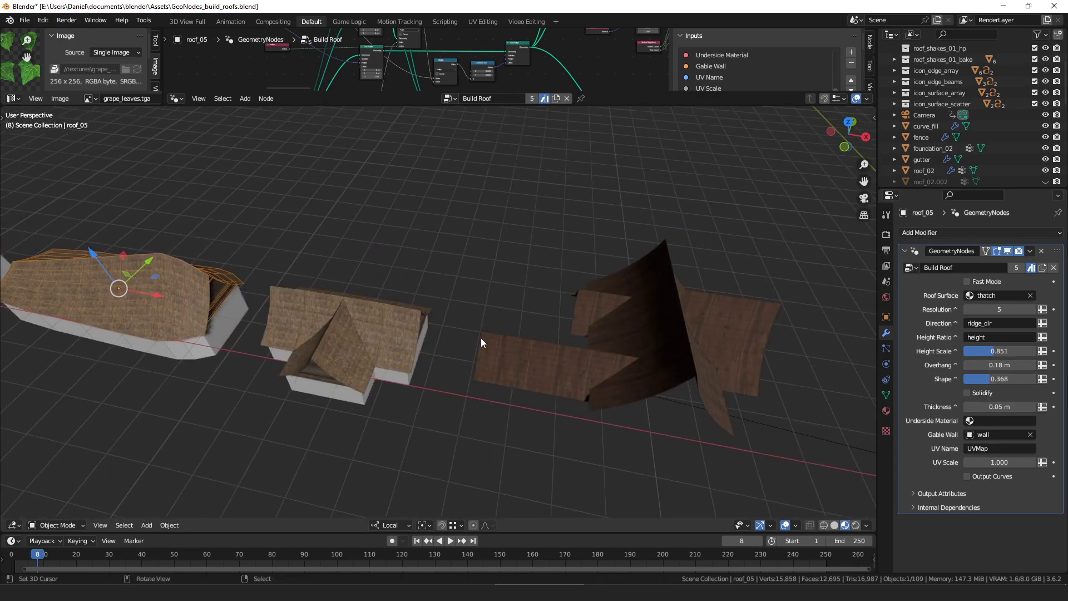
pyautogui.moveTo(480, 338); pyautogui.dragTo(530, 343, button='middle')
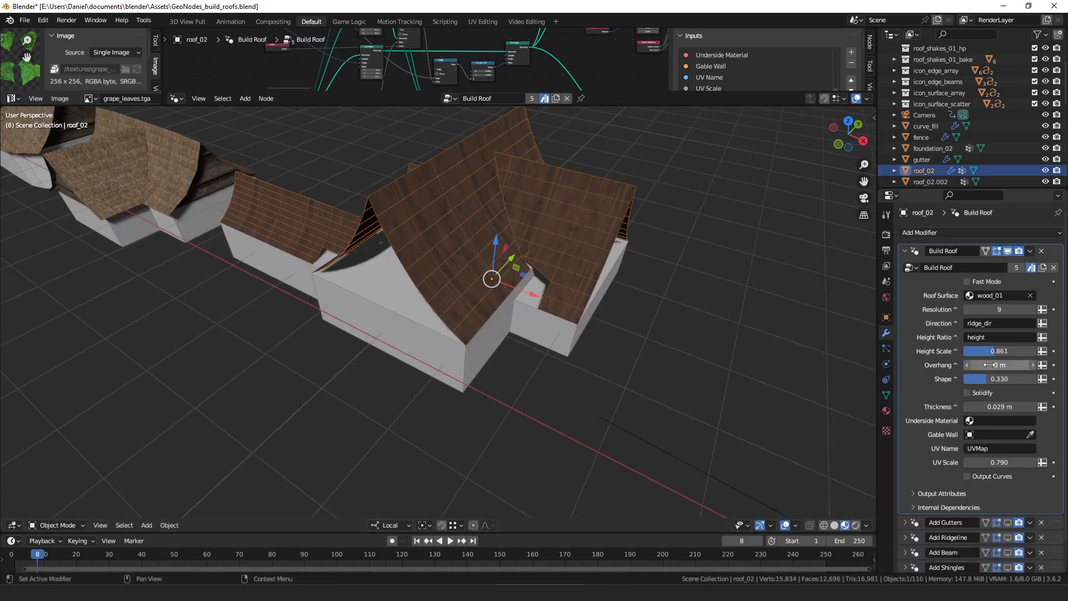
pyautogui.scroll(6, 582, 340)
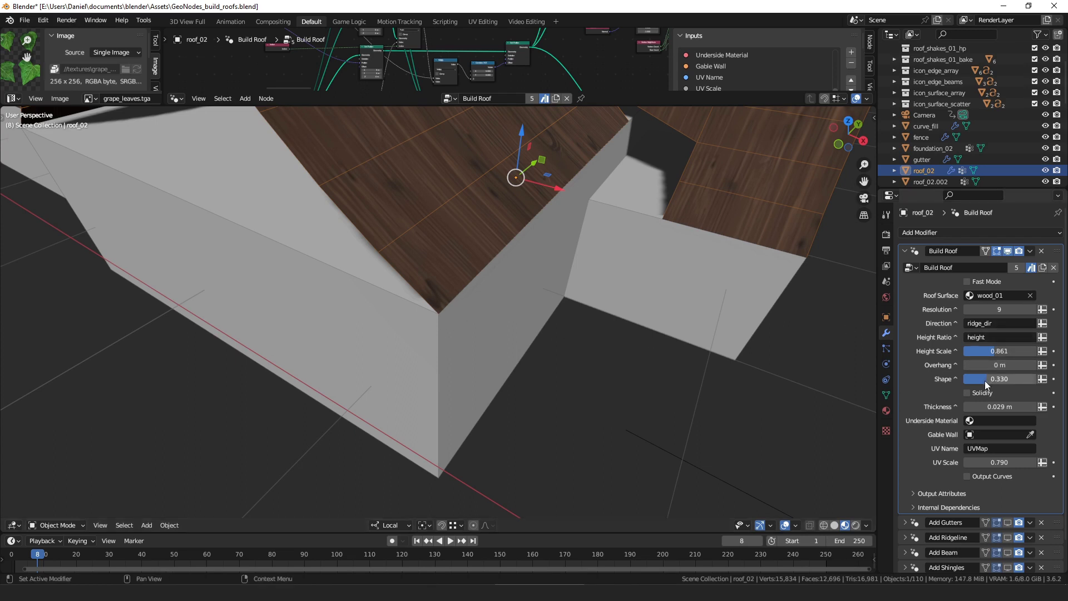
pyautogui.moveTo(993, 364); pyautogui.dragTo(1047, 365)
pyautogui.moveTo(496, 327); pyautogui.dragTo(690, 212, button='middle')
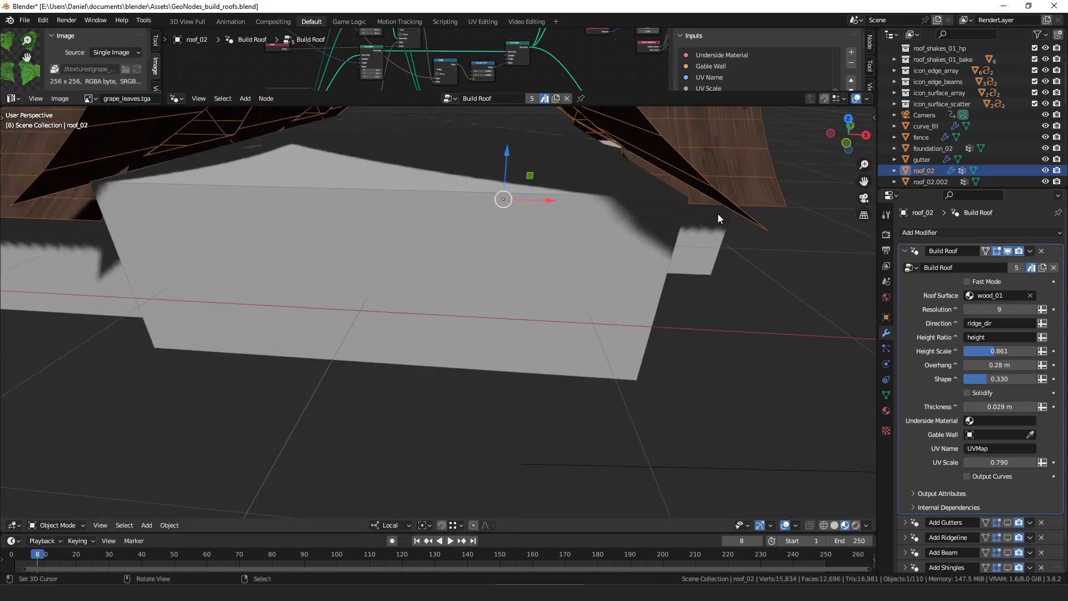
# Try a Build Roof Shape of 0.500 on roof_02 for comparison and return it to 0.330.
pyautogui.moveTo(998, 381)
pyautogui.mouseDown()
pyautogui.moveTo(1016, 380)
pyautogui.moveTo(989, 378)
pyautogui.mouseUp()
pyautogui.moveTo(656, 256); pyautogui.dragTo(589, 308, button='middle')
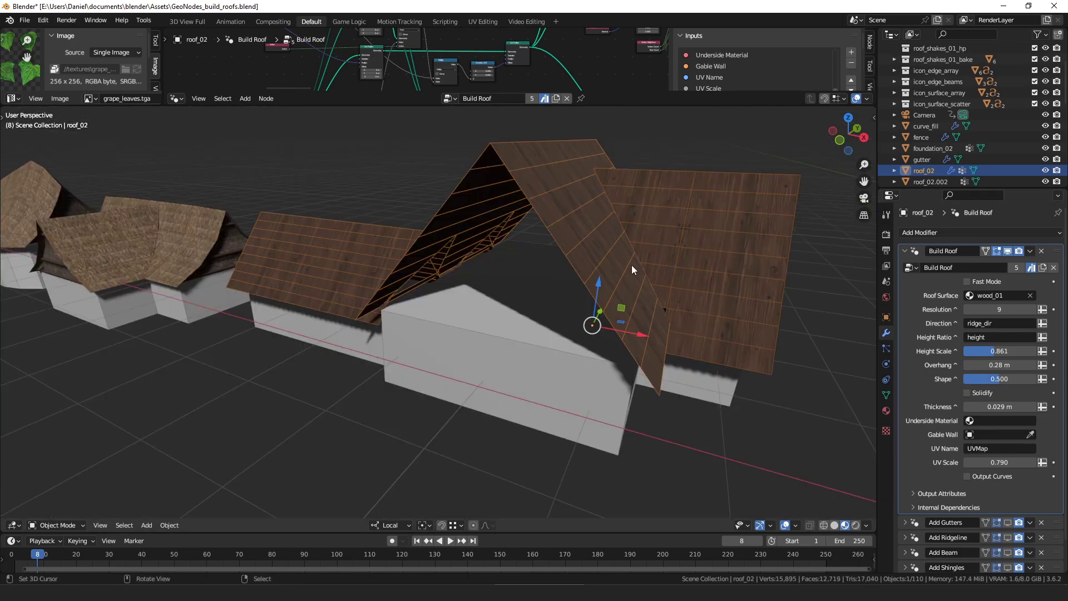
pyautogui.moveTo(702, 328); pyautogui.dragTo(586, 137, button='middle')
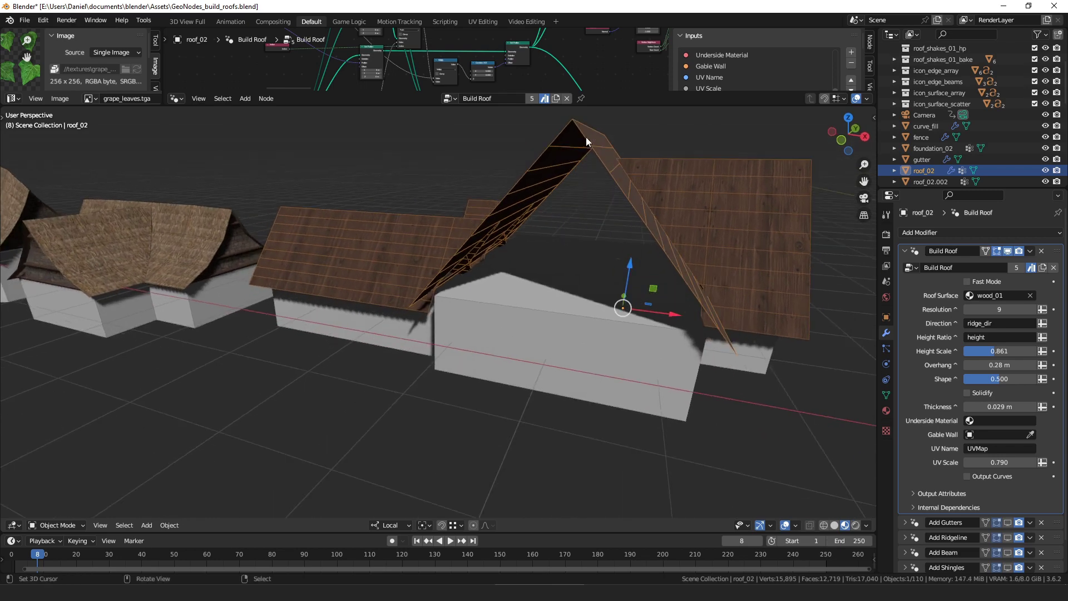
pyautogui.moveTo(1014, 379)
pyautogui.mouseDown()
pyautogui.moveTo(963, 379)
pyautogui.moveTo(1034, 379)
pyautogui.mouseUp()
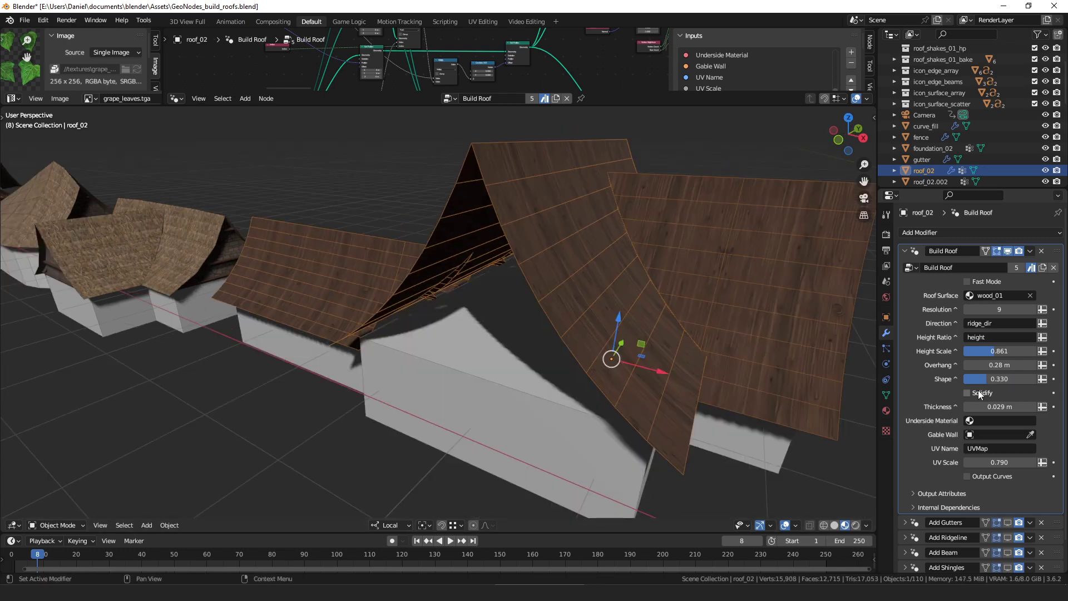
# Enable Solidify in roof_02's Build Roof modifier and assign icon_blue as the Underside Material.
pyautogui.click(977, 393)
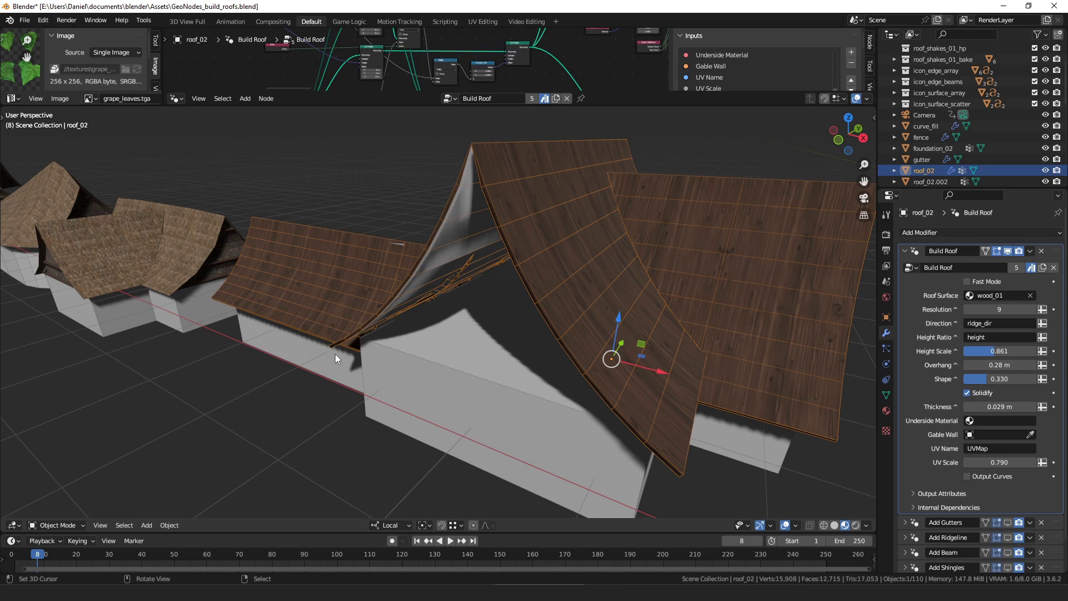
pyautogui.click(996, 421)
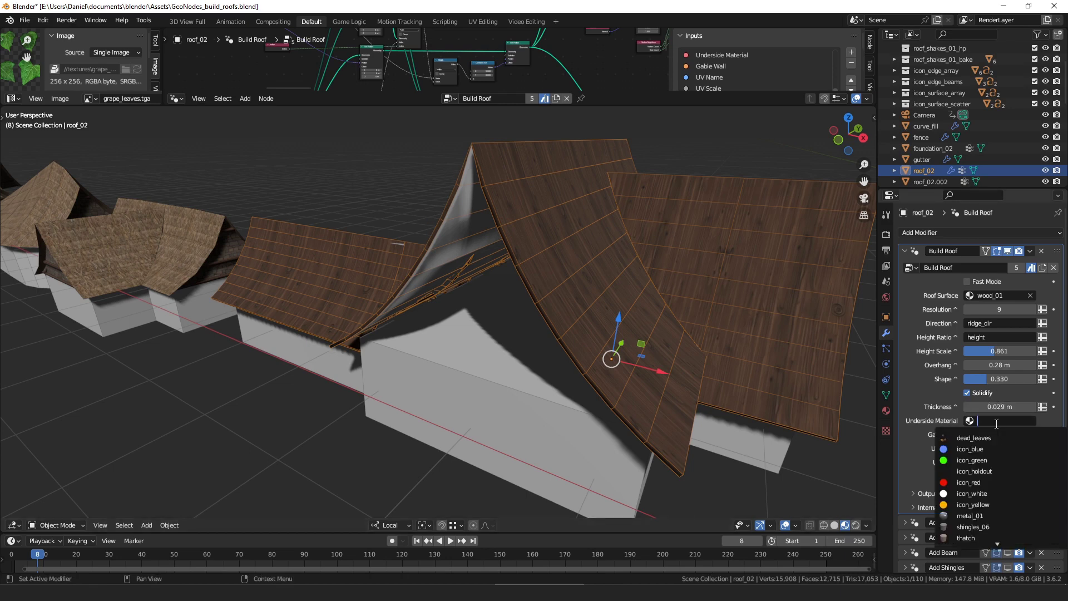
pyautogui.click(1000, 450)
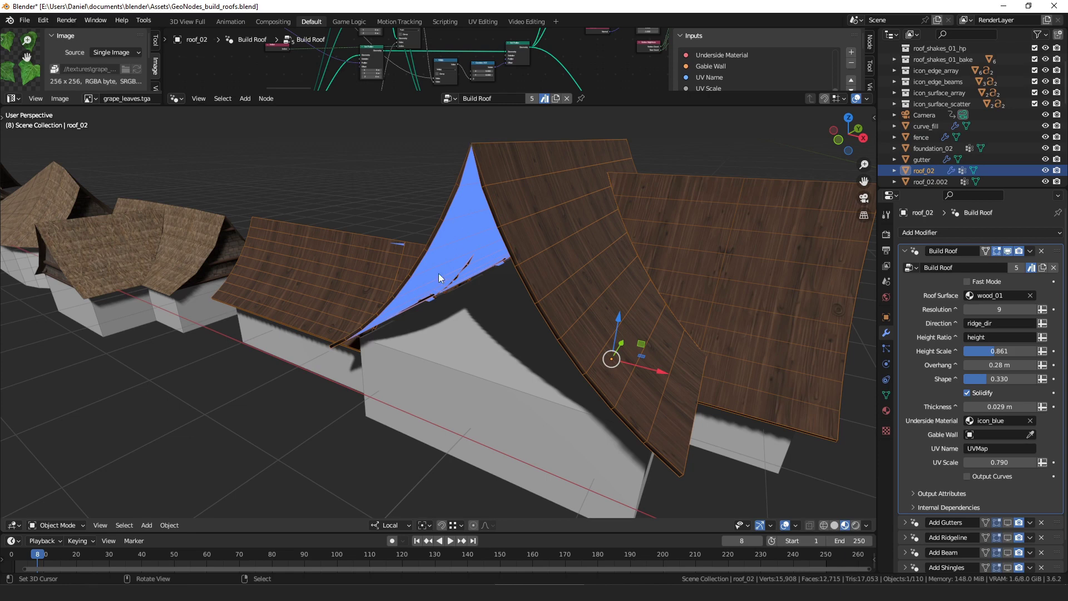
# Try a Build Roof Thickness of 0.129 m, set it to 0.05 m, and switch the Underside Material to wood_01.
pyautogui.moveTo(1000, 407); pyautogui.dragTo(1023, 406)
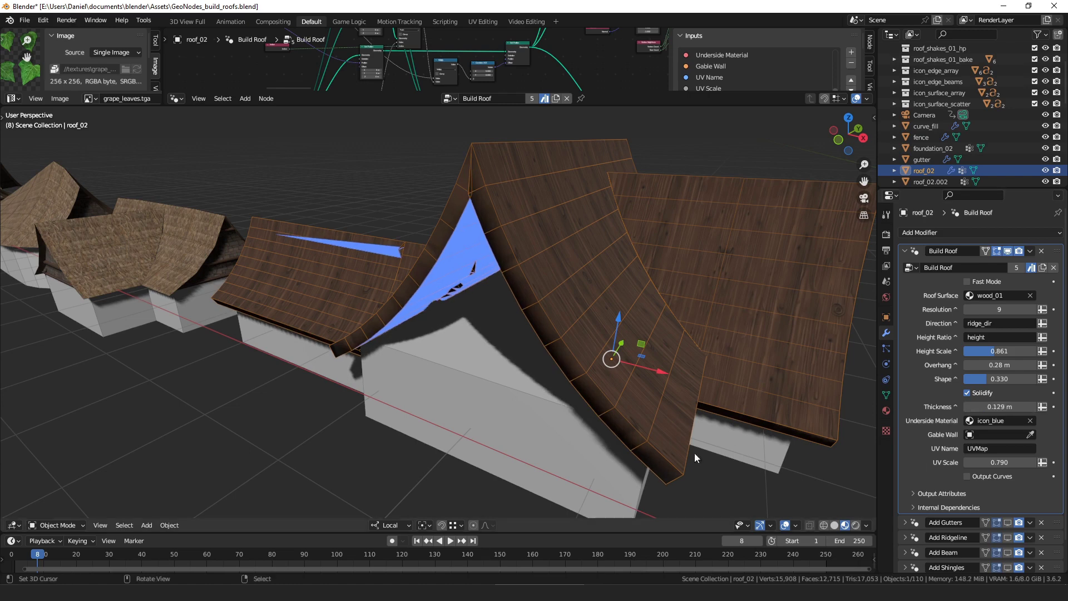
pyautogui.click(1008, 406)
pyautogui.write('0.05')
pyautogui.press('Return')
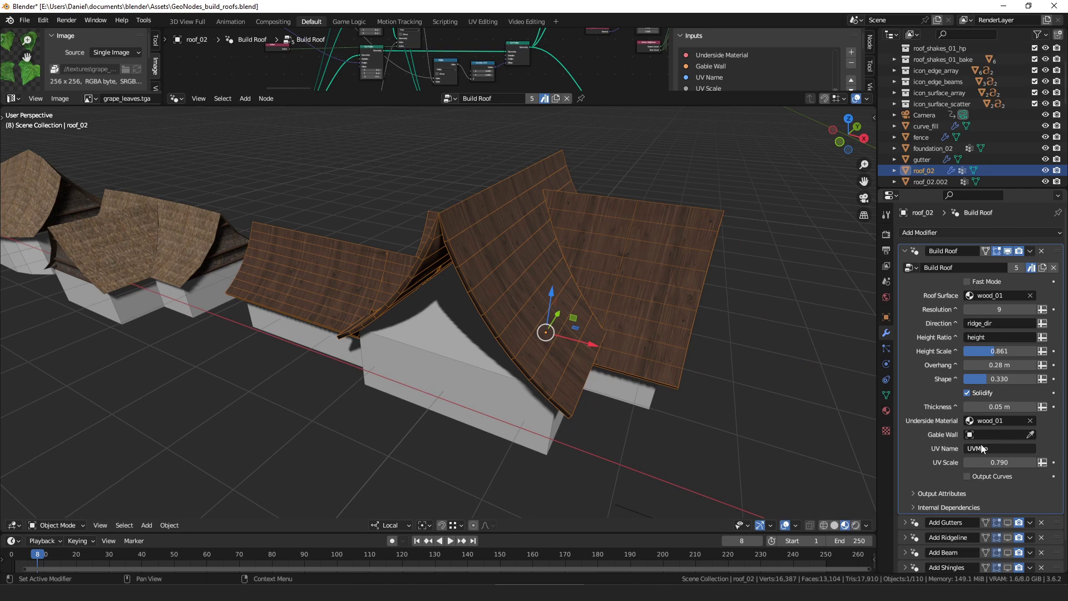
pyautogui.moveTo(662, 333); pyautogui.dragTo(653, 332, button='middle')
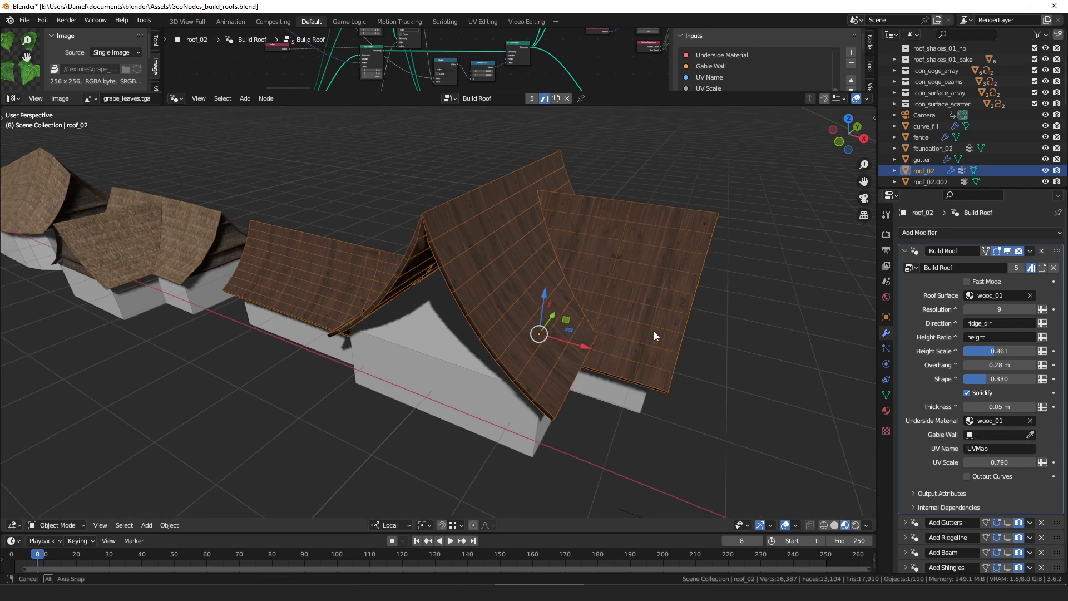
pyautogui.moveTo(679, 313); pyautogui.dragTo(430, 238, button='middle')
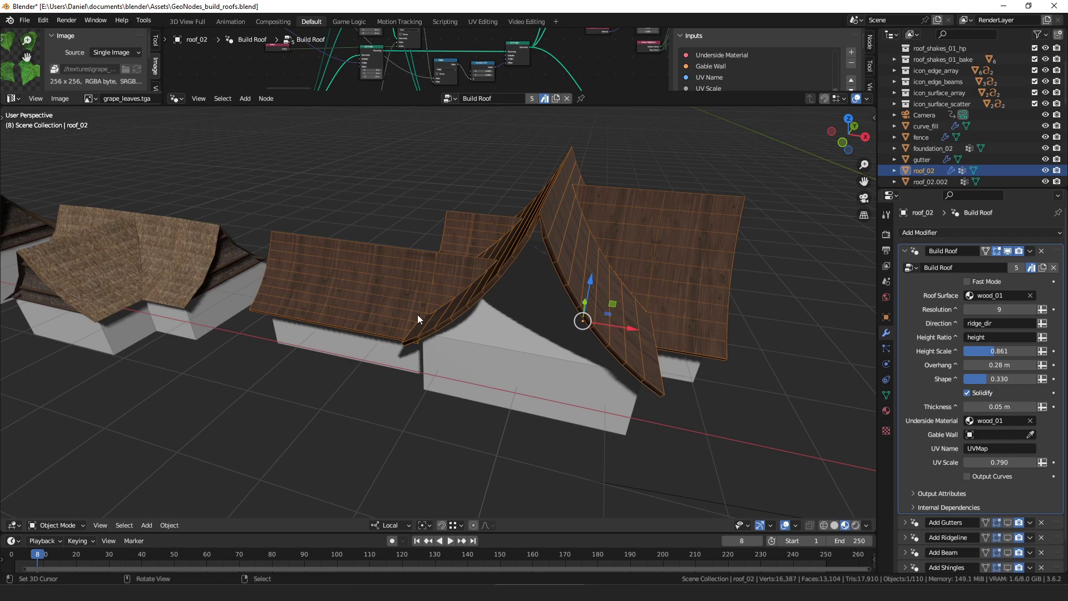
# Find the wall object among the example meshes and examine its stone panel and wooden beams.
pyautogui.scroll(-2, 669, 334)
pyautogui.keyDown('shift'); pyautogui.moveTo(668, 334); pyautogui.dragTo(501, 228, button='middle'); pyautogui.keyUp('shift')
pyautogui.scroll(-2, 594, 281)
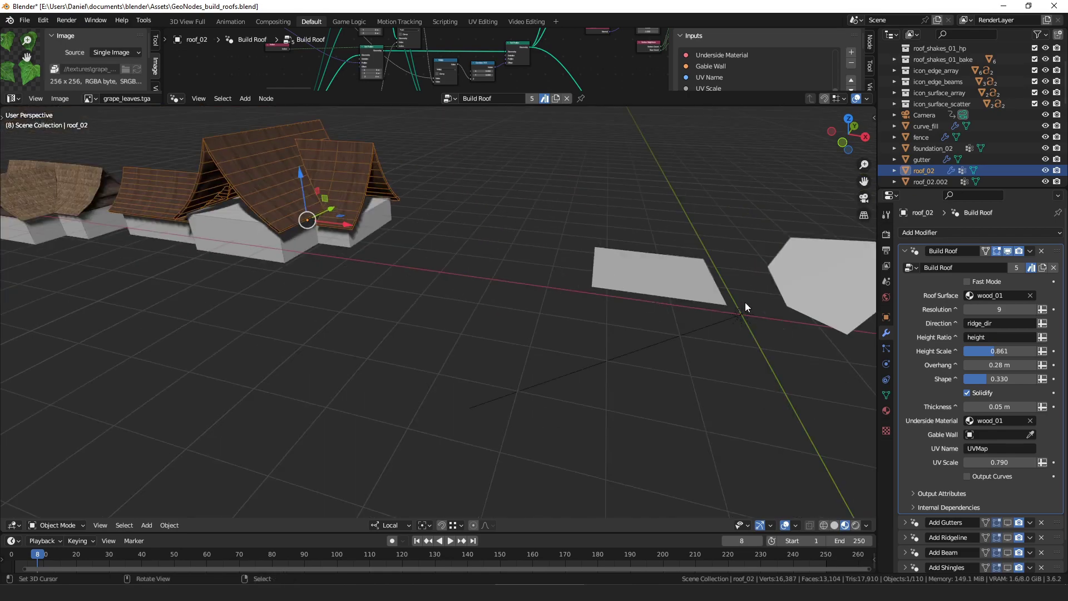
pyautogui.scroll(-4, 775, 332)
pyautogui.click(677, 325)
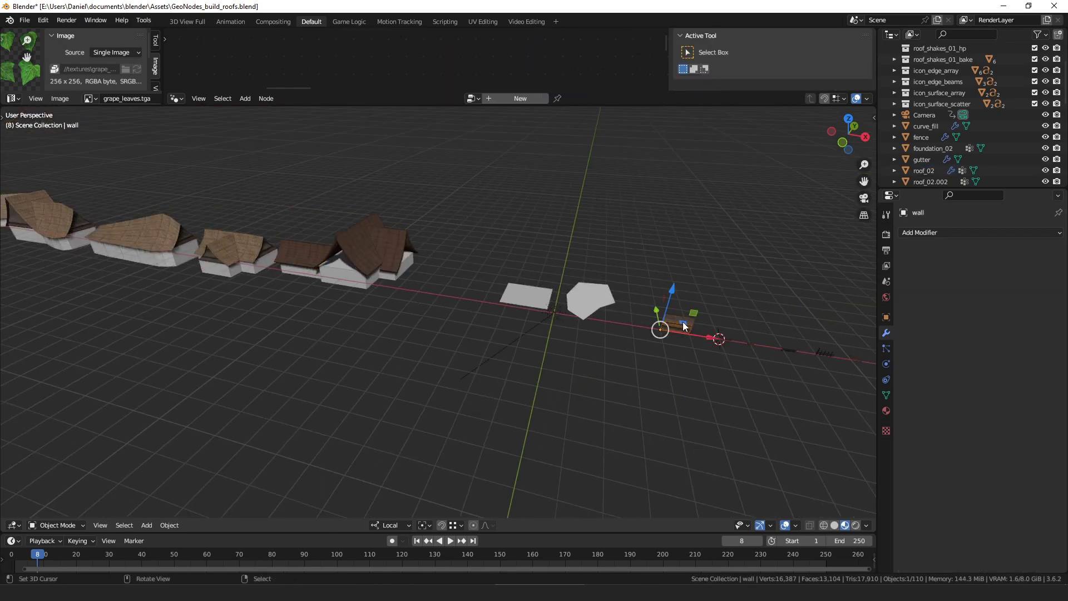
pyautogui.press('KP_Decimal')
pyautogui.moveTo(640, 281); pyautogui.dragTo(691, 265, button='middle')
pyautogui.scroll(-5, 582, 259)
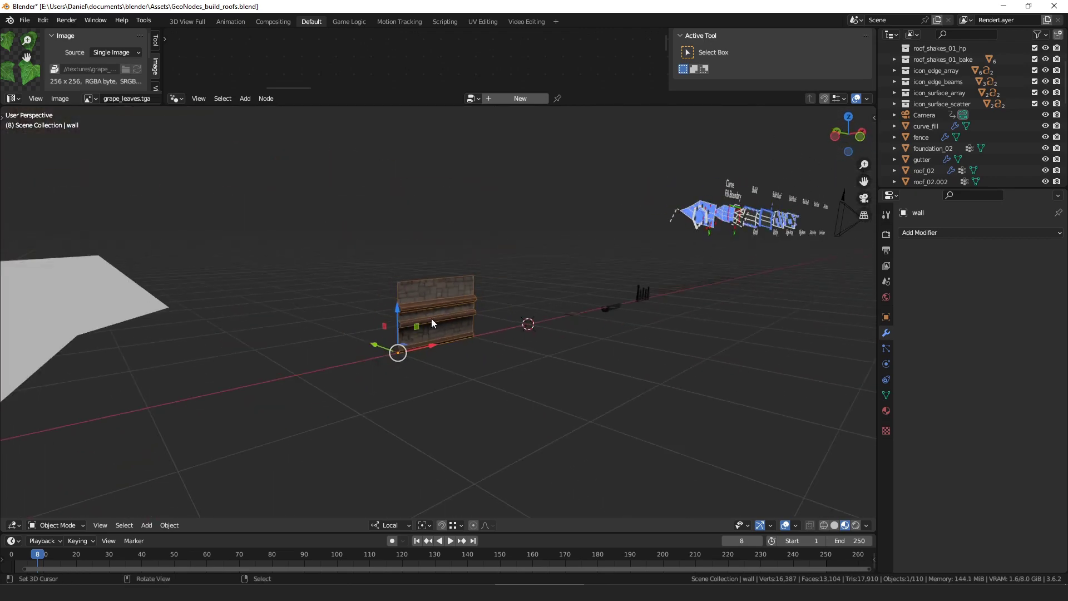
pyautogui.moveTo(433, 323); pyautogui.dragTo(389, 322, button='middle')
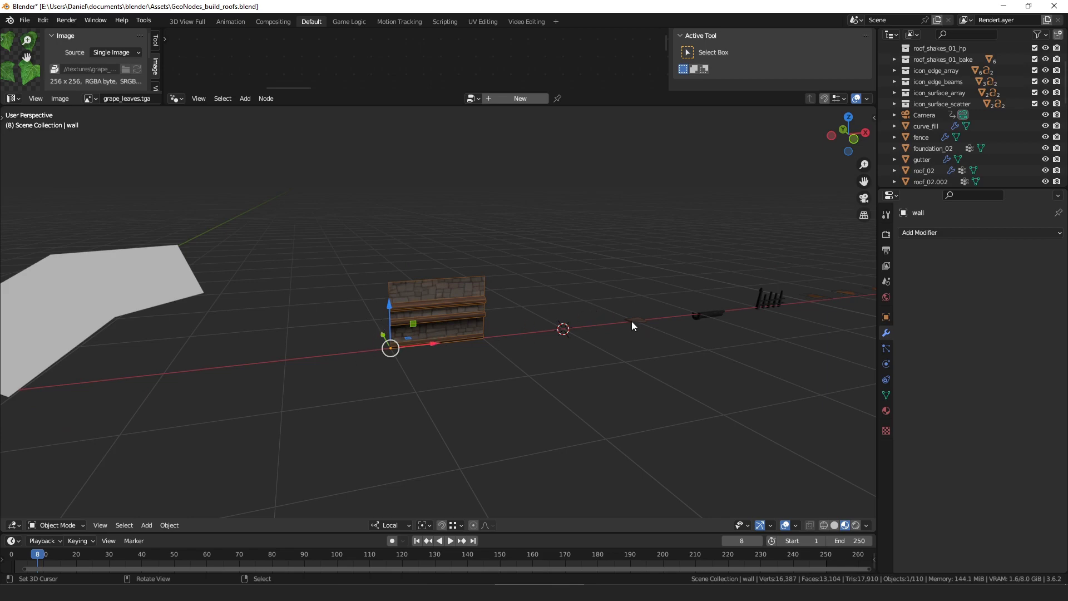
pyautogui.moveTo(535, 316); pyautogui.dragTo(497, 334, button='middle')
pyautogui.scroll(-3, 490, 331)
pyautogui.keyDown('shift'); pyautogui.moveTo(291, 312); pyautogui.dragTo(639, 314, button='middle'); pyautogui.keyUp('shift')
pyautogui.scroll(-3, 501, 316)
pyautogui.scroll(1, 389, 306)
# Select roof_02 and assign the wall object as the Gable Wall of its Build Roof modifier.
pyautogui.rightClick(245, 265)
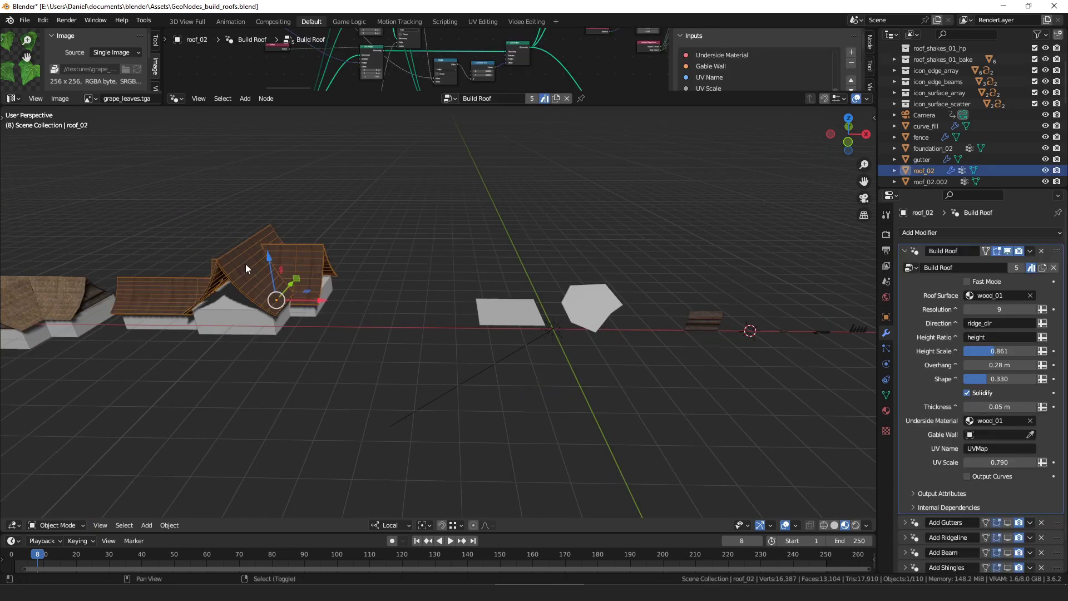
pyautogui.keyDown('shift'); pyautogui.moveTo(245, 265); pyautogui.dragTo(445, 289, button='middle'); pyautogui.keyUp('shift')
pyautogui.scroll(3, 519, 310)
pyautogui.moveTo(518, 311); pyautogui.dragTo(490, 309, button='middle')
pyautogui.click(1003, 436)
pyautogui.write('wa')
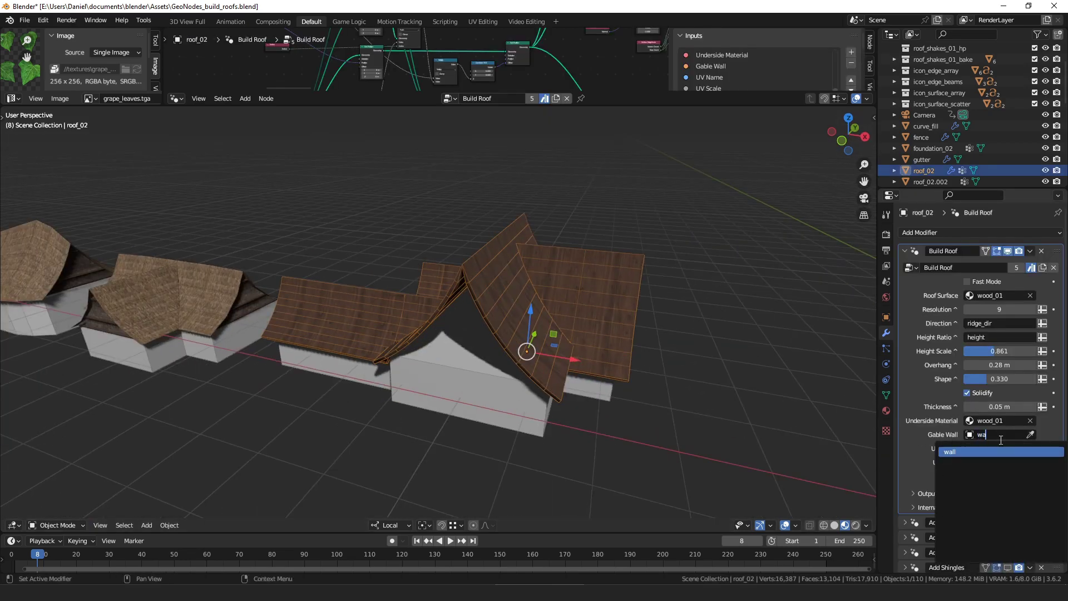
pyautogui.click(991, 451)
pyautogui.moveTo(662, 328); pyautogui.dragTo(521, 299, button='middle')
pyautogui.scroll(3, 517, 341)
pyautogui.scroll(1, 520, 297)
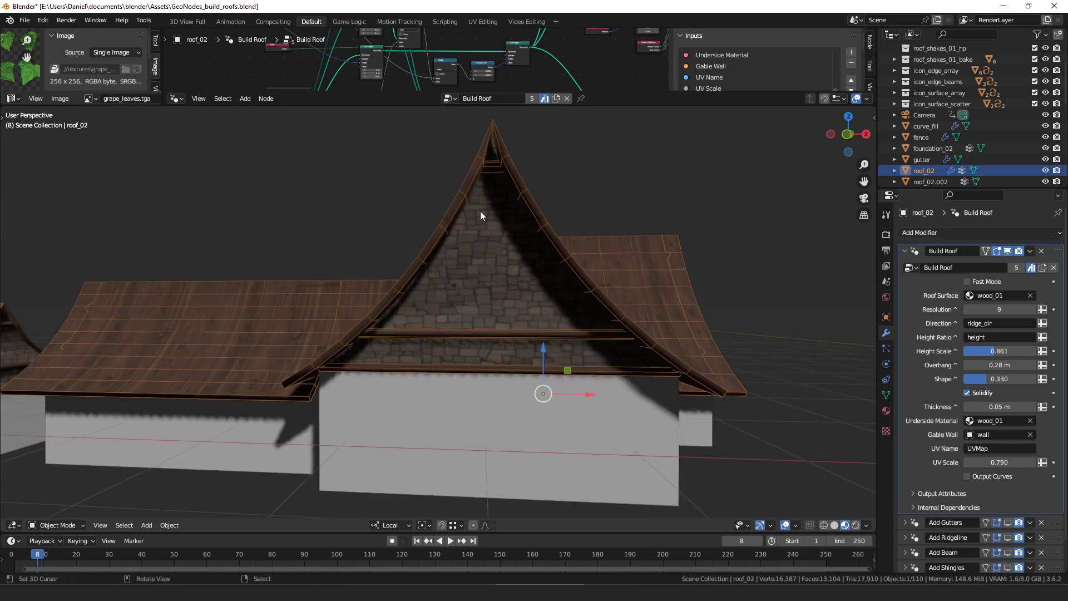
# Lower roof_02's Build Roof Height Scale to 0.695 and check the gable wall under the roof.
pyautogui.moveTo(562, 247); pyautogui.dragTo(613, 286, button='middle')
pyautogui.scroll(-5, 577, 348)
pyautogui.moveTo(525, 317); pyautogui.dragTo(628, 324, button='middle')
pyautogui.scroll(2, 635, 294)
pyautogui.moveTo(636, 294); pyautogui.dragTo(633, 321, button='middle')
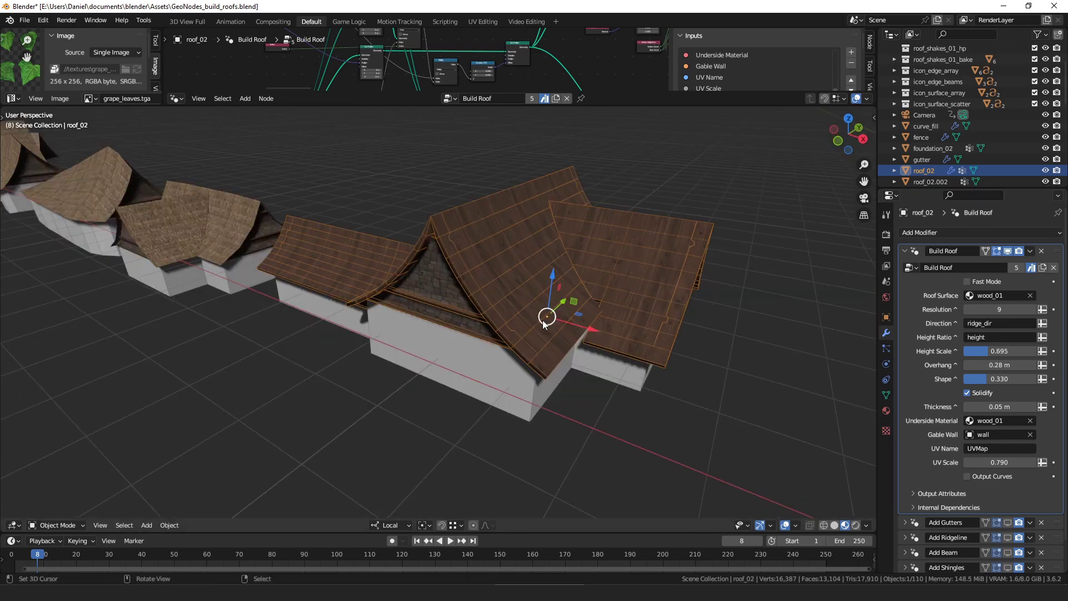
# Open Build Roof's UV Name for editing without changing it and try a different UV Scale on roof_02.
pyautogui.click(1005, 449)
pyautogui.click(1007, 450)
pyautogui.moveTo(1005, 462)
pyautogui.mouseDown()
pyautogui.moveTo(1015, 462)
pyautogui.moveTo(973, 462)
pyautogui.moveTo(999, 462)
pyautogui.mouseUp()
pyautogui.rightClick(1000, 462)
pyautogui.moveTo(609, 337); pyautogui.dragTo(613, 335, button='middle')
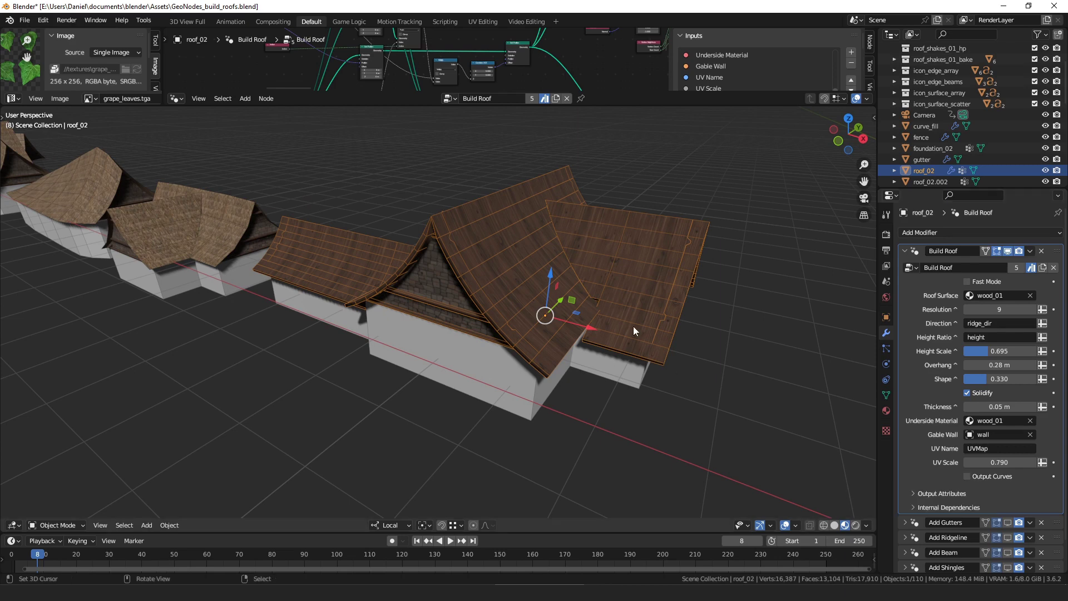
pyautogui.moveTo(633, 326); pyautogui.dragTo(619, 329, button='middle')
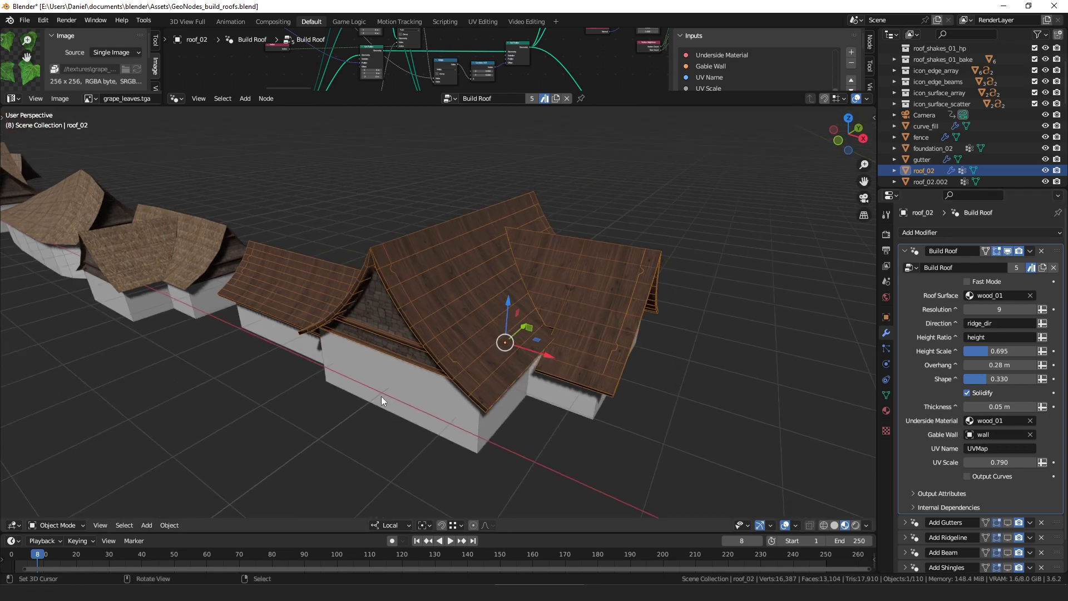
# Enable Output Curves on roof_02's Build Roof modifier and turn off the viewport's wireframe overlay.
pyautogui.click(967, 476)
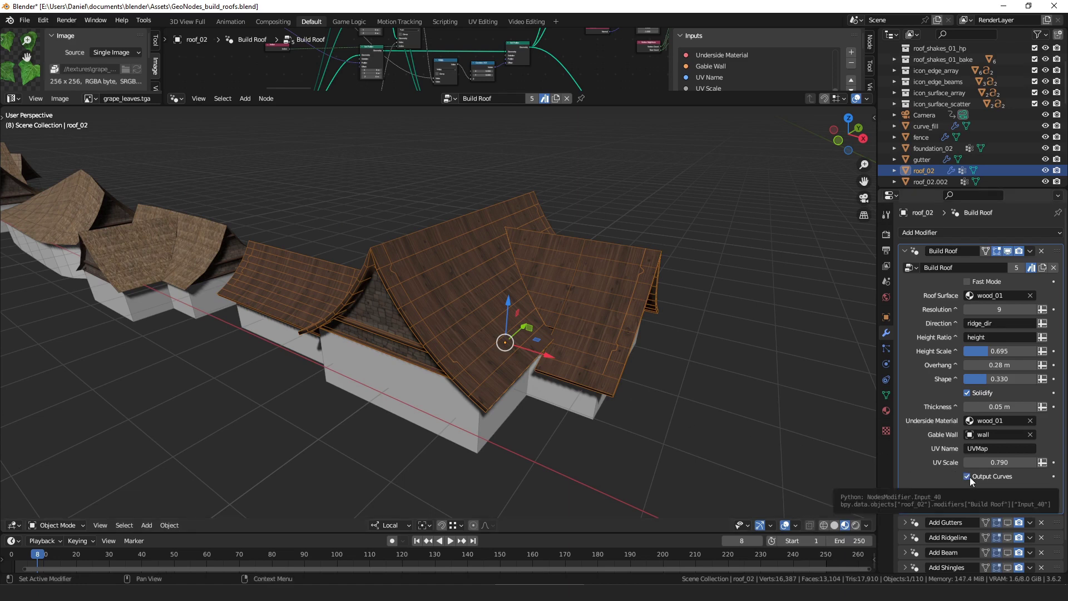
pyautogui.click(796, 525)
pyautogui.click(727, 446)
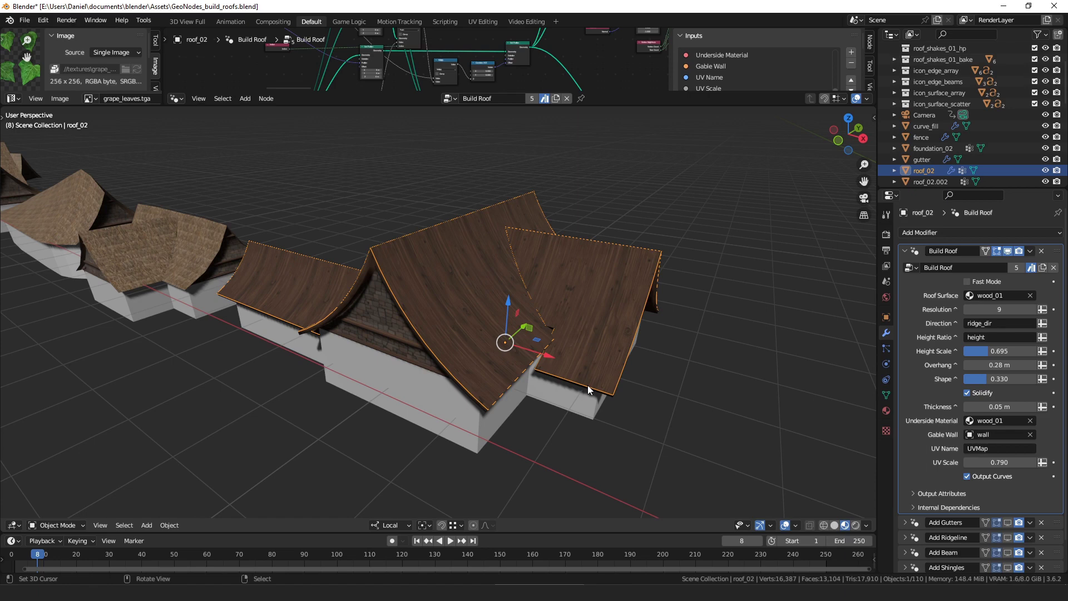
# Collapse Build Roof, add a Geometry Nodes modifier with a new node group to roof_02, and name the group My Roof Mod.
pyautogui.click(904, 251)
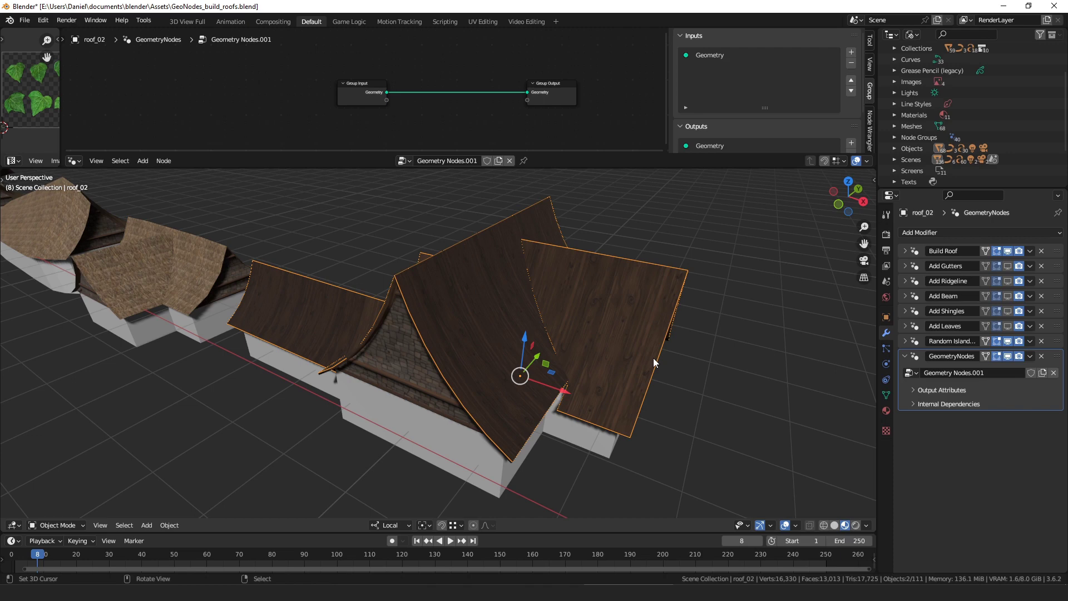
pyautogui.click(988, 370)
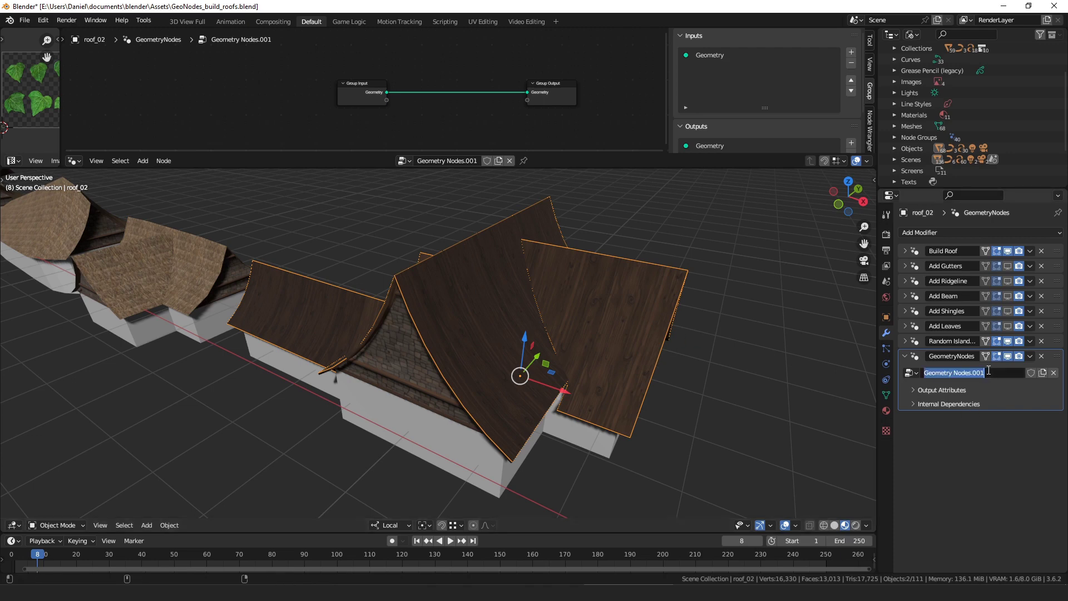
pyautogui.write('My Roof Mod')
pyautogui.press('Return')
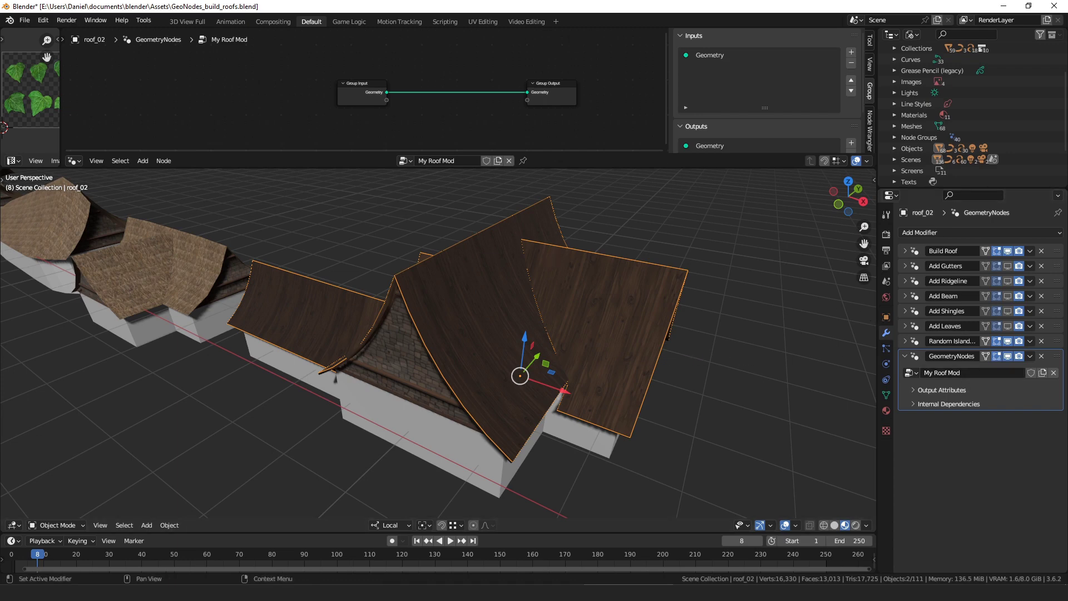
# Insert the BR Utility node group between Group Input and Group Output and route its Curve output to the result.
pyautogui.moveTo(774, 142); pyautogui.dragTo(472, 92)
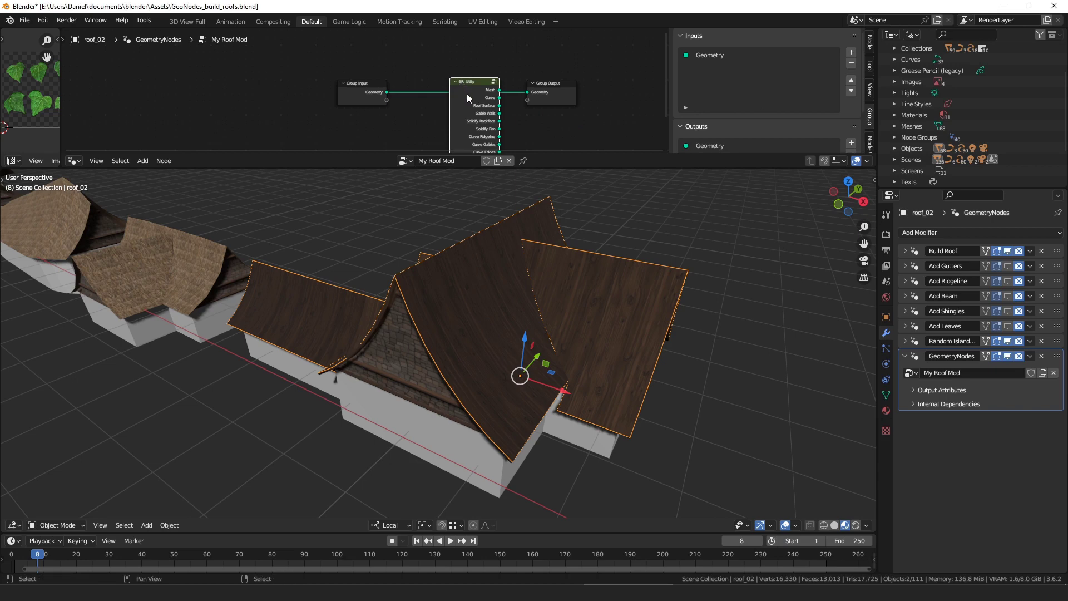
pyautogui.moveTo(473, 136); pyautogui.dragTo(428, 90)
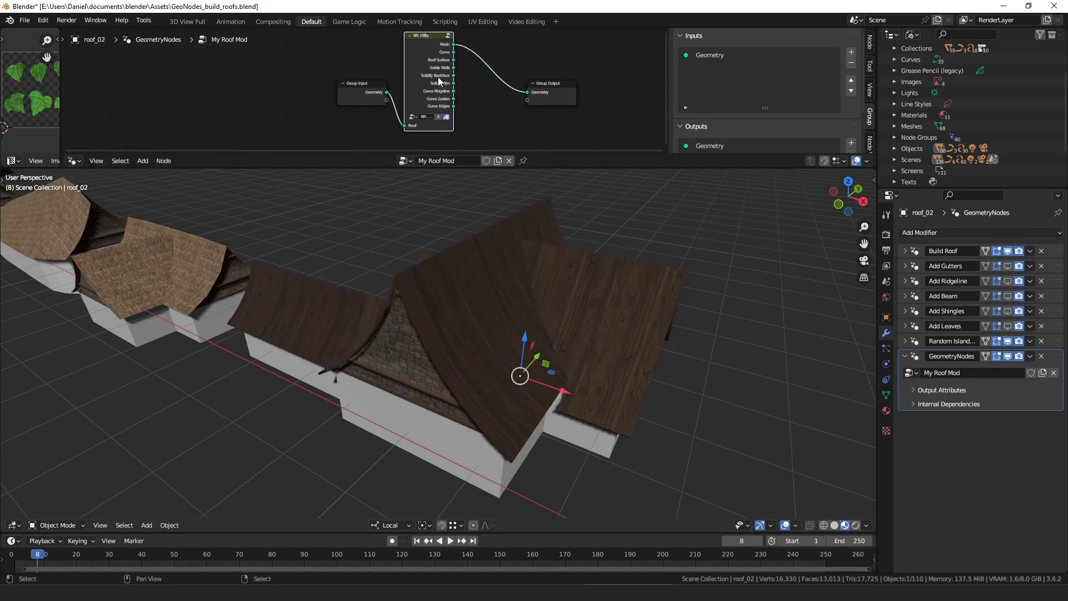
pyautogui.keyDown('ctrl'); pyautogui.keyDown('shift'); pyautogui.click(431, 49); pyautogui.keyUp('shift'); pyautogui.keyUp('ctrl')
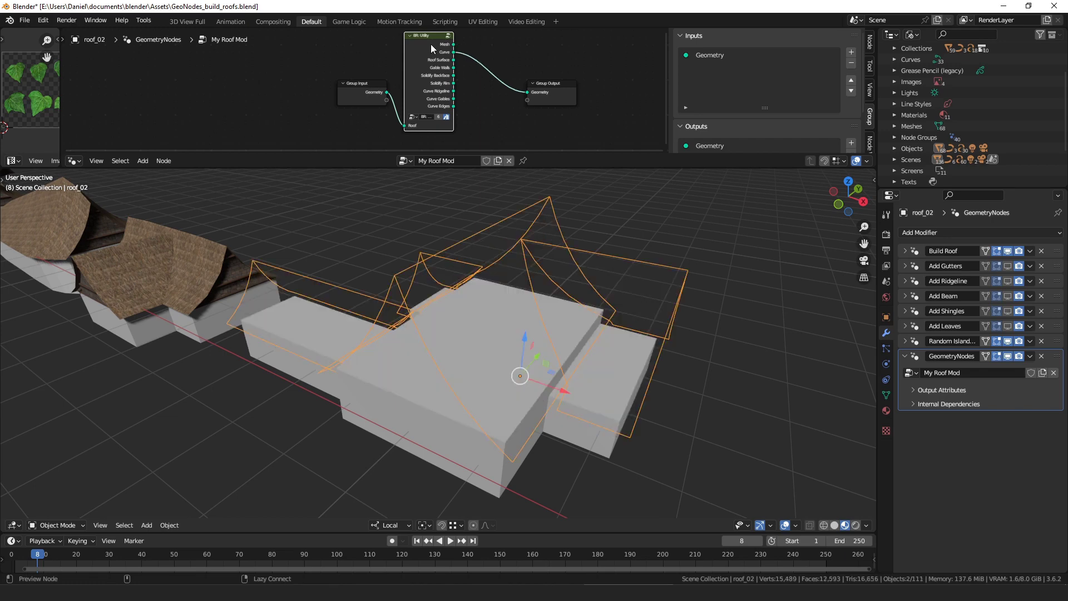
# Preview the BR Utility node's Roof Surface, Gable Walls and Solidify outputs in turn on roof_02.
pyautogui.moveTo(489, 240); pyautogui.dragTo(494, 315, button='middle')
pyautogui.keyDown('ctrl'); pyautogui.keyDown('shift'); pyautogui.click(426, 60); pyautogui.keyUp('shift'); pyautogui.keyUp('ctrl')
pyautogui.keyDown('ctrl'); pyautogui.keyDown('shift'); pyautogui.click(432, 69); pyautogui.keyUp('shift'); pyautogui.keyUp('ctrl')
pyautogui.moveTo(590, 316); pyautogui.dragTo(526, 310, button='middle')
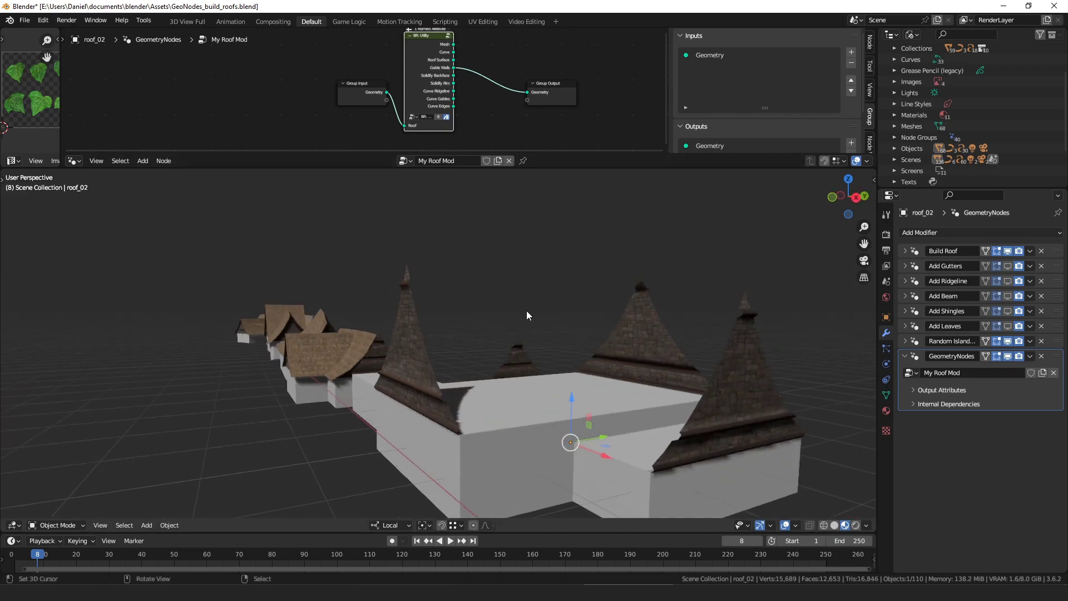
pyautogui.keyDown('ctrl'); pyautogui.keyDown('shift'); pyautogui.click(428, 72); pyautogui.keyUp('shift'); pyautogui.keyUp('ctrl')
pyautogui.keyDown('ctrl'); pyautogui.keyDown('shift'); pyautogui.click(429, 72); pyautogui.keyUp('shift'); pyautogui.keyUp('ctrl')
# Preview the BR Utility node's Curve Ridgeline, Curve Gables and Curve Edges outputs in turn on roof_02.
pyautogui.moveTo(468, 278); pyautogui.dragTo(515, 189, button='middle')
pyautogui.keyDown('ctrl'); pyautogui.keyDown('shift'); pyautogui.click(443, 95); pyautogui.keyUp('shift'); pyautogui.keyUp('ctrl')
pyautogui.keyDown('ctrl'); pyautogui.keyDown('shift'); pyautogui.click(431, 92); pyautogui.keyUp('shift'); pyautogui.keyUp('ctrl')
pyautogui.moveTo(546, 317); pyautogui.dragTo(528, 278, button='middle')
pyautogui.moveTo(590, 445); pyautogui.dragTo(554, 424, button='middle')
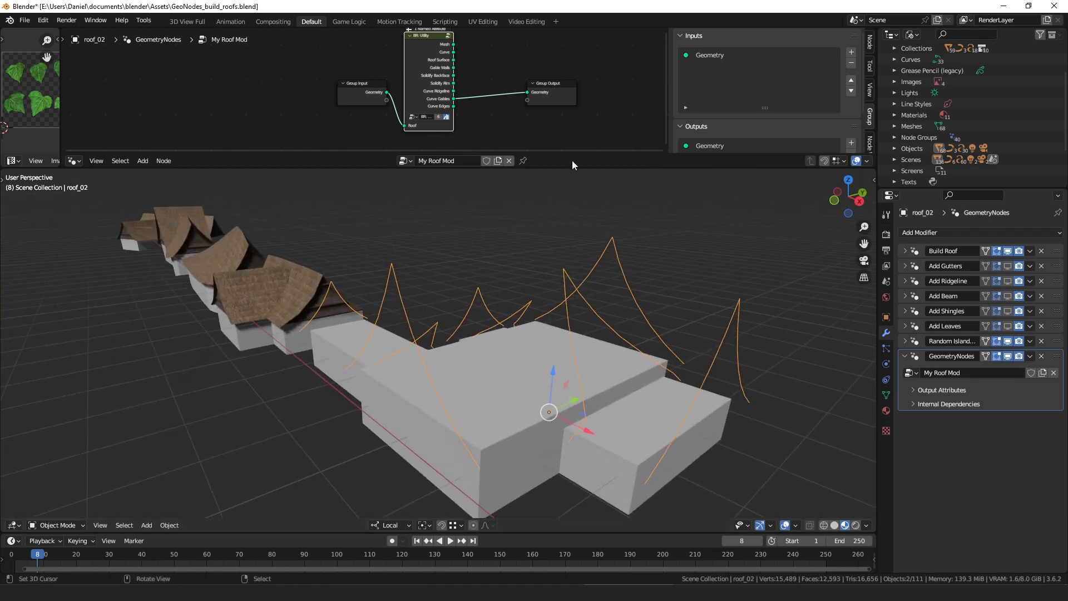
pyautogui.keyDown('ctrl'); pyautogui.keyDown('shift'); pyautogui.click(432, 89); pyautogui.keyUp('shift'); pyautogui.keyUp('ctrl')
pyautogui.moveTo(490, 434); pyautogui.dragTo(491, 470, button='middle')
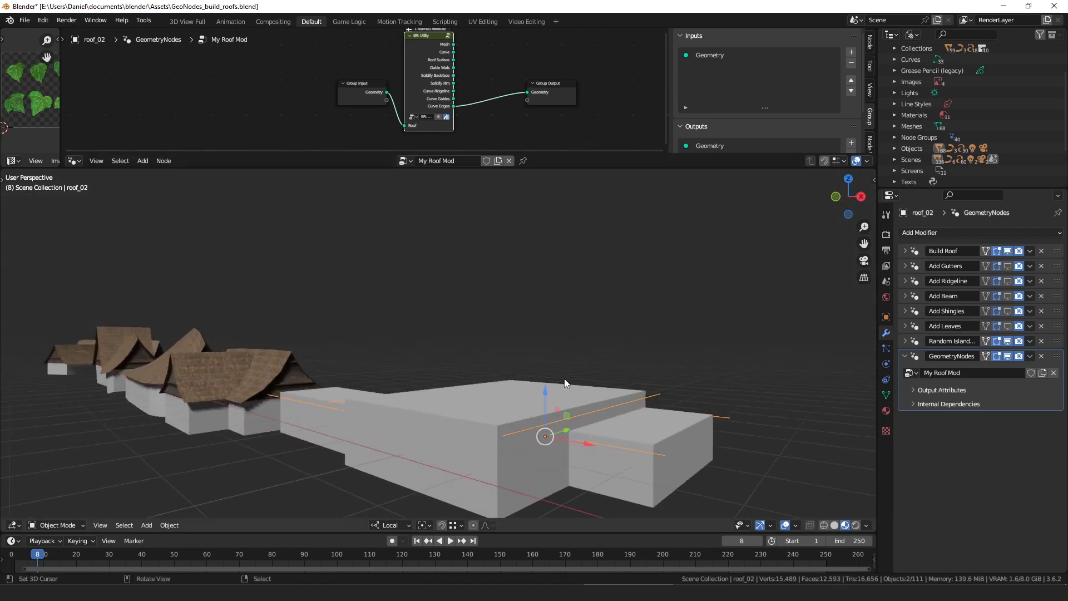
pyautogui.moveTo(603, 310); pyautogui.dragTo(605, 353, button='middle')
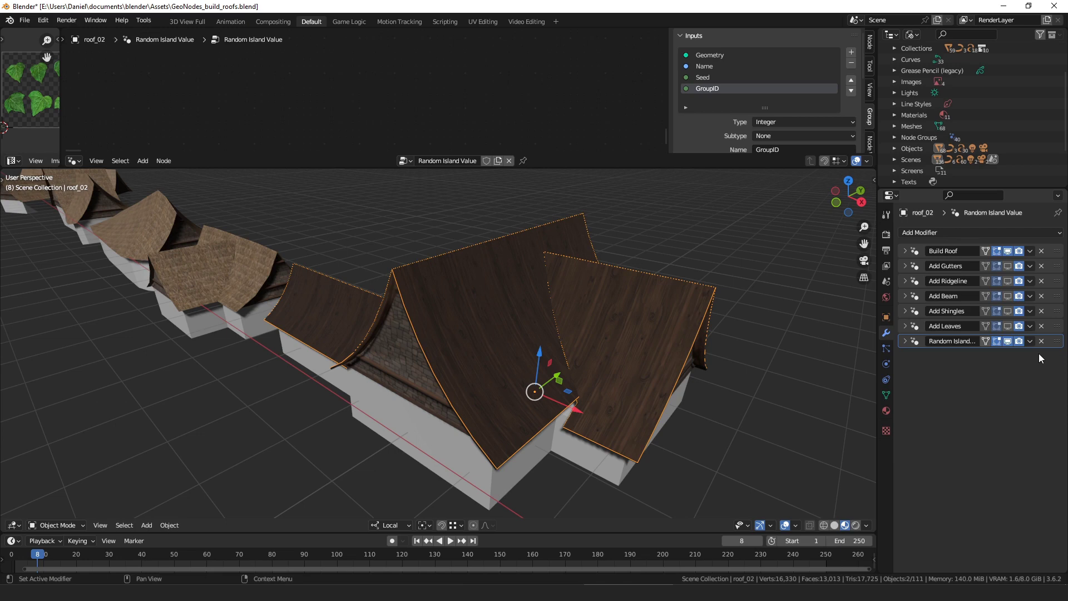
# Expand roof_02's Add Gutters modifier, enable it in the viewport, and inspect the gutters along the roof edges.
pyautogui.click(905, 266)
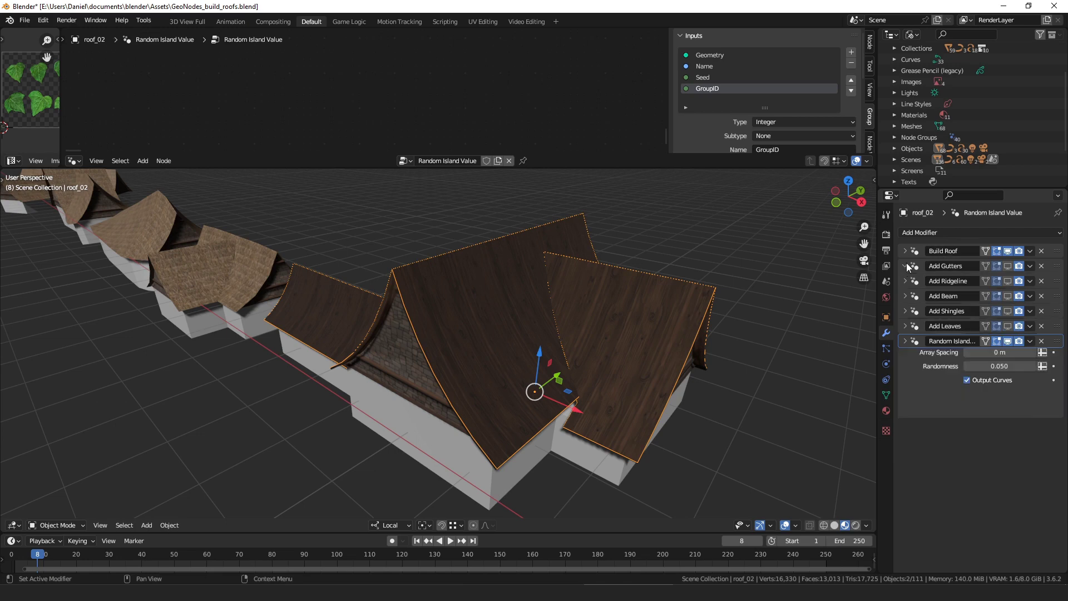
pyautogui.keyDown('shift'); pyautogui.moveTo(617, 305); pyautogui.dragTo(594, 254, button='middle'); pyautogui.keyUp('shift')
pyautogui.scroll(1, 594, 254)
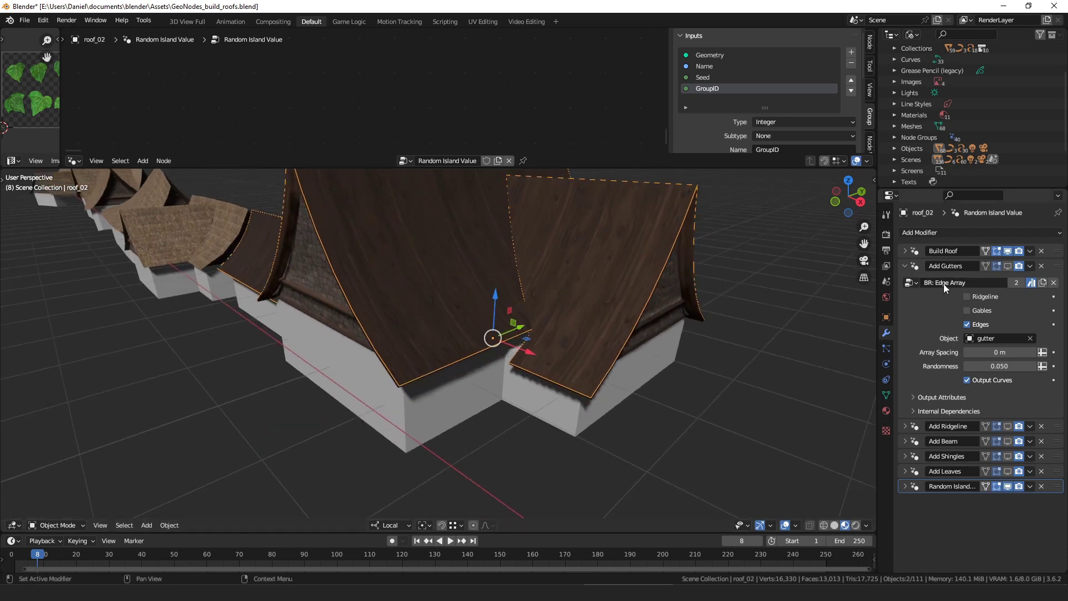
pyautogui.moveTo(622, 295); pyautogui.dragTo(626, 301, button='middle')
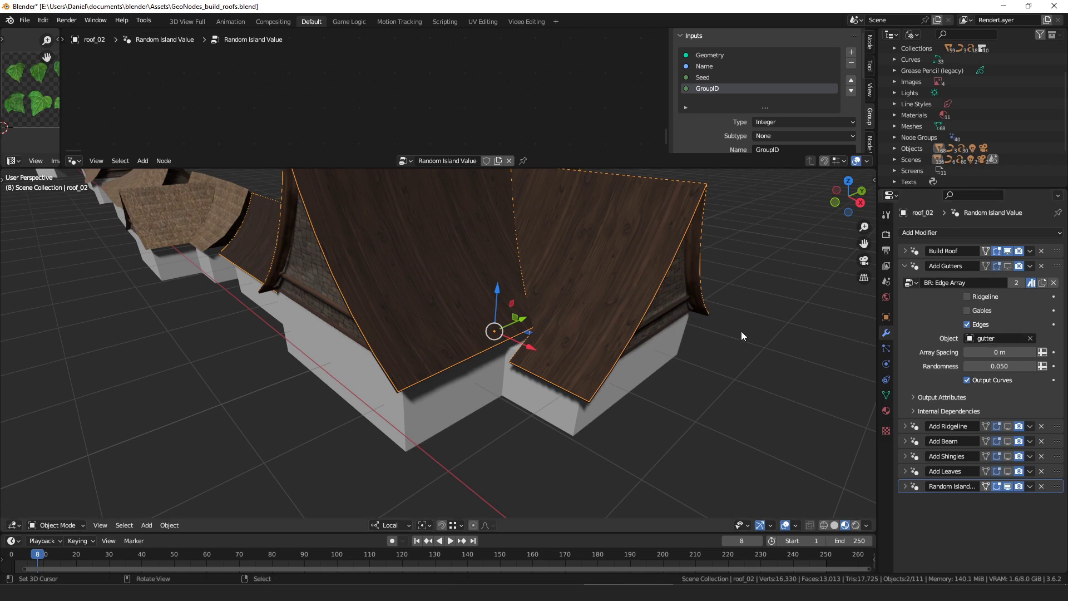
pyautogui.click(1009, 266)
pyautogui.scroll(-6, 616, 331)
pyautogui.moveTo(644, 381); pyautogui.dragTo(585, 357, button='middle')
pyautogui.scroll(6, 499, 366)
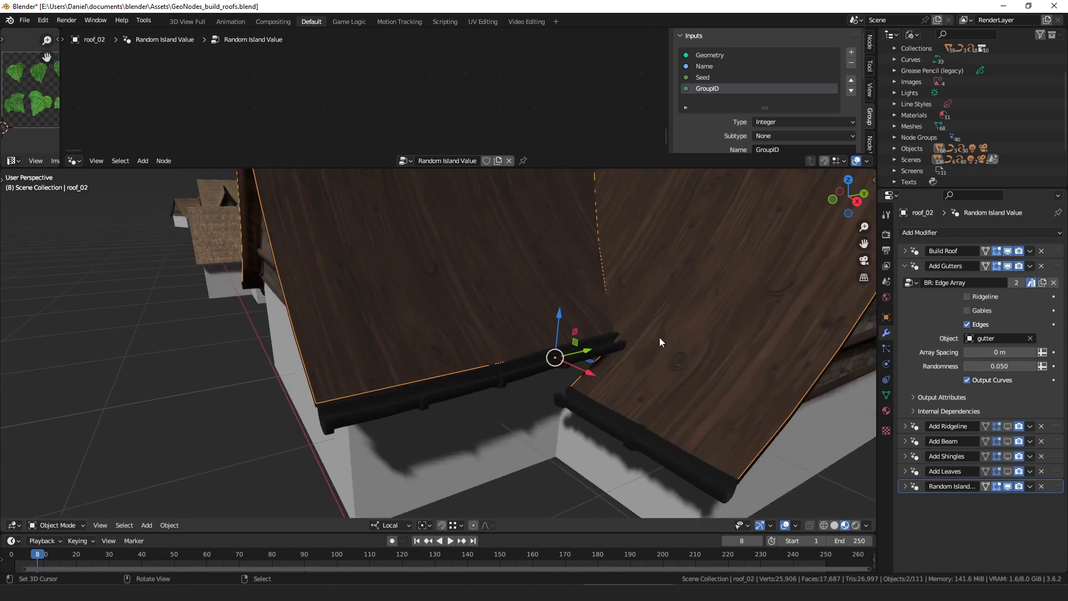
pyautogui.scroll(-1, 648, 352)
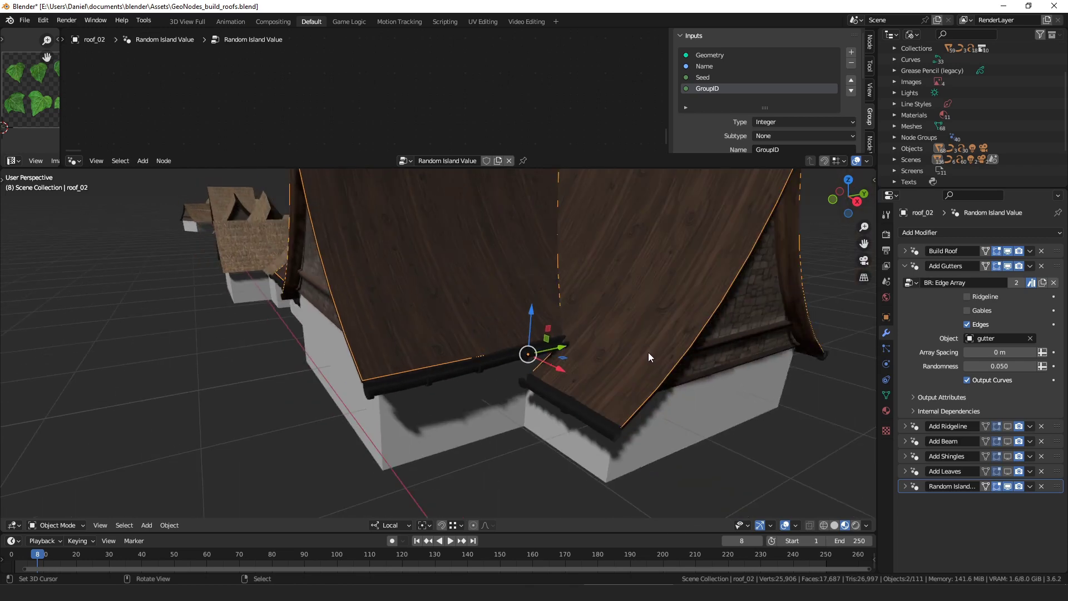
# Try the Gables and Ridgeline options of Add Gutters, then switch both off so only Edges is used.
pyautogui.click(983, 311)
pyautogui.moveTo(611, 294); pyautogui.dragTo(595, 273, button='middle')
pyautogui.click(968, 296)
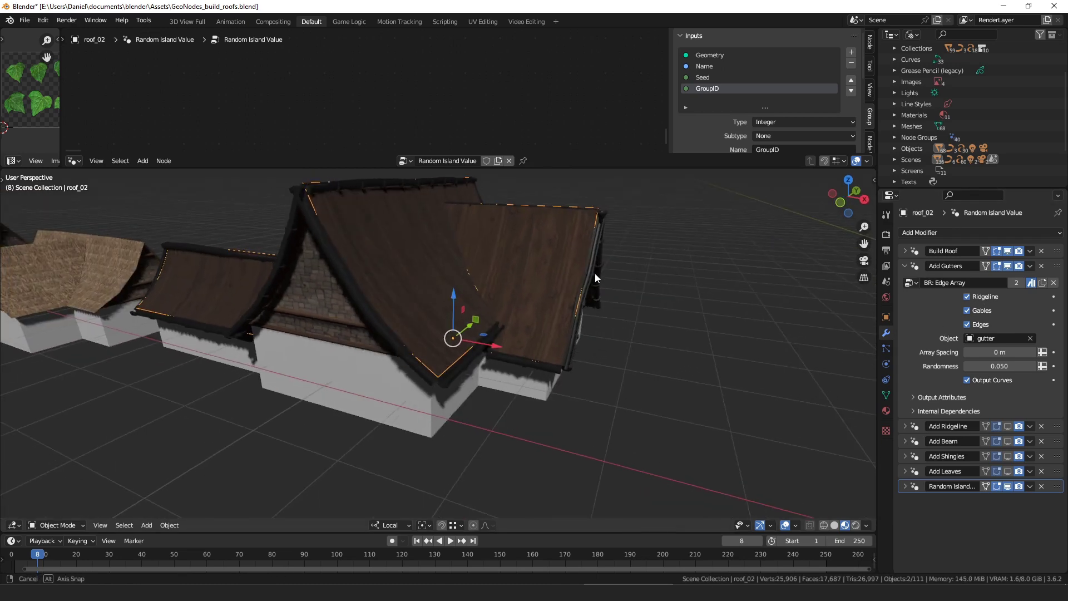
pyautogui.click(980, 309)
pyautogui.click(983, 294)
pyautogui.moveTo(736, 282); pyautogui.dragTo(704, 319, button='middle')
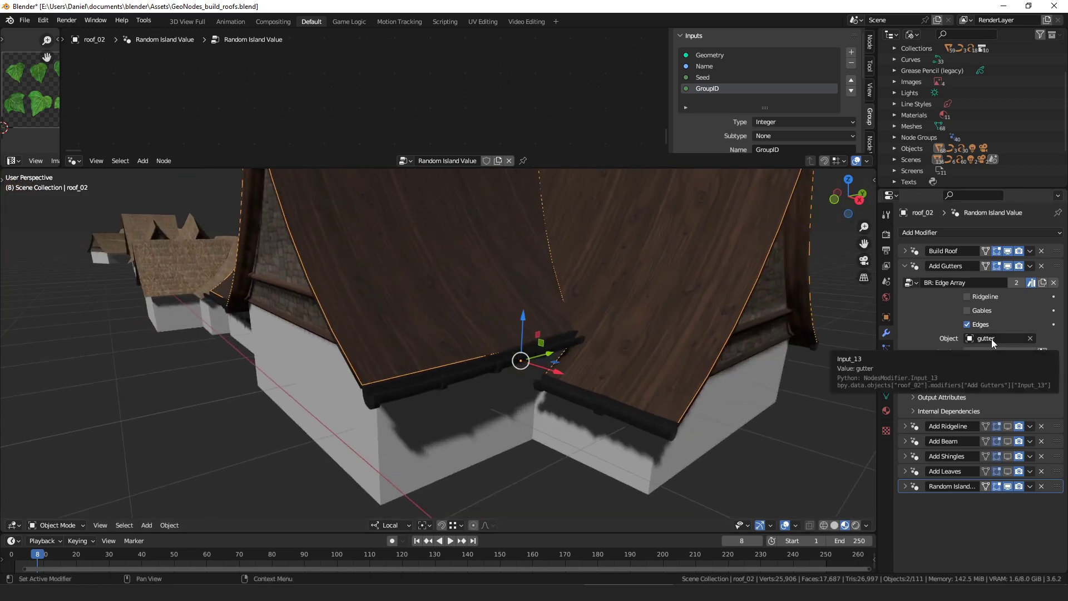
# Display Add Gutters' BR: Edge Array node group and examine the nodes feeding its final Join Geometry node.
pyautogui.moveTo(996, 354); pyautogui.dragTo(1018, 366)
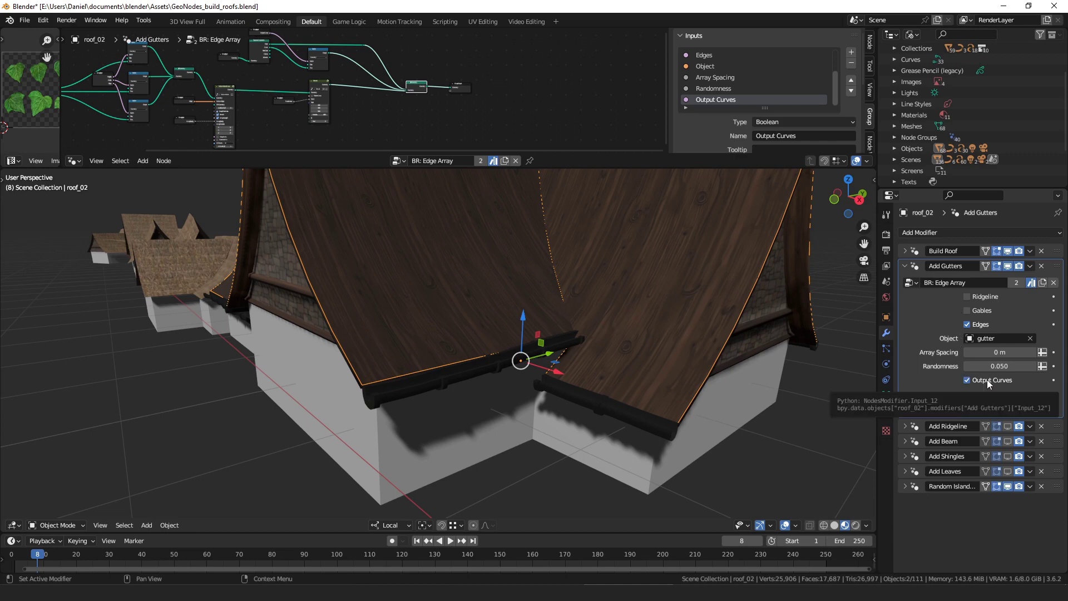
pyautogui.scroll(2, 534, 83)
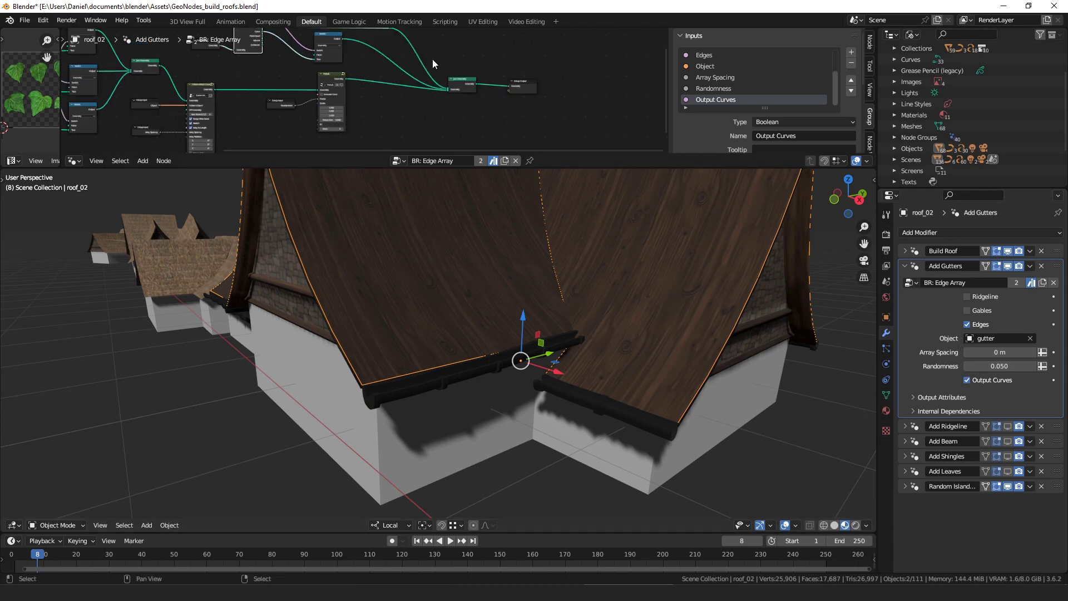
pyautogui.moveTo(376, 54); pyautogui.dragTo(420, 89, button='middle')
pyautogui.scroll(4, 418, 89)
pyautogui.moveTo(546, 123)
pyautogui.mouseDown()
pyautogui.moveTo(545, 104)
pyautogui.moveTo(542, 111)
pyautogui.mouseUp()
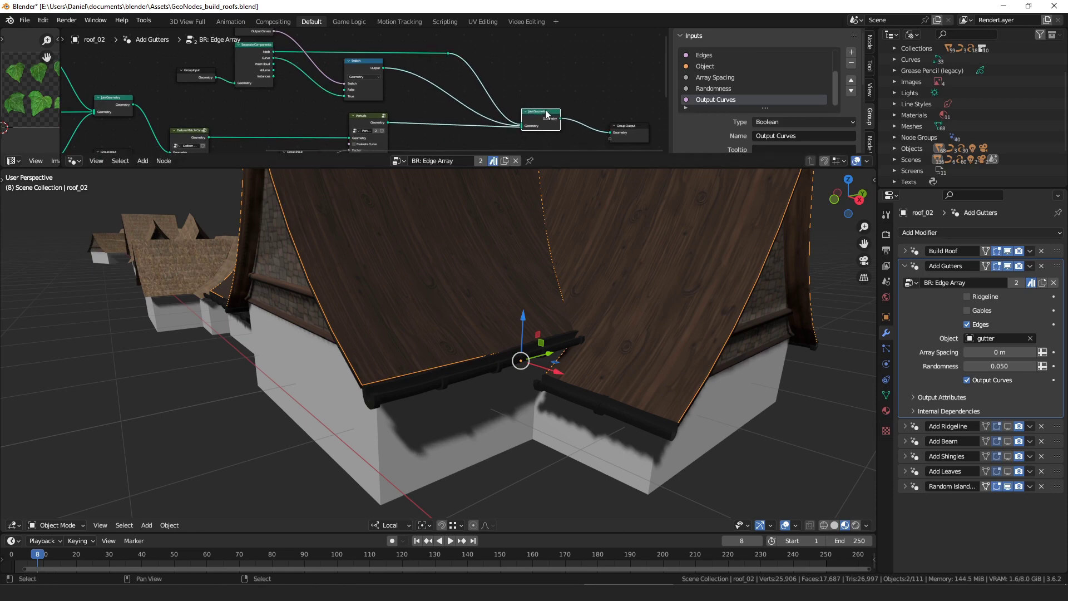
pyautogui.scroll(1, 244, 50)
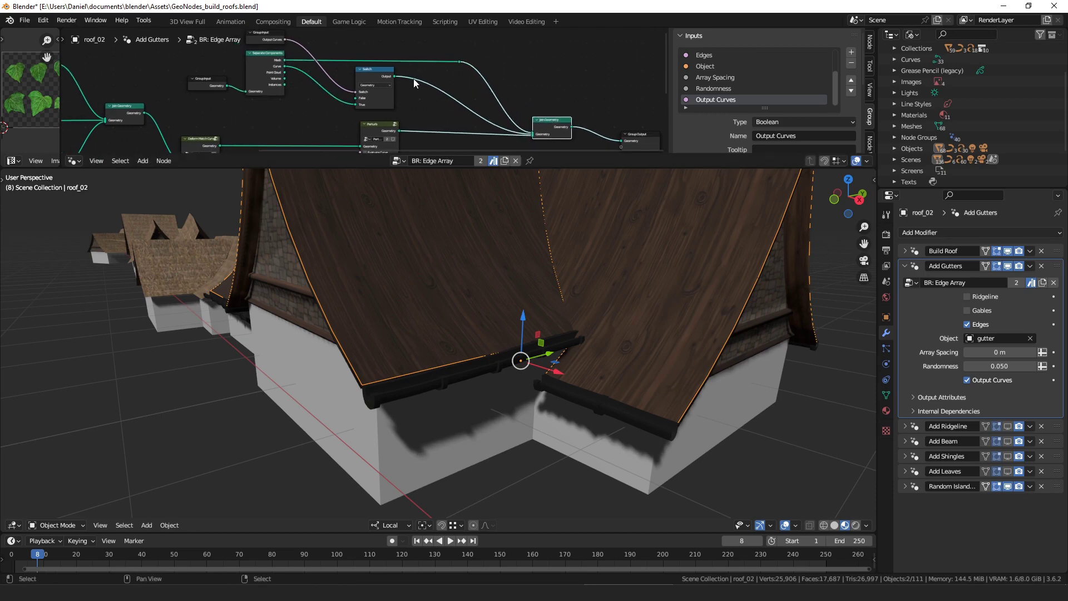
# Preview the Separate Components output in BR: Edge Array, then route the Join Geometry result back to the output.
pyautogui.keyDown('ctrl'); pyautogui.keyDown('shift'); pyautogui.click(244, 50); pyautogui.keyUp('shift'); pyautogui.keyUp('ctrl')
pyautogui.moveTo(298, 57); pyautogui.dragTo(343, 79, button='middle')
pyautogui.scroll(4, 340, 77)
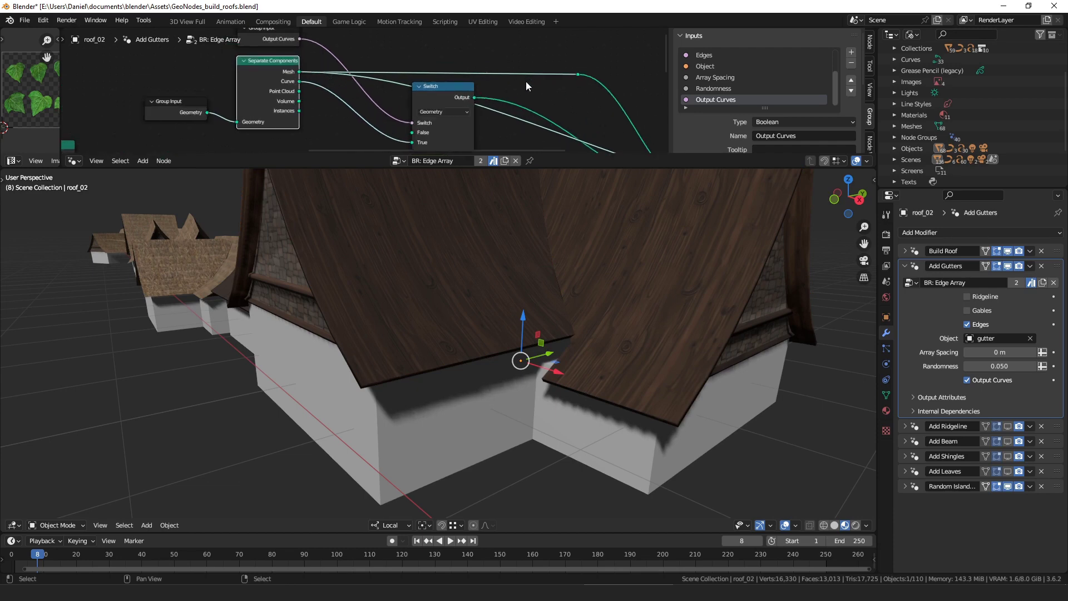
pyautogui.moveTo(527, 82); pyautogui.dragTo(456, 38, button='middle')
pyautogui.scroll(-4, 439, 48)
pyautogui.keyDown('ctrl'); pyautogui.keyDown('shift'); pyautogui.click(579, 116); pyautogui.keyUp('shift'); pyautogui.keyUp('ctrl')
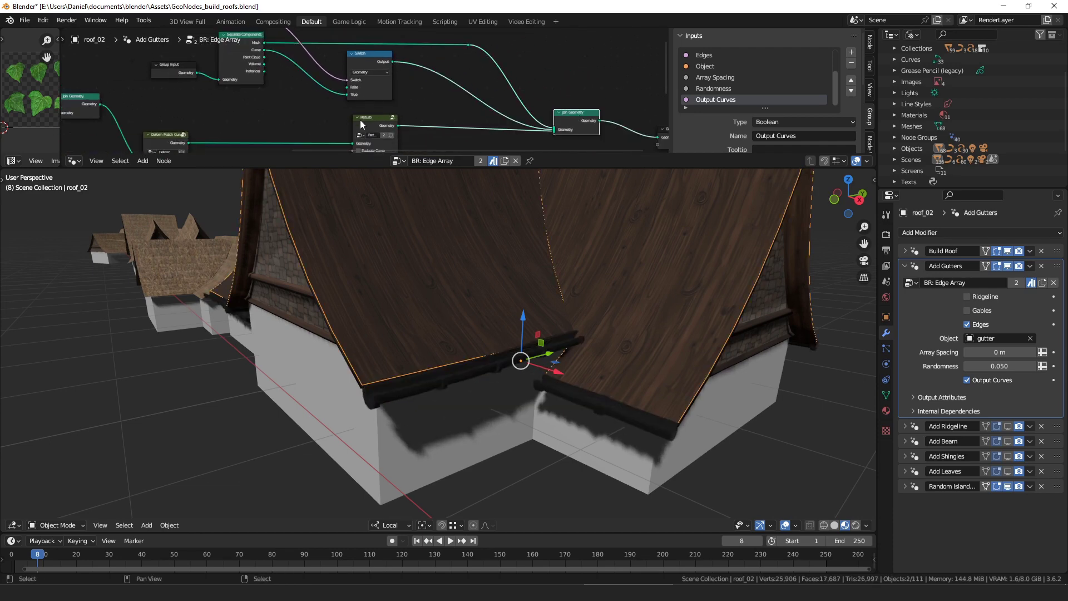
# Toggle Output Curves off and on again on Add Gutters while checking the Switch node that it controls.
pyautogui.click(980, 382)
pyautogui.click(981, 381)
pyautogui.moveTo(397, 94); pyautogui.dragTo(421, 119, button='middle')
pyautogui.moveTo(394, 88); pyautogui.dragTo(401, 90)
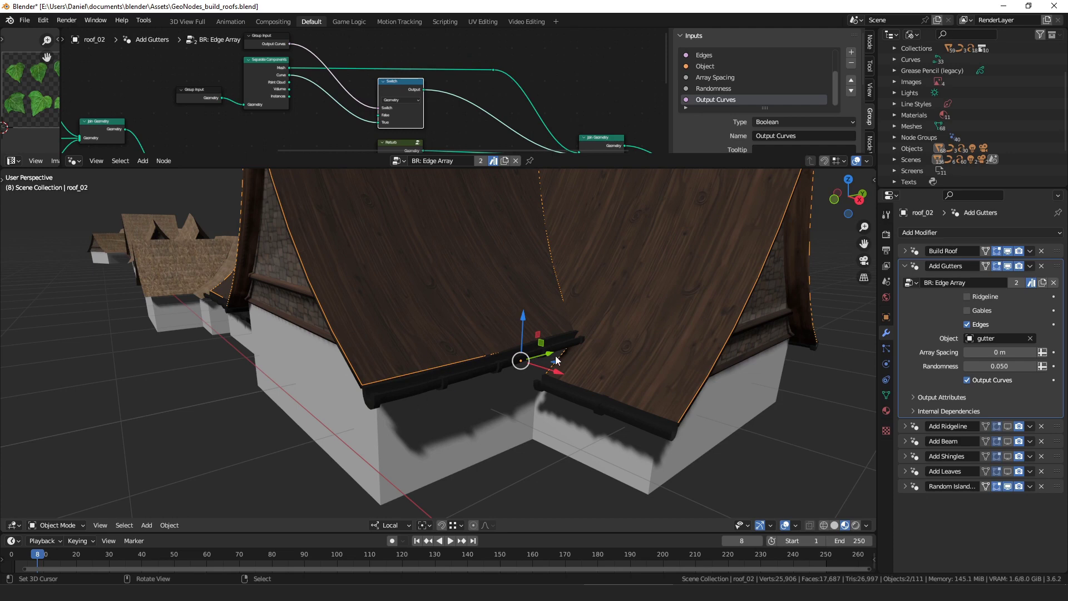
pyautogui.click(986, 382)
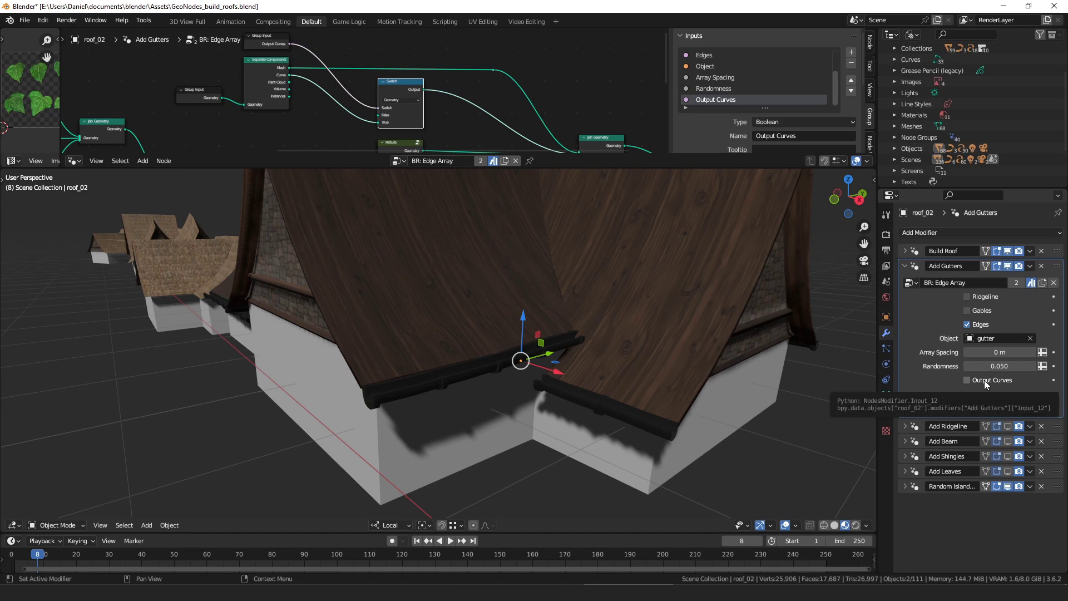
pyautogui.click(983, 379)
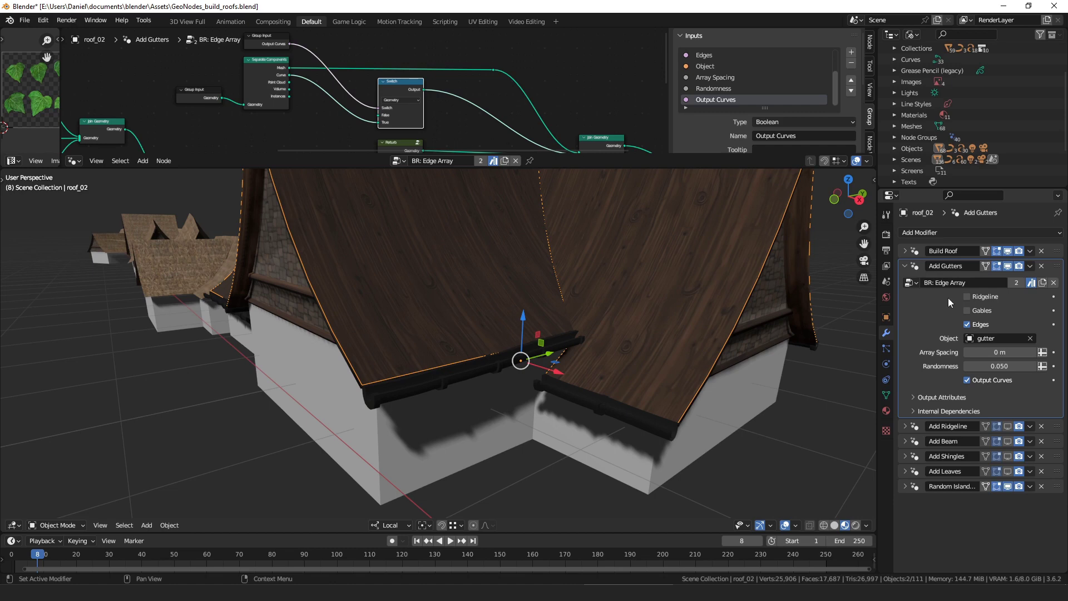
# Collapse Add Gutters, expand Add Ridgeline, and enable it in the viewport to place the fence along the ridges.
pyautogui.click(905, 266)
pyautogui.click(905, 281)
pyautogui.scroll(-3, 502, 271)
pyautogui.moveTo(502, 271); pyautogui.dragTo(545, 296, button='middle')
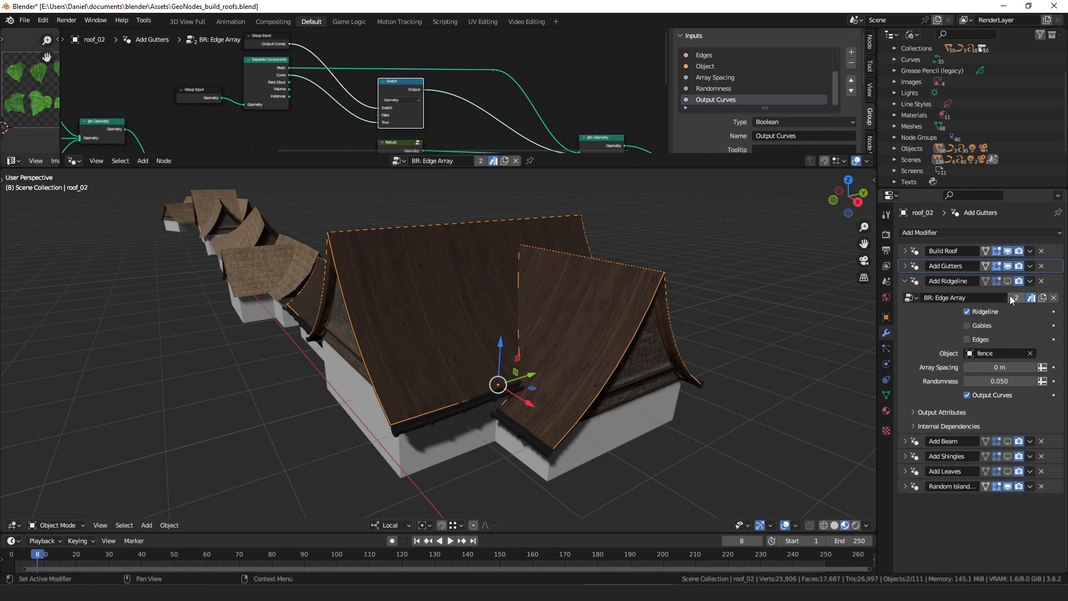
pyautogui.click(1006, 281)
pyautogui.moveTo(603, 388); pyautogui.dragTo(645, 356, button='middle')
# Collapse Add Ridgeline, expand Add Beam, and display its BR: Edge Beams node group.
pyautogui.click(905, 281)
pyautogui.click(905, 296)
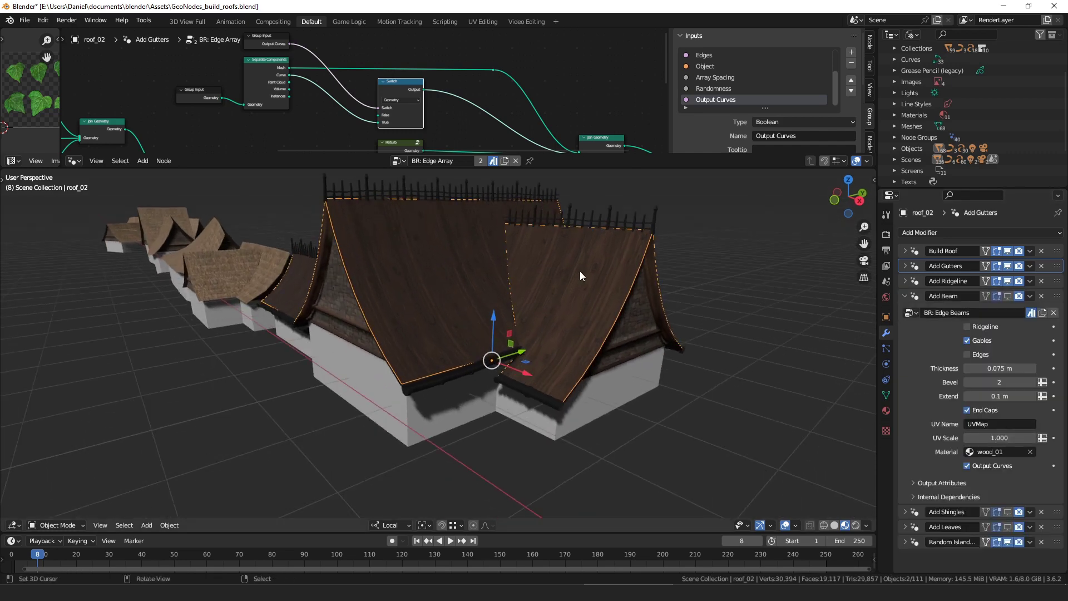
pyautogui.moveTo(473, 249); pyautogui.dragTo(586, 282, button='middle')
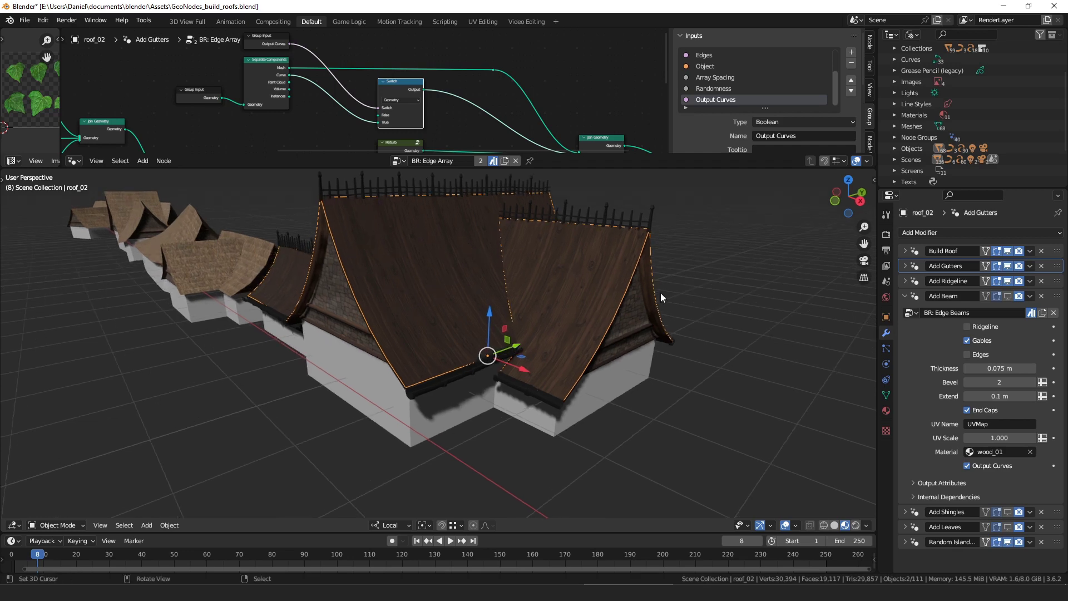
pyautogui.click(933, 312)
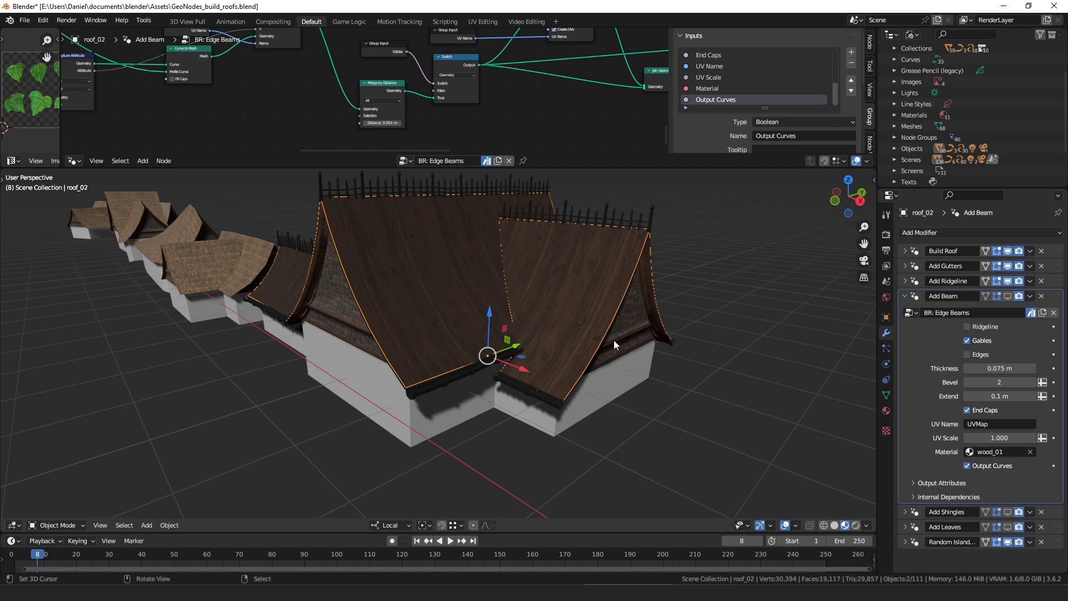
pyautogui.moveTo(613, 339); pyautogui.dragTo(519, 390, button='middle')
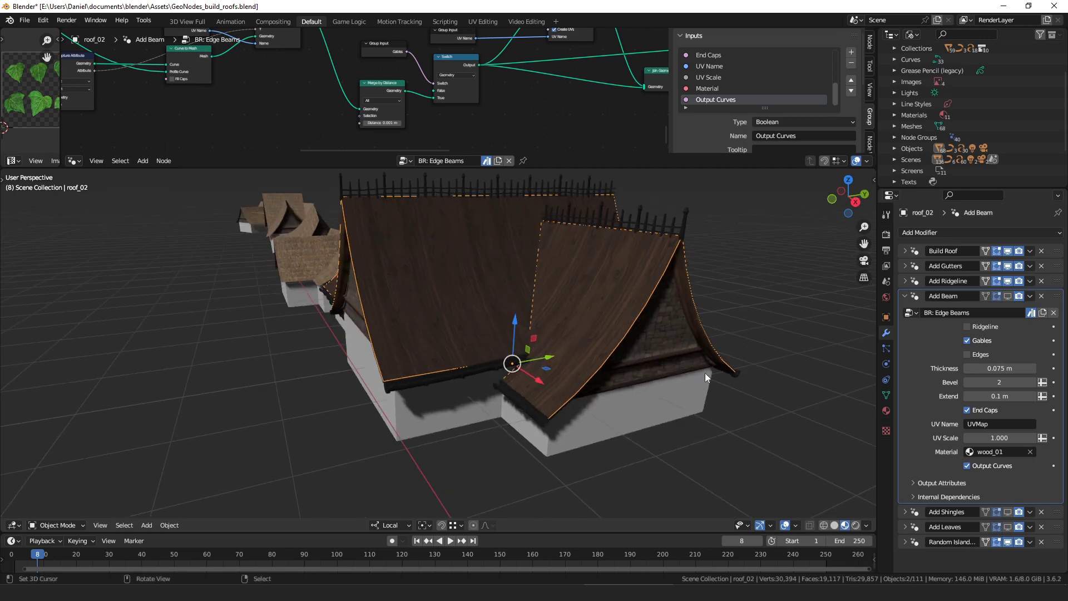
# Enable Add Beam in the viewport with only Gables checked and inspect the beams from several sides.
pyautogui.click(977, 326)
pyautogui.click(978, 327)
pyautogui.moveTo(590, 356); pyautogui.dragTo(490, 359, button='middle')
pyautogui.moveTo(646, 333); pyautogui.dragTo(588, 366, button='middle')
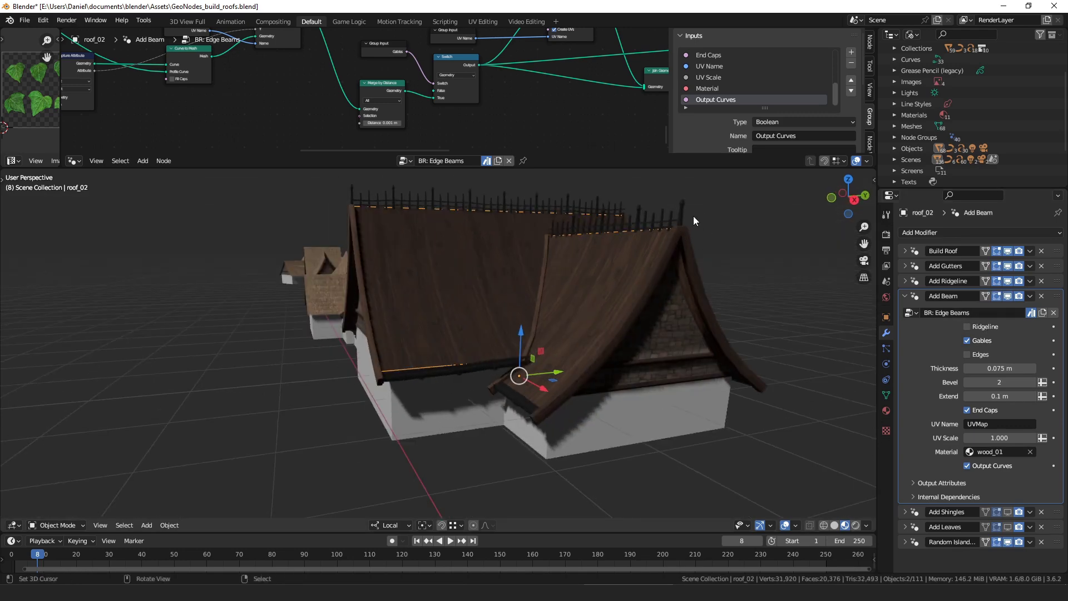
pyautogui.moveTo(668, 240); pyautogui.dragTo(686, 222, button='middle')
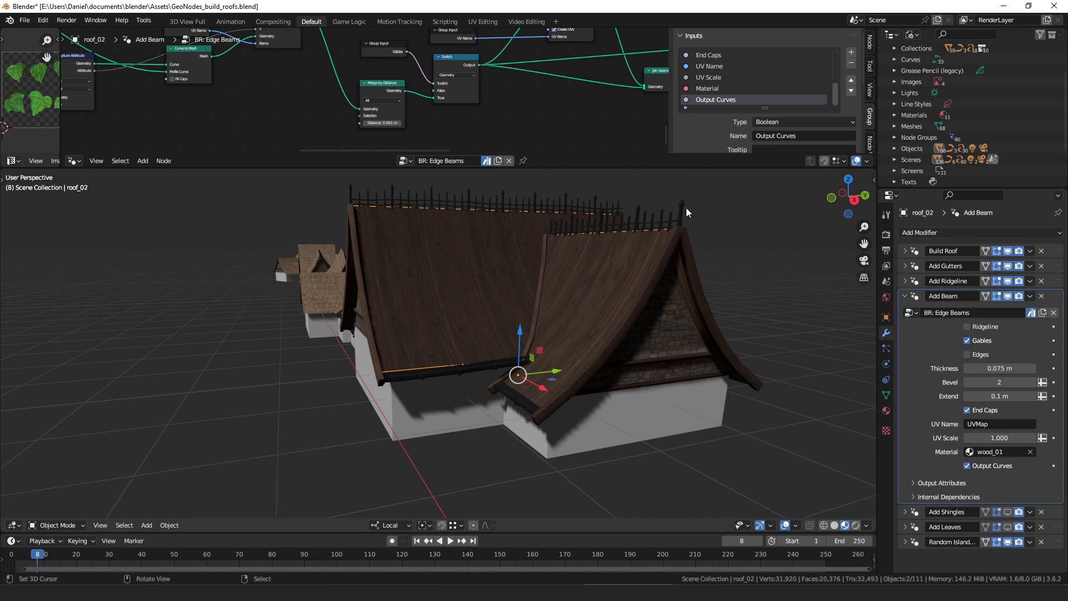
pyautogui.moveTo(626, 361); pyautogui.dragTo(335, 211, button='middle')
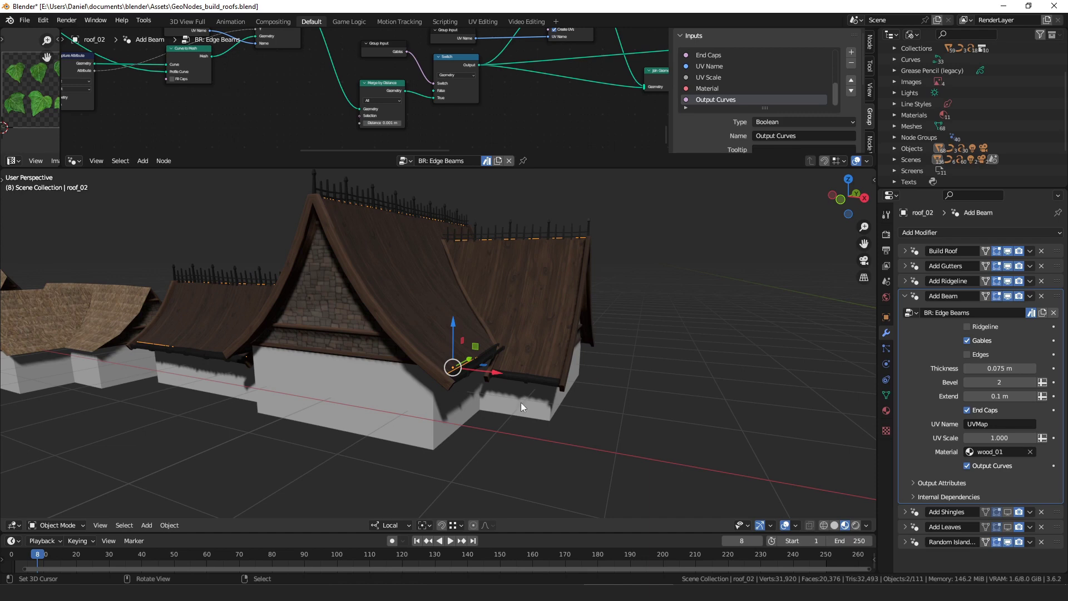
pyautogui.moveTo(607, 351); pyautogui.dragTo(807, 345, button='middle')
# Try Add Beam's Ridgeline and Gables options and a different Extend, restoring Gables only and undoing the Extend change.
pyautogui.click(985, 328)
pyautogui.click(986, 328)
pyautogui.click(987, 328)
pyautogui.moveTo(662, 282); pyautogui.dragTo(682, 319, button='middle')
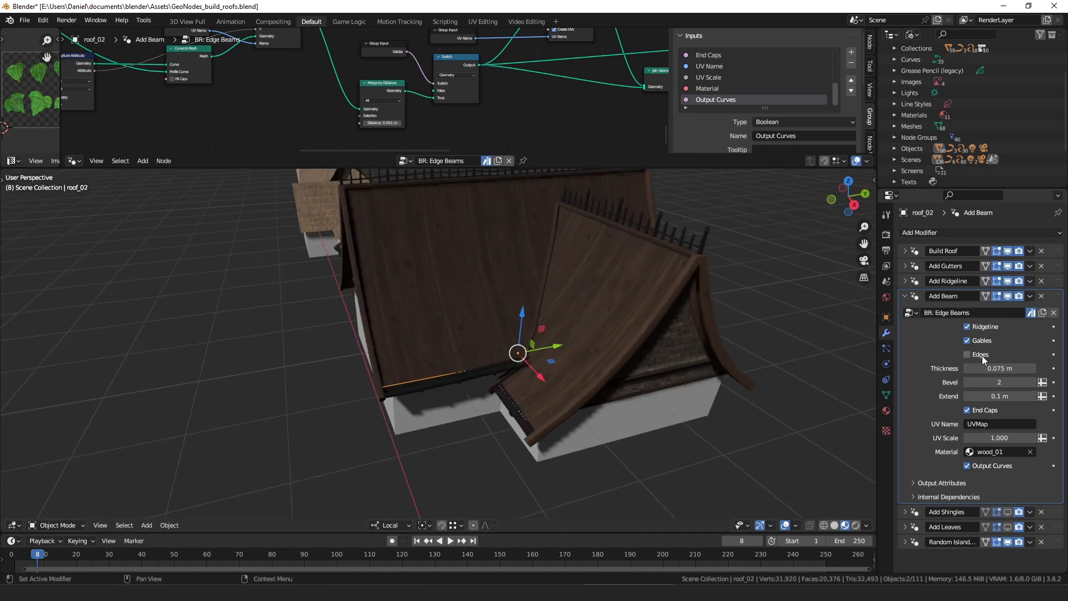
pyautogui.click(967, 340)
pyautogui.click(983, 326)
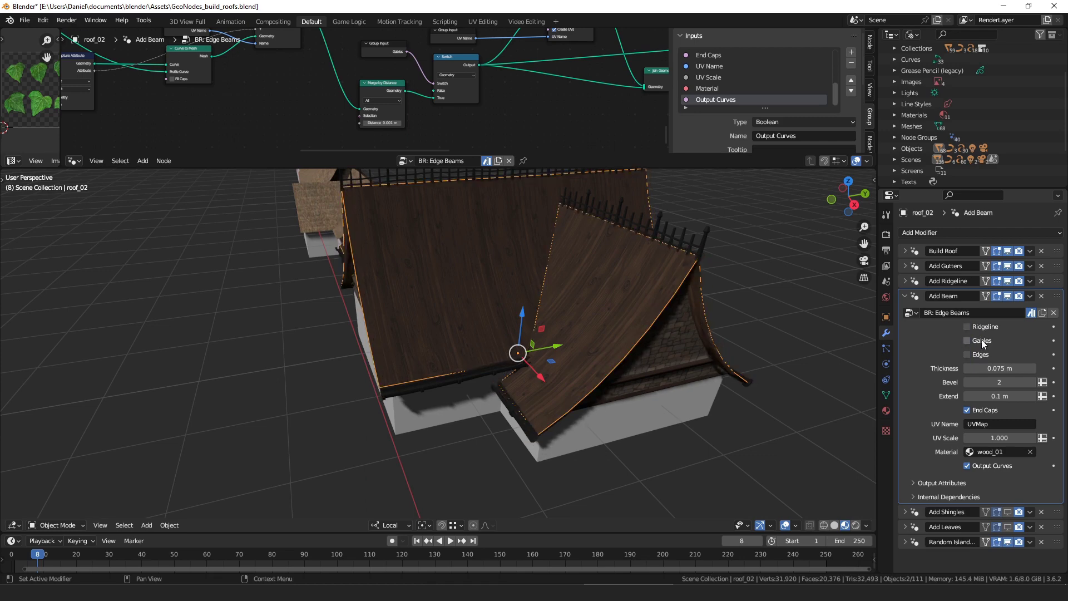
pyautogui.click(982, 341)
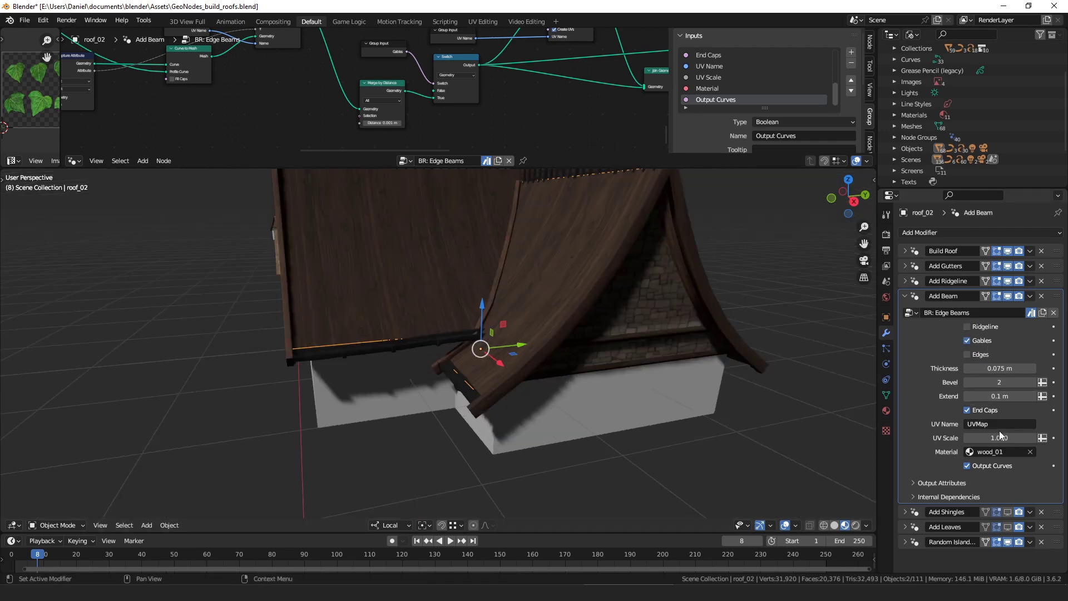
pyautogui.moveTo(999, 396)
pyautogui.mouseDown()
pyautogui.moveTo(1040, 396)
pyautogui.moveTo(991, 397)
pyautogui.mouseUp()
pyautogui.hotkey('ctrl', 'z')
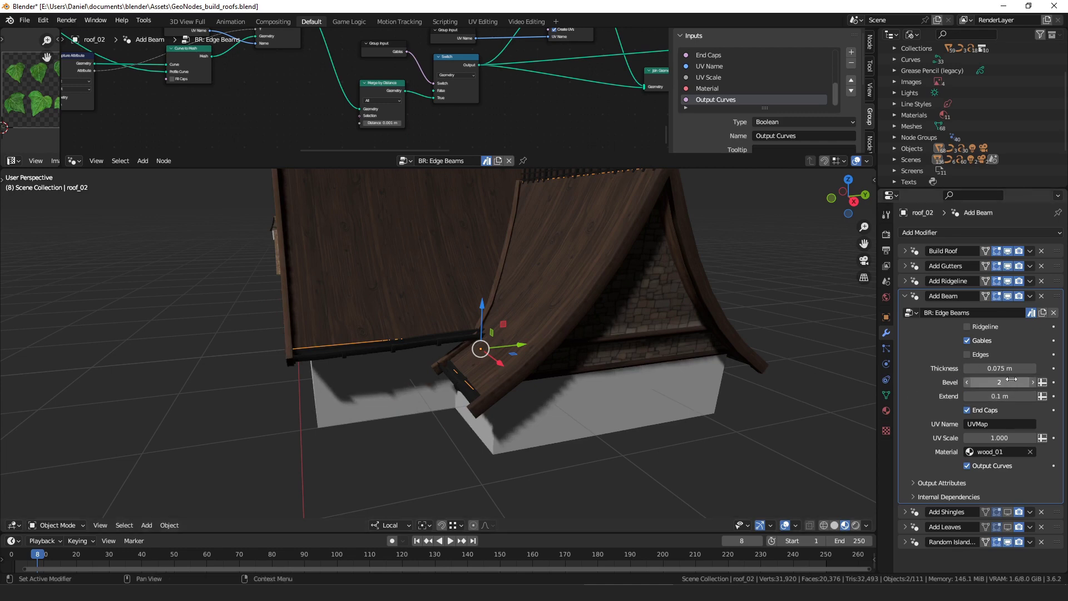
# Try Add Beam's Bevel at 0, restore it to 2, and try a different UV Scale without keeping it.
pyautogui.scroll(4, 582, 362)
pyautogui.keyDown('shift'); pyautogui.moveTo(660, 396); pyautogui.dragTo(601, 303, button='middle'); pyautogui.keyUp('shift')
pyautogui.scroll(1, 542, 302)
pyautogui.moveTo(1003, 383); pyautogui.dragTo(992, 384)
pyautogui.click(966, 382)
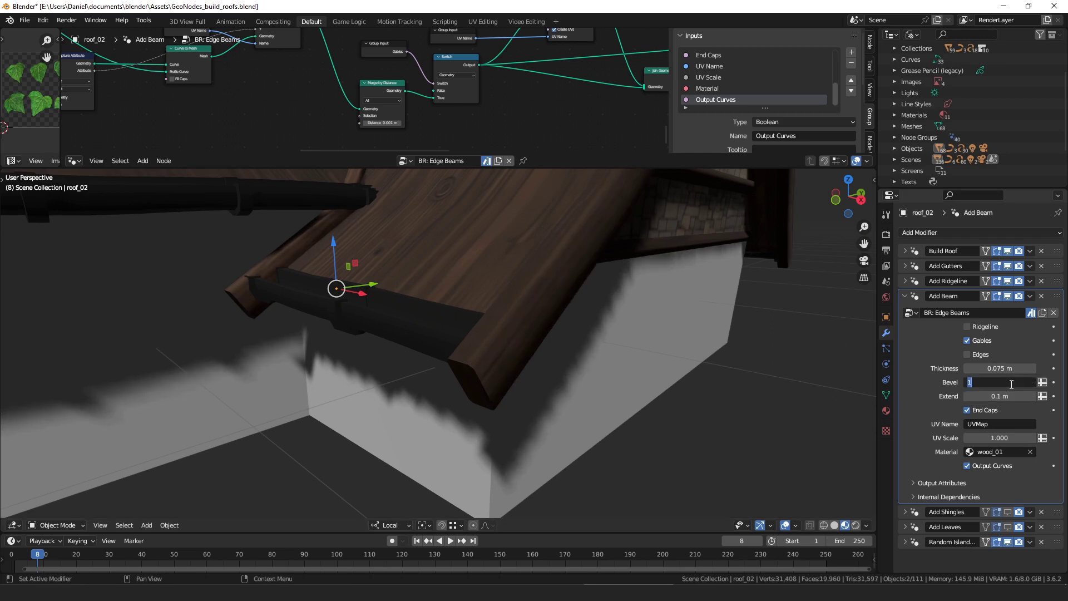
pyautogui.keyDown('ctrl'); pyautogui.scroll(-1, 1007, 382); pyautogui.keyUp('ctrl')
pyautogui.moveTo(645, 312); pyautogui.dragTo(604, 315, button='middle')
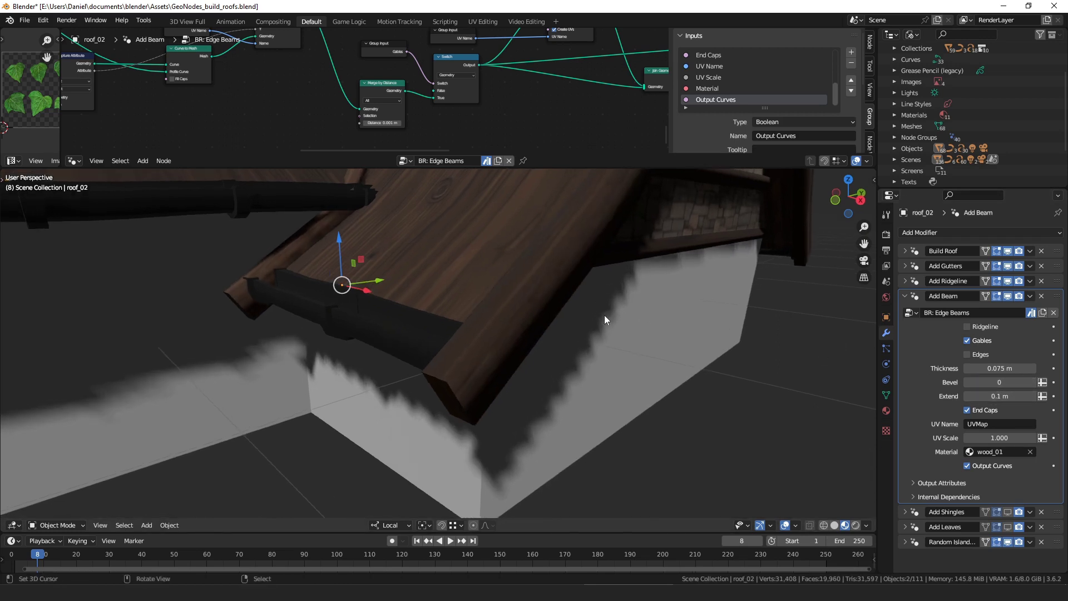
pyautogui.click(1033, 383)
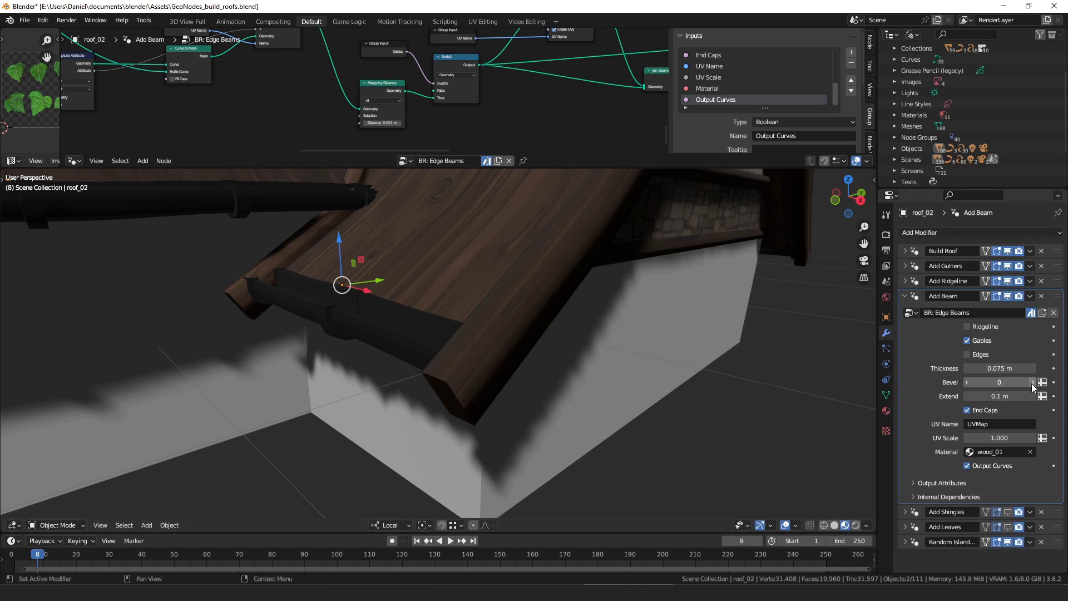
pyautogui.click(1032, 383)
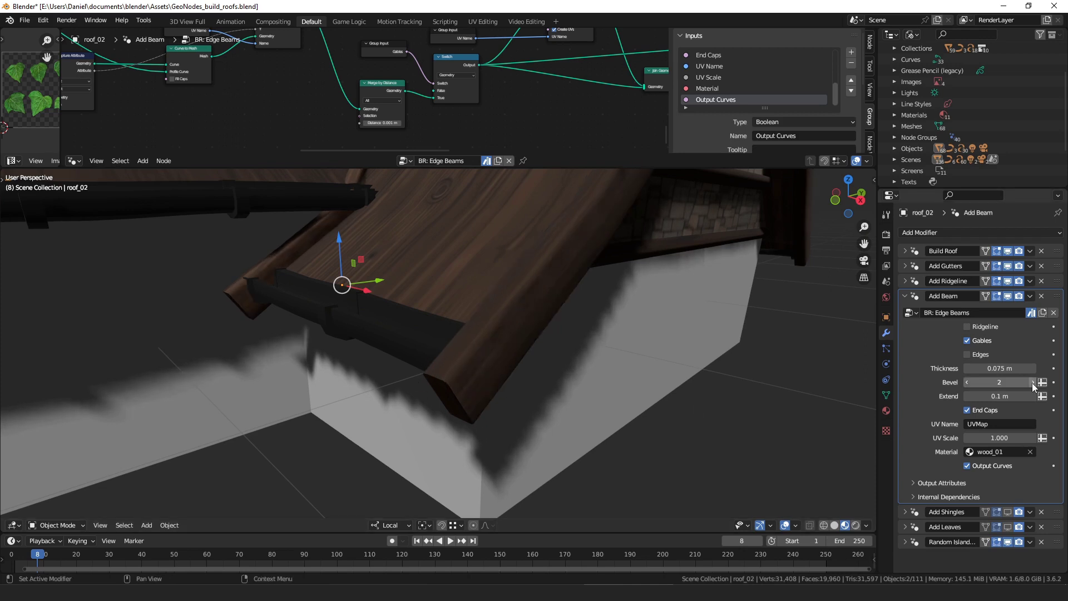
pyautogui.moveTo(1004, 429); pyautogui.dragTo(1003, 438)
pyautogui.rightClick(1004, 438)
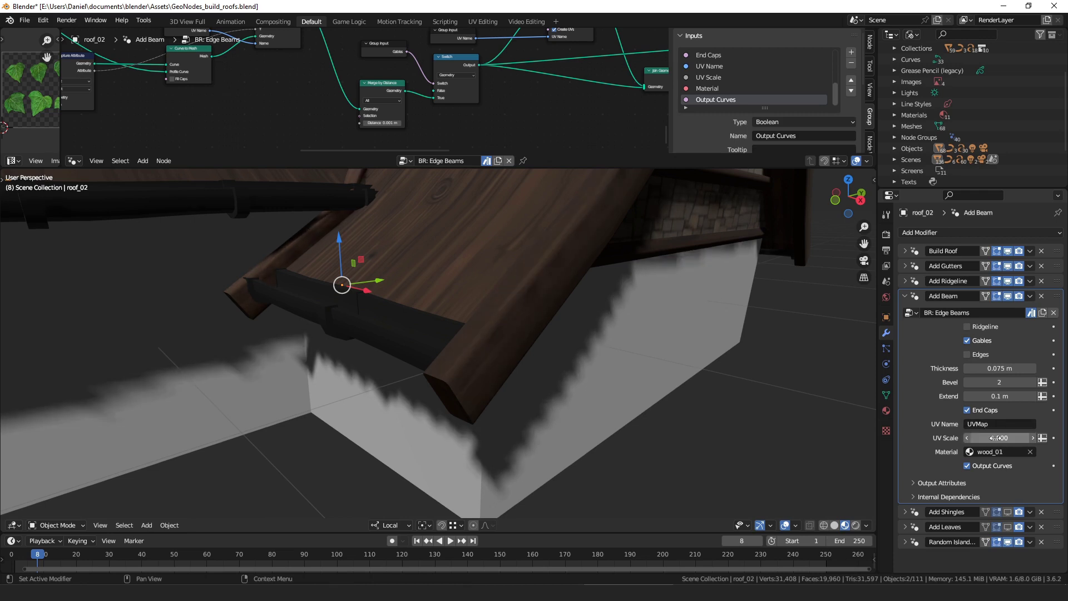
# Collapse Add Beam, expand Add Shingles, and enable it in the viewport to cover the roof with shingles.
pyautogui.click(905, 295)
pyautogui.moveTo(508, 373); pyautogui.dragTo(592, 335, button='middle')
pyautogui.click(1057, 313)
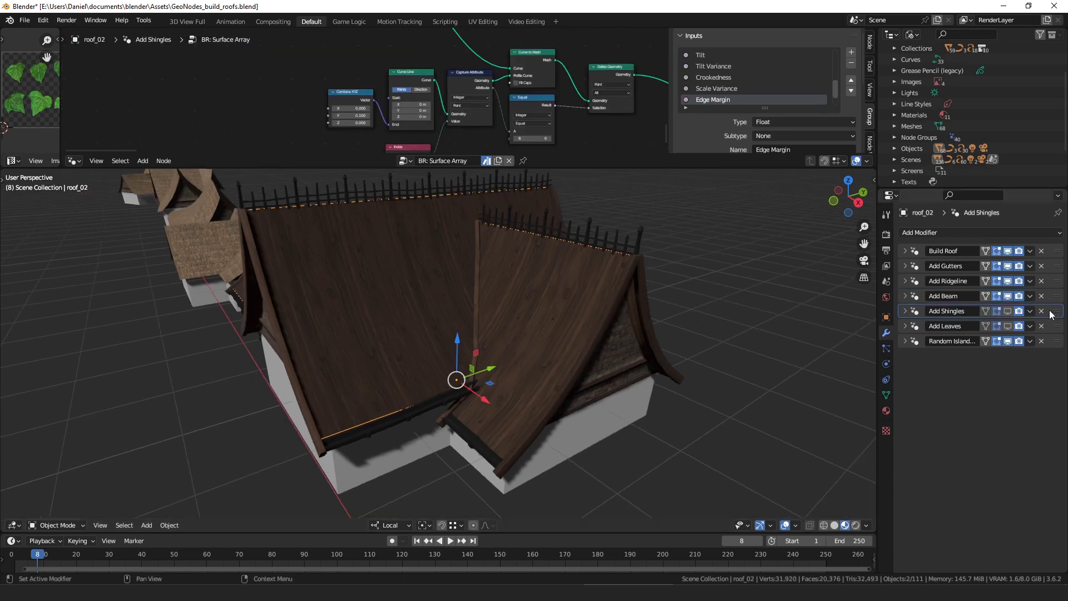
pyautogui.click(905, 311)
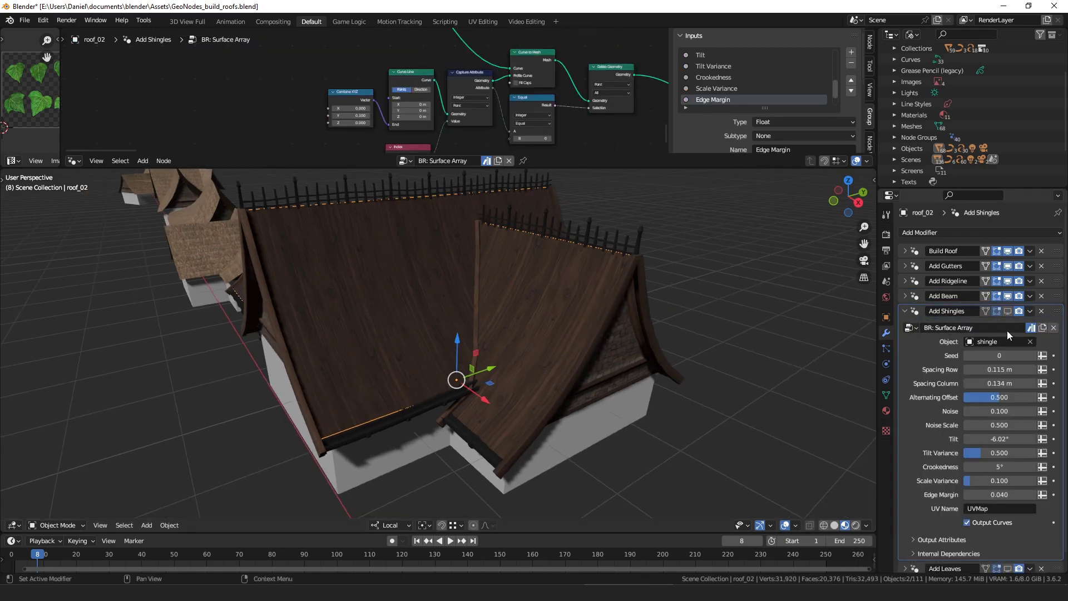
pyautogui.click(1007, 311)
pyautogui.moveTo(530, 276); pyautogui.dragTo(609, 322, button='middle')
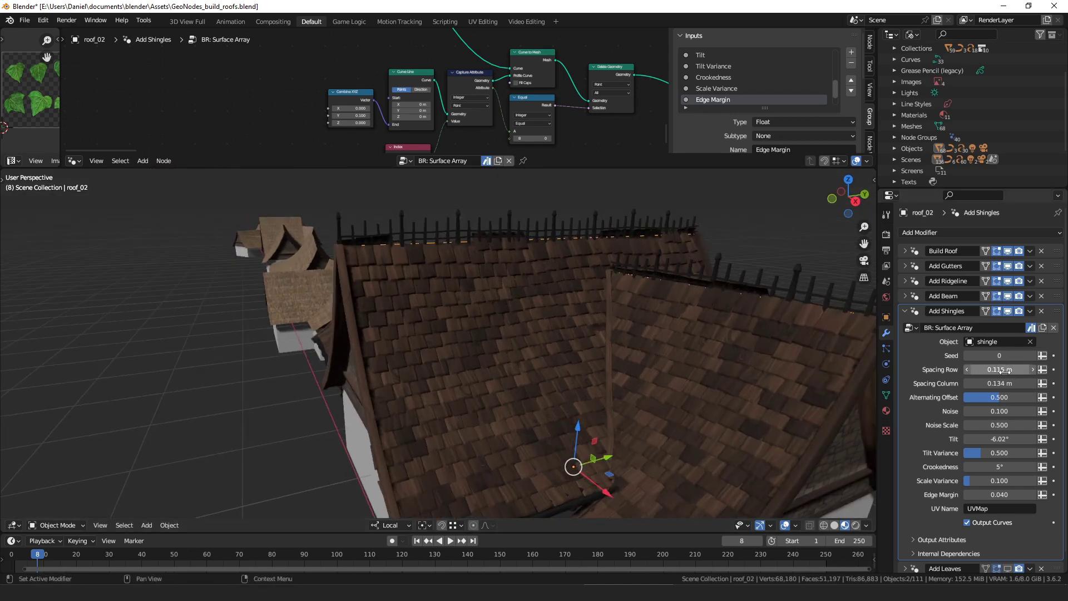
# Try the shingles' Spacing Row at 0.355 m and Alternating Offset at 1.000, cancelling each change.
pyautogui.moveTo(995, 370); pyautogui.dragTo(1038, 370)
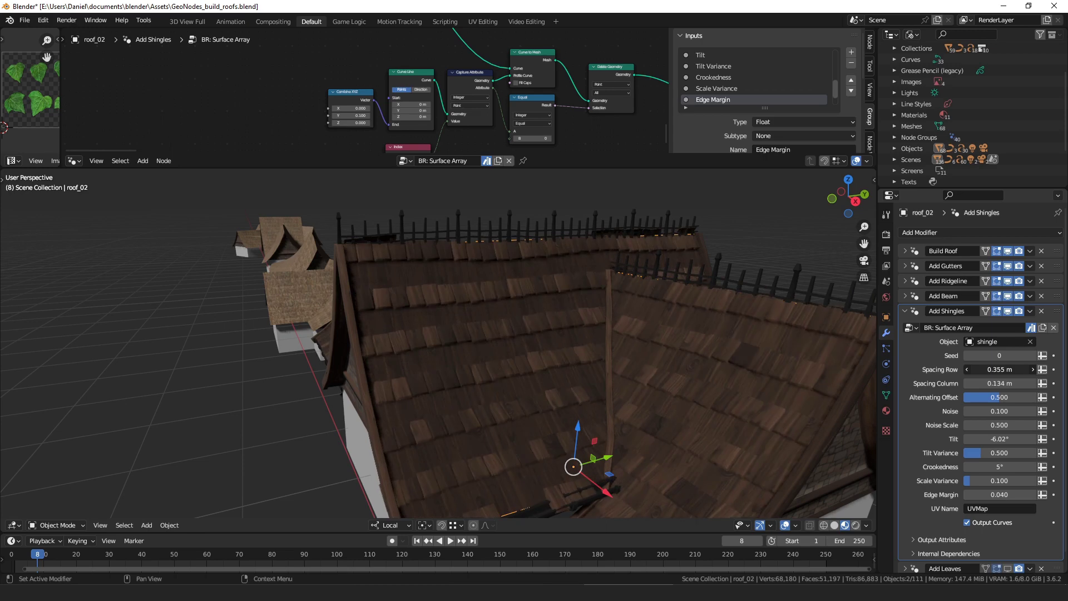
pyautogui.rightClick(990, 372)
pyautogui.moveTo(990, 382); pyautogui.dragTo(1037, 397)
pyautogui.press('Escape')
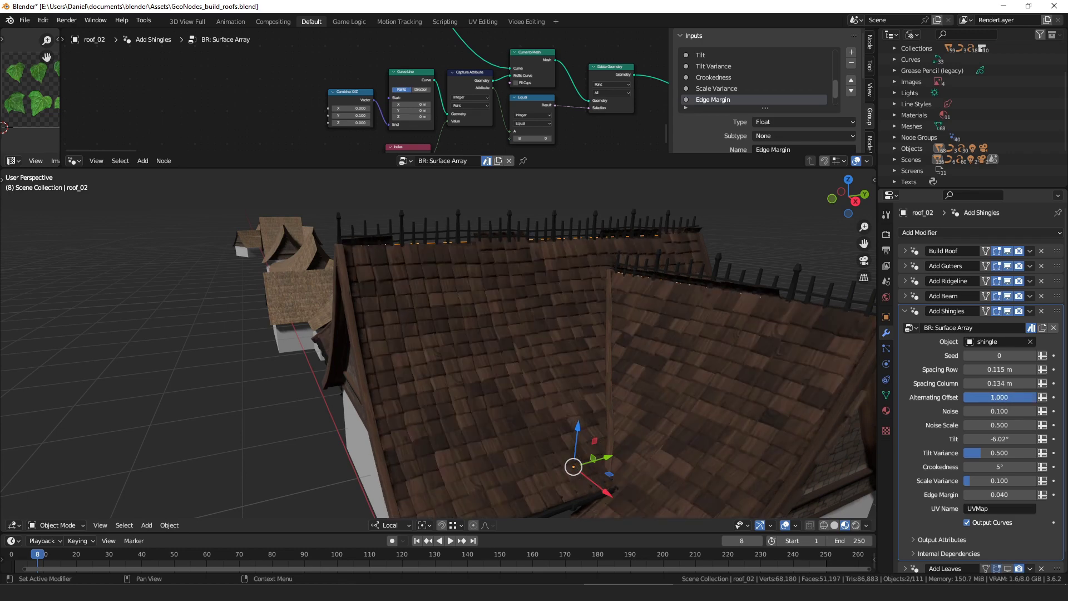
pyautogui.press('Escape')
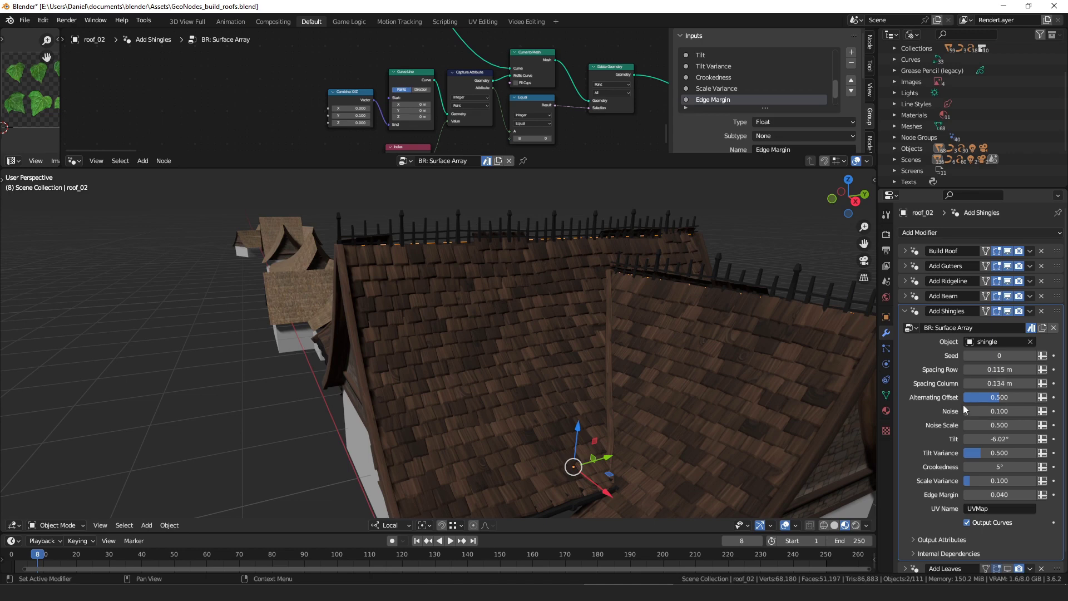
# Try the shingles' Noise at 0.440 and Noise Scale at 0.440, cancelling each change.
pyautogui.moveTo(999, 411); pyautogui.dragTo(1034, 411)
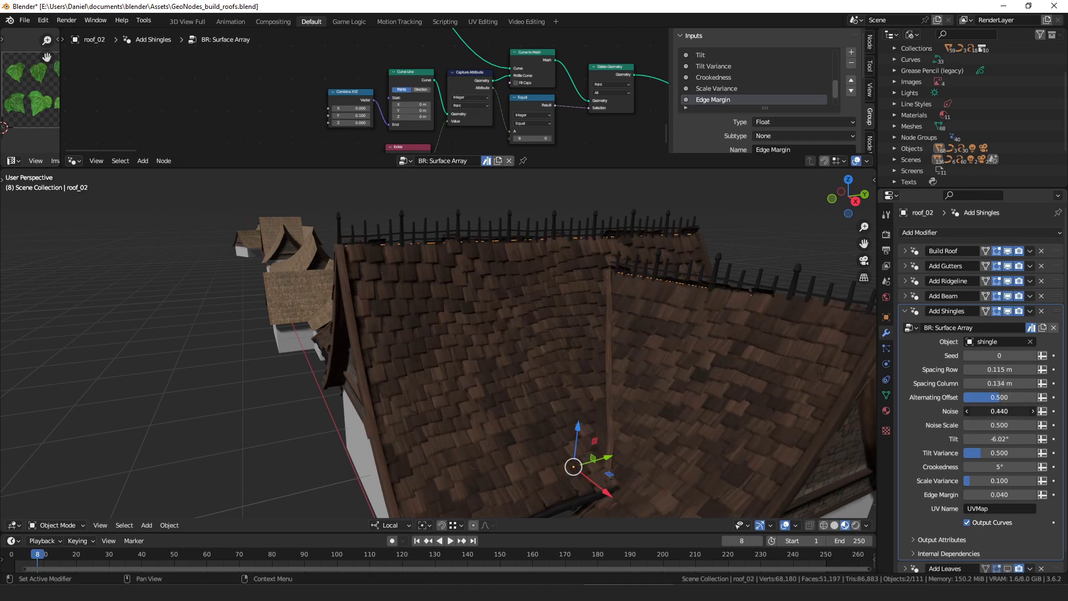
pyautogui.press('Escape')
pyautogui.moveTo(992, 425)
pyautogui.mouseDown()
pyautogui.moveTo(1017, 425)
pyautogui.moveTo(984, 425)
pyautogui.mouseUp()
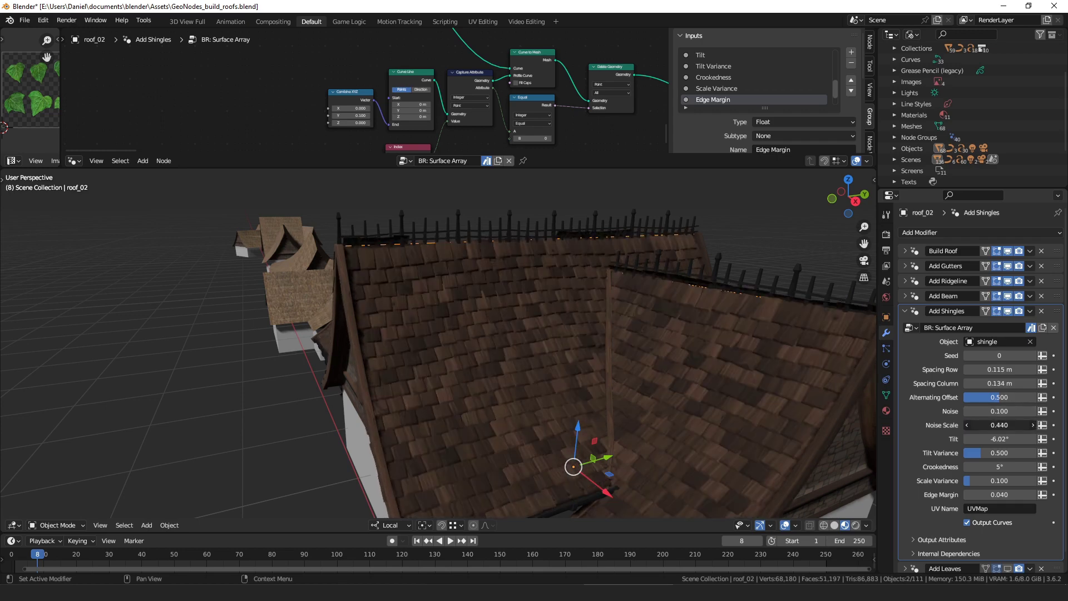
pyautogui.press('Escape')
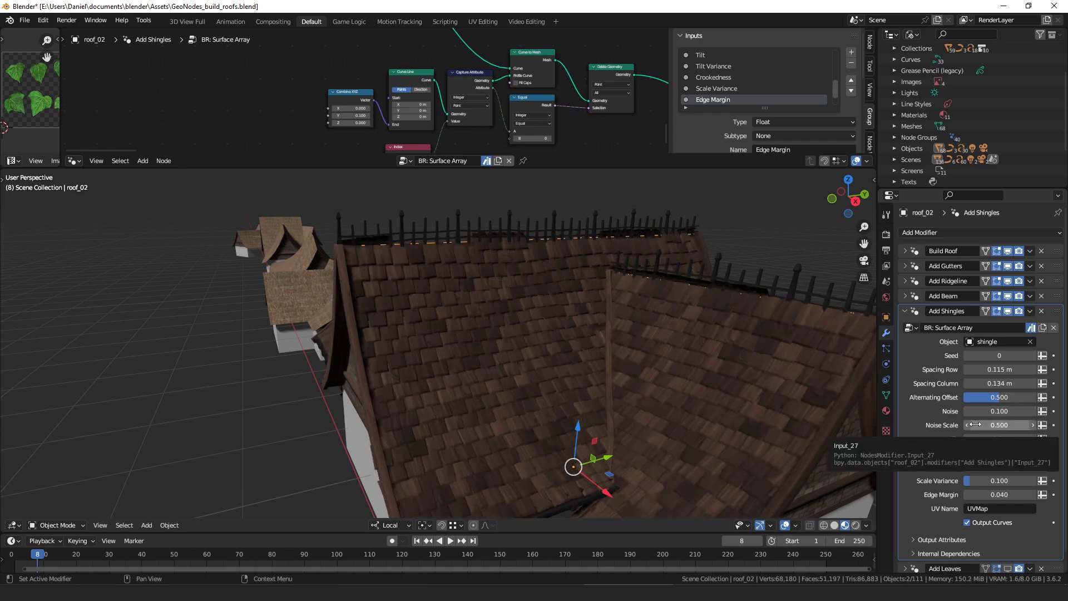
# View the shingles from the gable side and try a Tilt of -32.2° before cancelling it.
pyautogui.moveTo(663, 384); pyautogui.dragTo(565, 373, button='middle')
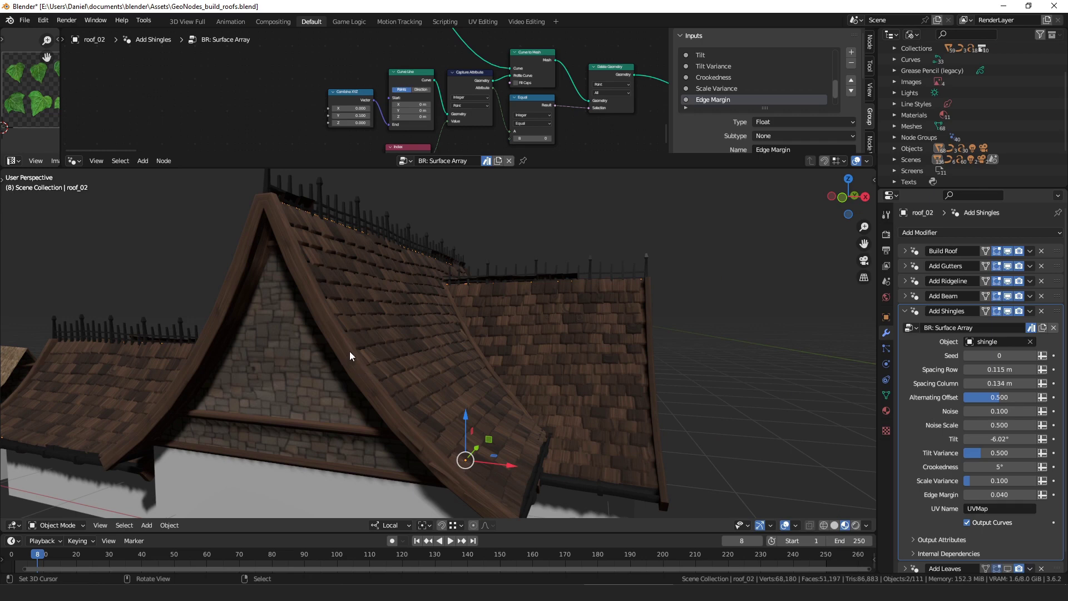
pyautogui.moveTo(354, 342); pyautogui.dragTo(352, 358)
pyautogui.moveTo(1000, 439); pyautogui.dragTo(890, 439)
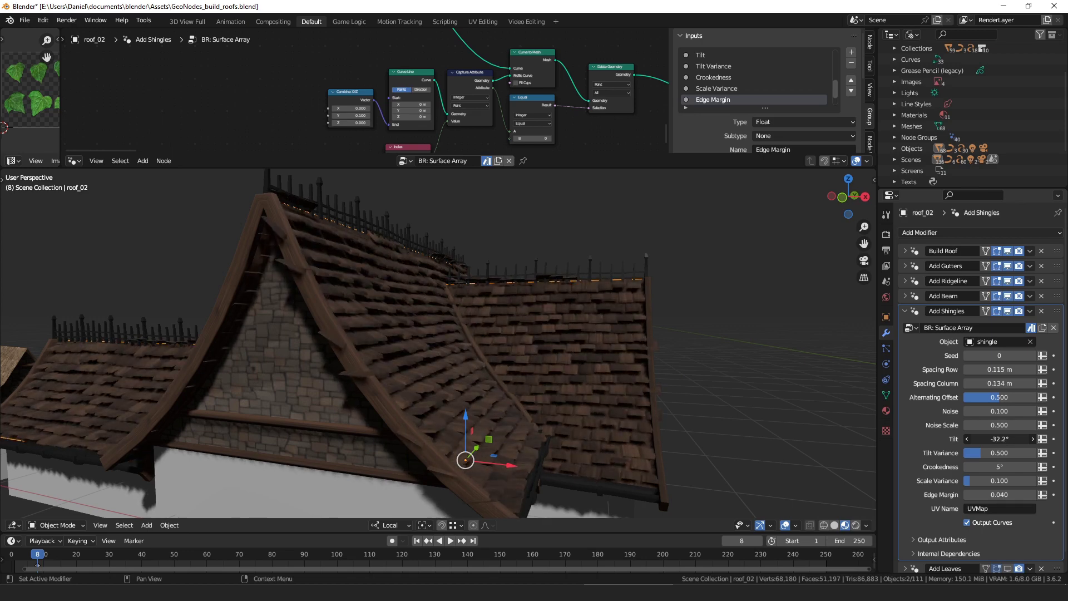
pyautogui.press('Escape')
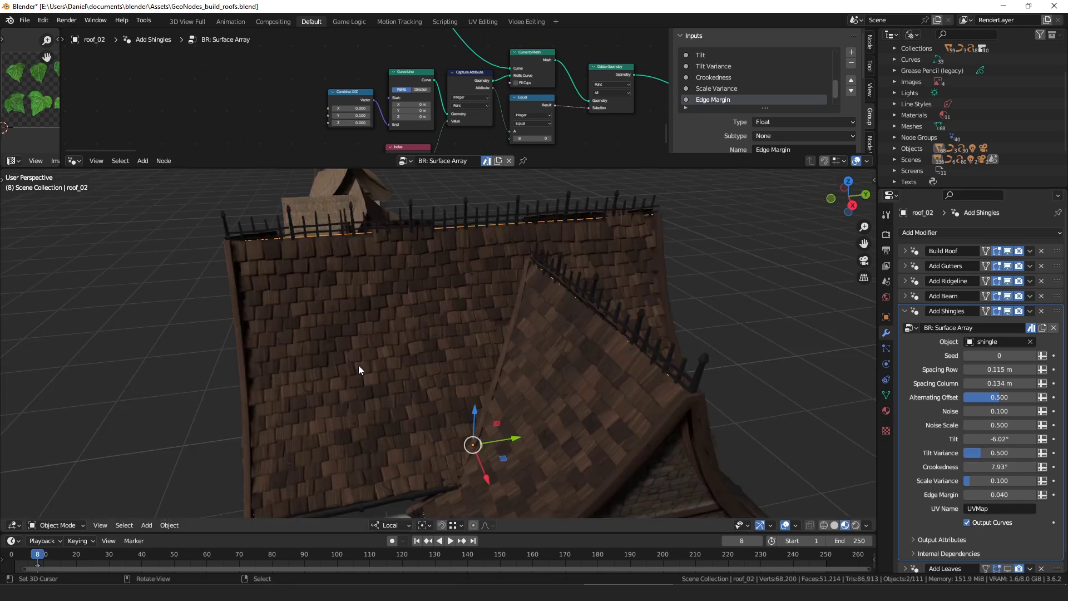
# Set the shingles' Crookedness to 7.93° and try a stronger value without keeping it.
pyautogui.moveTo(359, 367)
pyautogui.mouseDown()
pyautogui.moveTo(410, 357)
pyautogui.moveTo(386, 339)
pyautogui.mouseUp()
pyautogui.moveTo(996, 466); pyautogui.dragTo(1034, 467)
pyautogui.rightClick(990, 468)
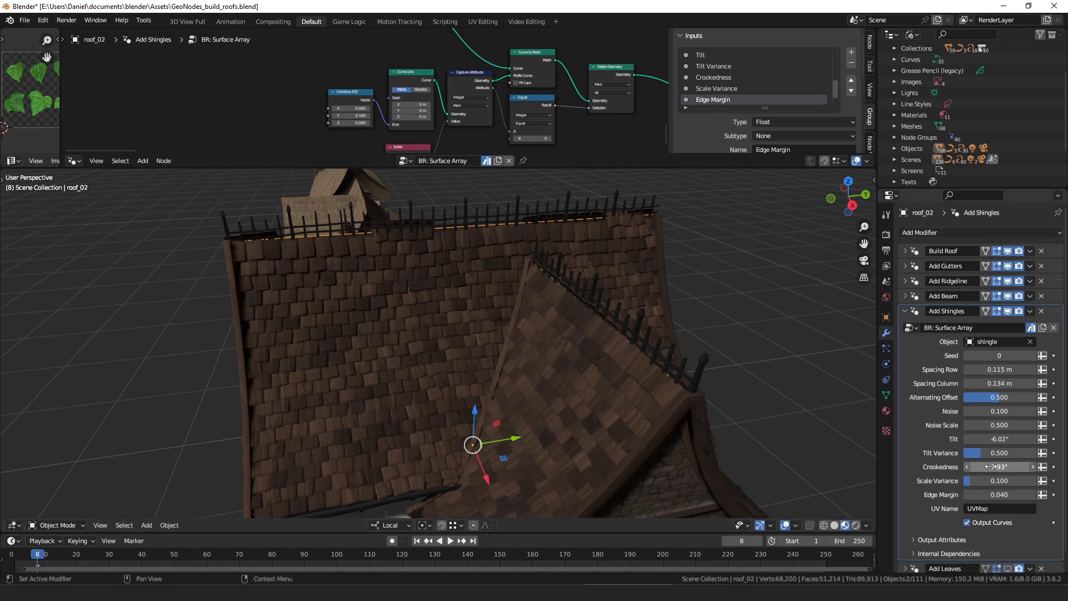
# Try a Scale Variance of 0.777 on the shingles and cancel the change.
pyautogui.moveTo(987, 484); pyautogui.dragTo(1029, 483)
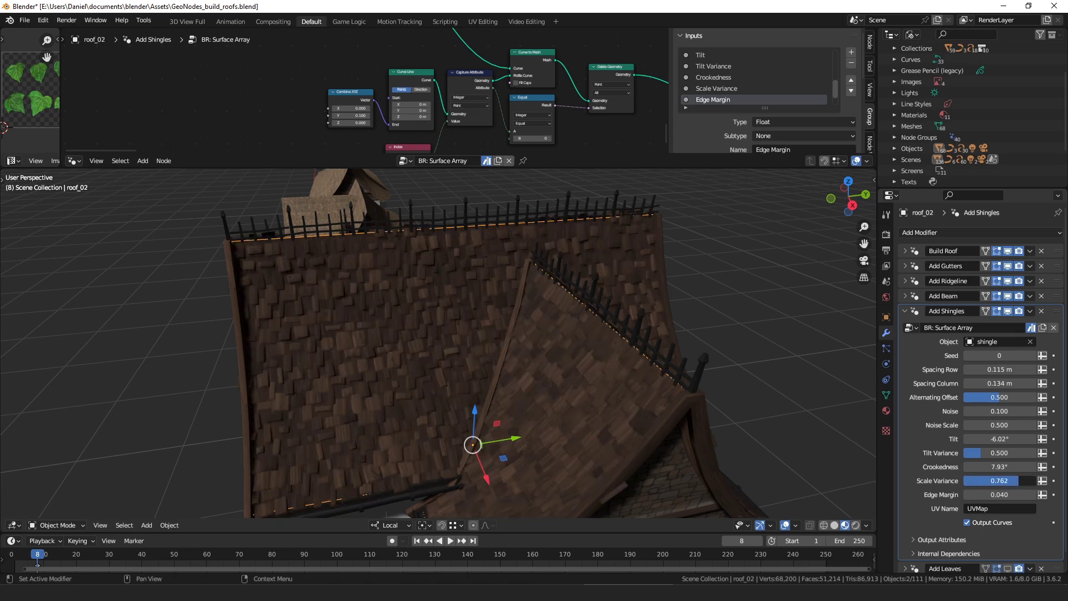
pyautogui.moveTo(1029, 484); pyautogui.dragTo(1031, 484)
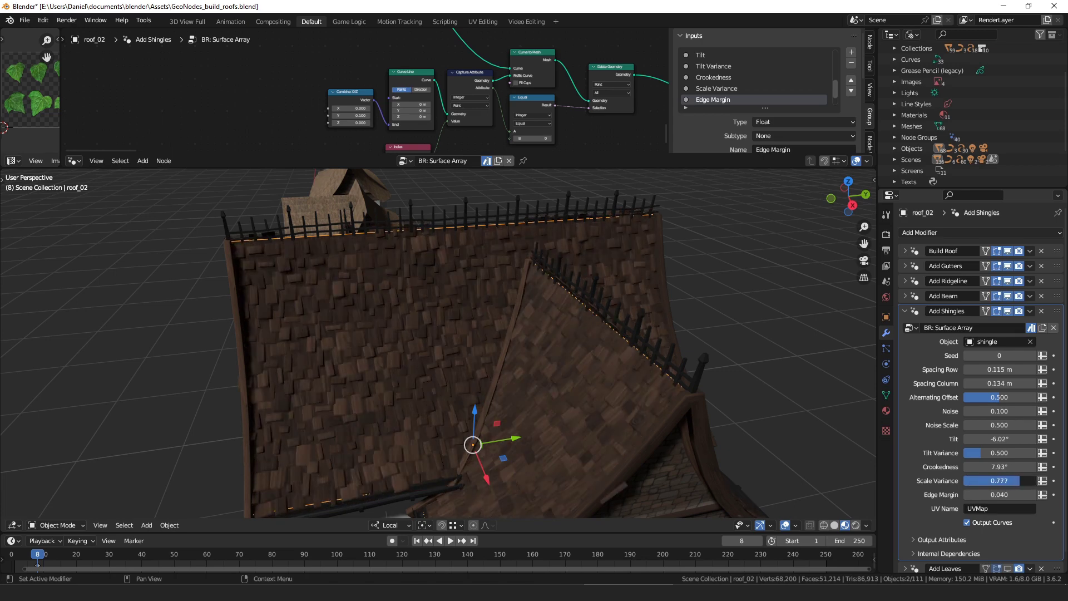
pyautogui.press('Escape')
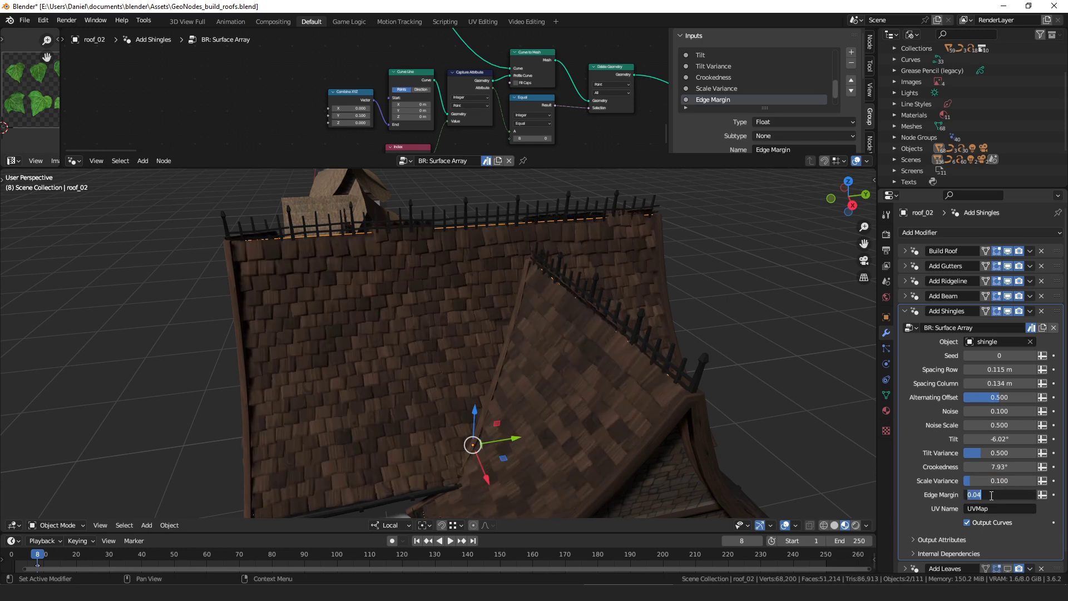
# Try the shingles' Edge Margin at 0, set it to 0.045, and inspect the gable edges.
pyautogui.moveTo(990, 494)
pyautogui.mouseDown()
pyautogui.moveTo(1046, 494)
pyautogui.moveTo(993, 494)
pyautogui.mouseUp()
pyautogui.moveTo(503, 423); pyautogui.dragTo(506, 393, button='middle')
pyautogui.moveTo(334, 356); pyautogui.dragTo(272, 231, button='middle')
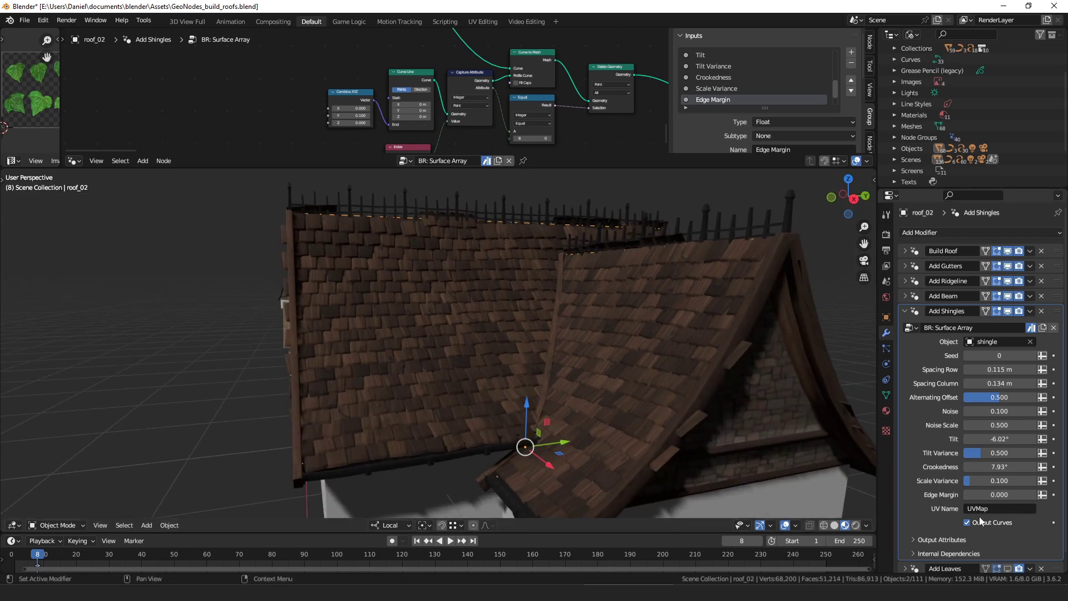
pyautogui.moveTo(1002, 495); pyautogui.dragTo(1018, 495)
pyautogui.moveTo(534, 334); pyautogui.dragTo(495, 272, button='middle')
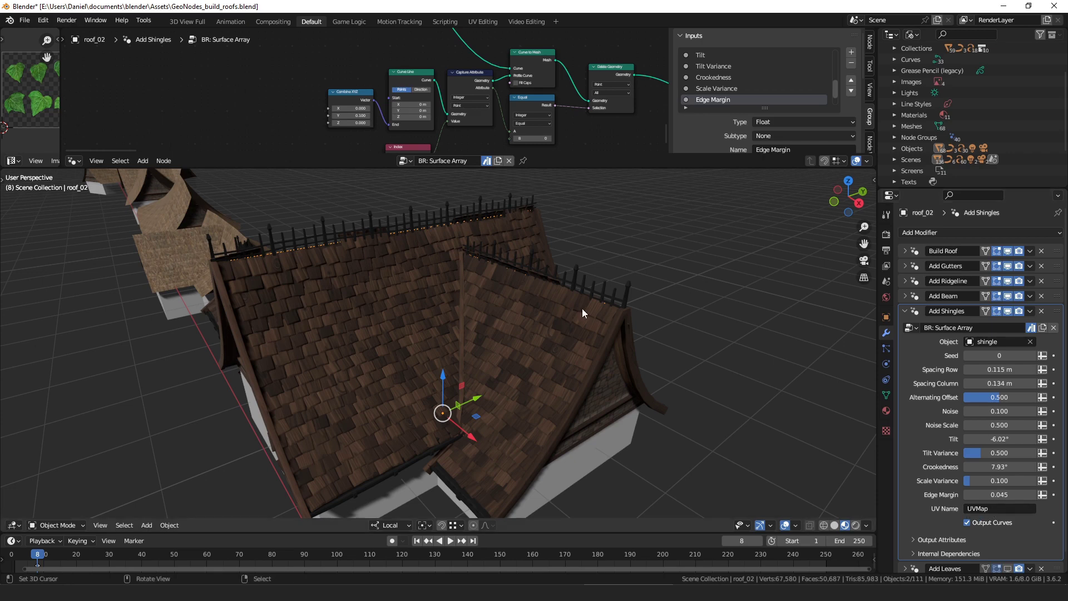
pyautogui.moveTo(582, 308); pyautogui.dragTo(568, 318, button='middle')
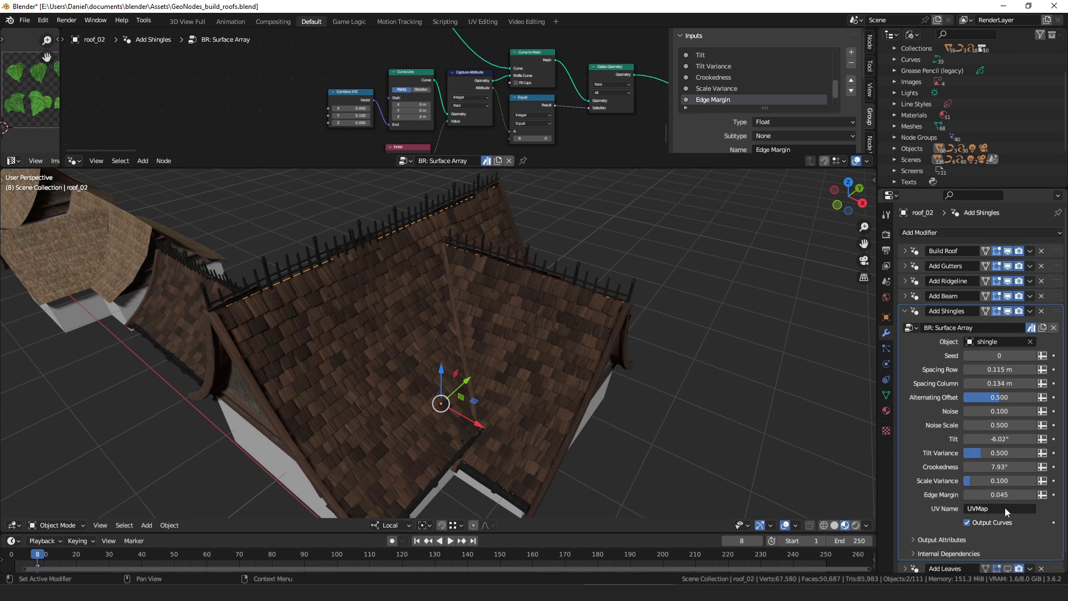
# Review Build Roof's settings and collapse both Build Roof and Add Shingles.
pyautogui.click(904, 251)
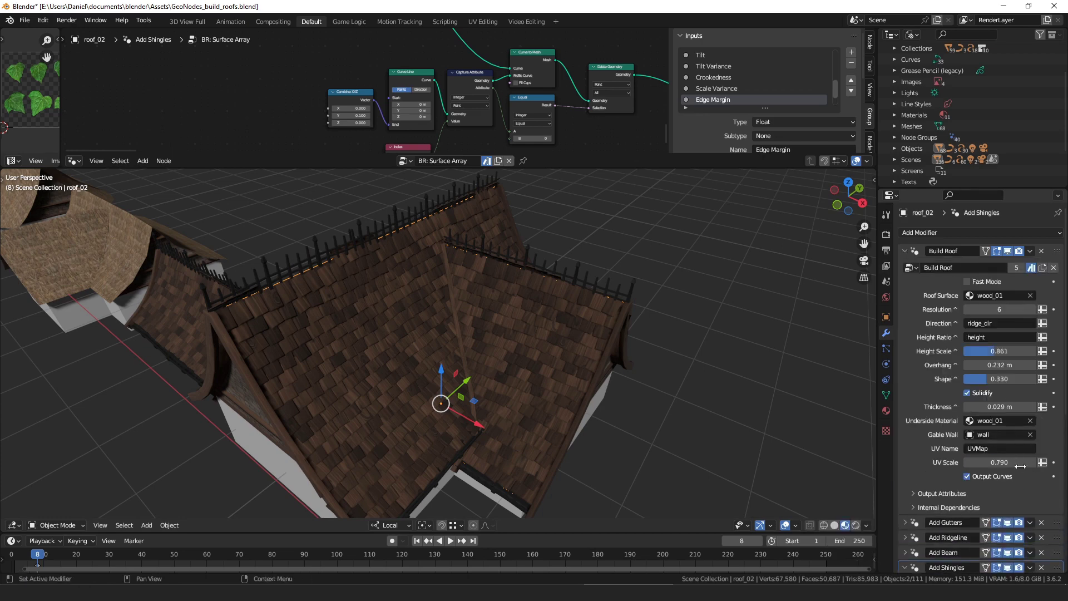
pyautogui.click(905, 250)
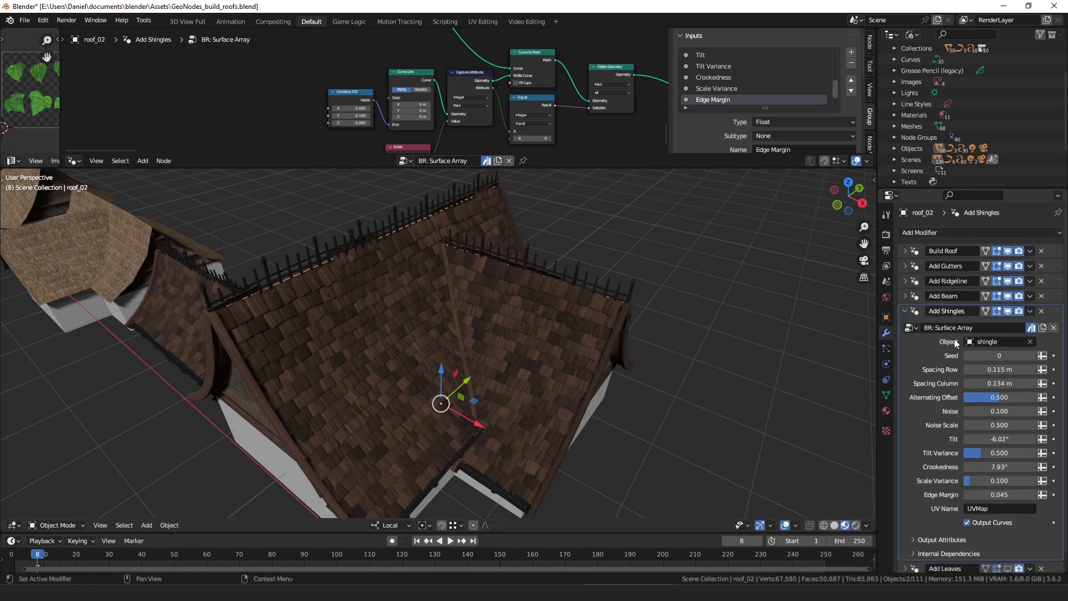
pyautogui.click(904, 311)
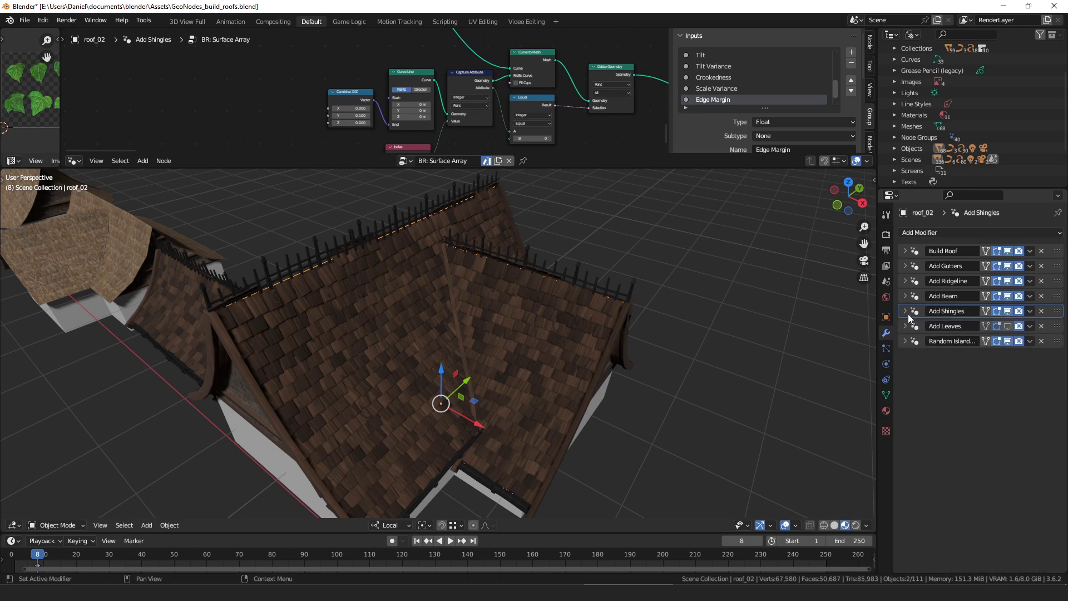
# Expand Add Leaves, enable it in the viewport, and inspect the leaves scattered over the shingles.
pyautogui.click(905, 326)
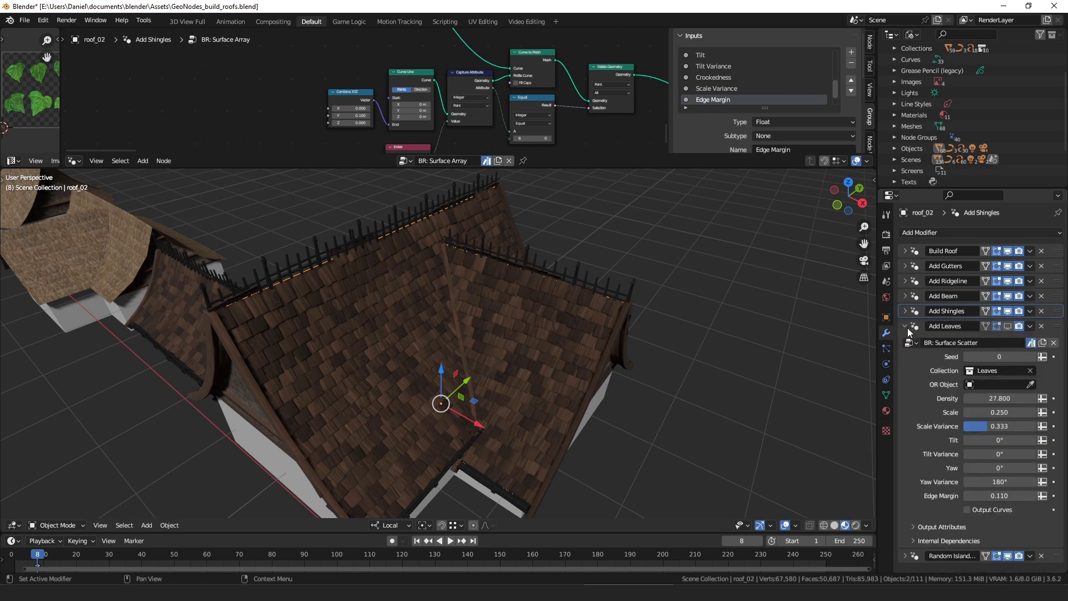
pyautogui.moveTo(696, 342); pyautogui.dragTo(779, 297, button='middle')
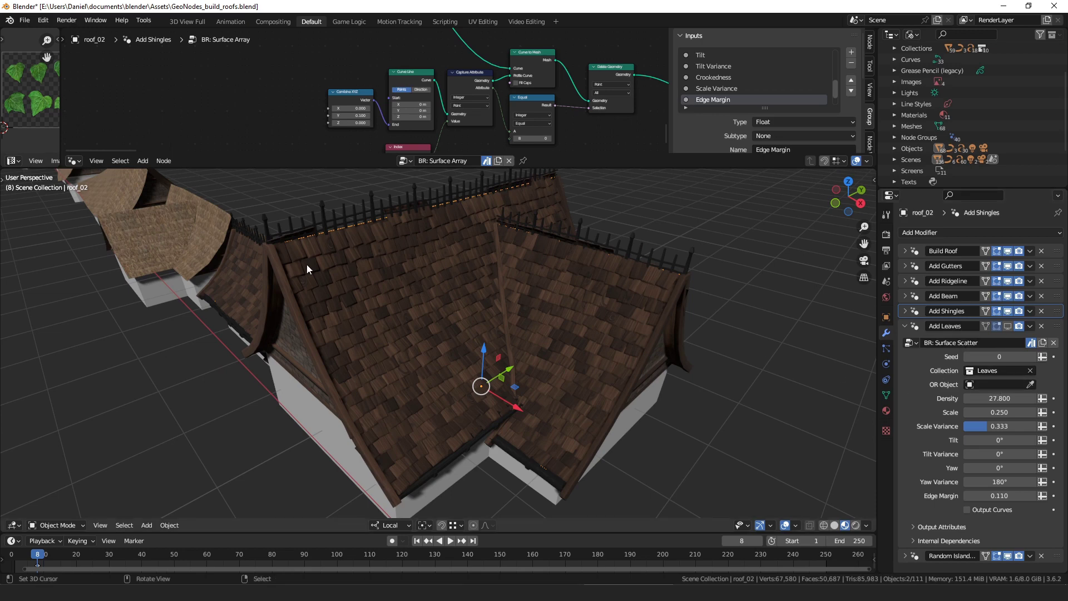
pyautogui.click(1007, 325)
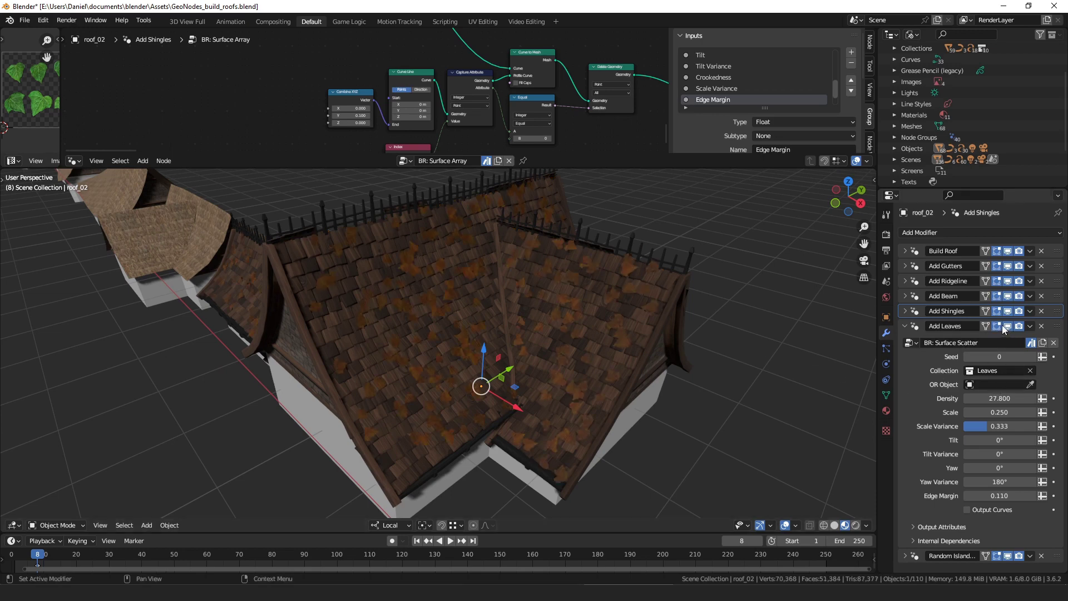
pyautogui.scroll(3, 651, 290)
pyautogui.scroll(1, 333, 380)
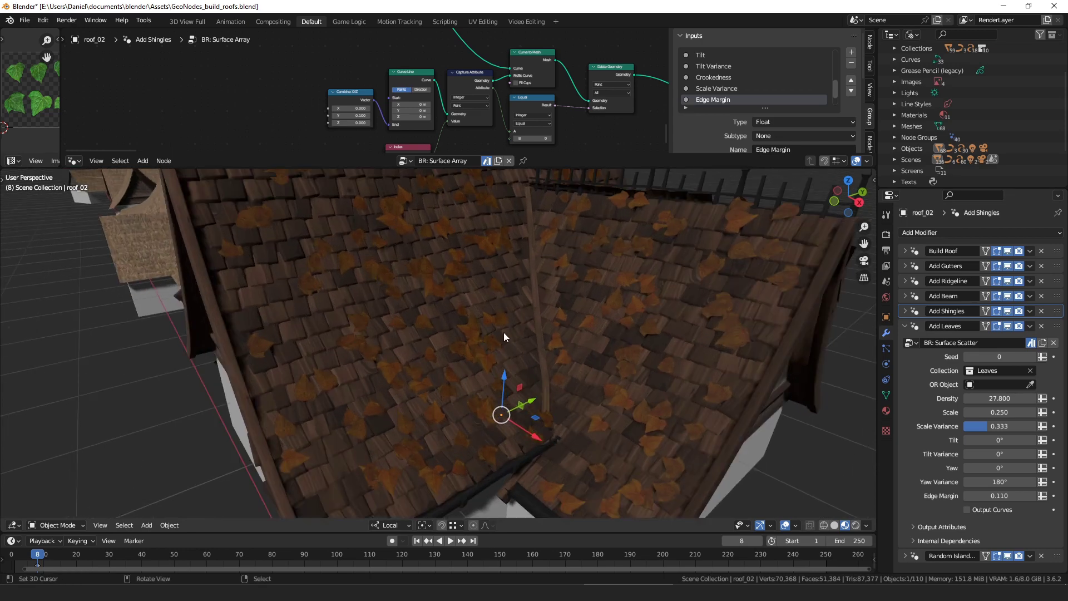
pyautogui.scroll(-4, 501, 330)
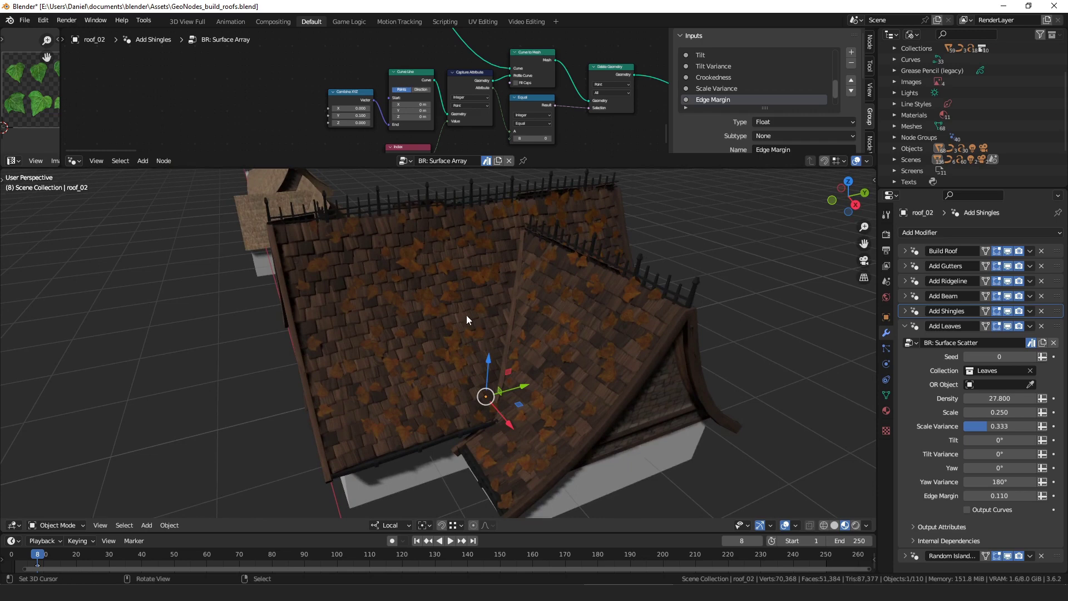
pyautogui.moveTo(515, 298); pyautogui.dragTo(511, 325, button='middle')
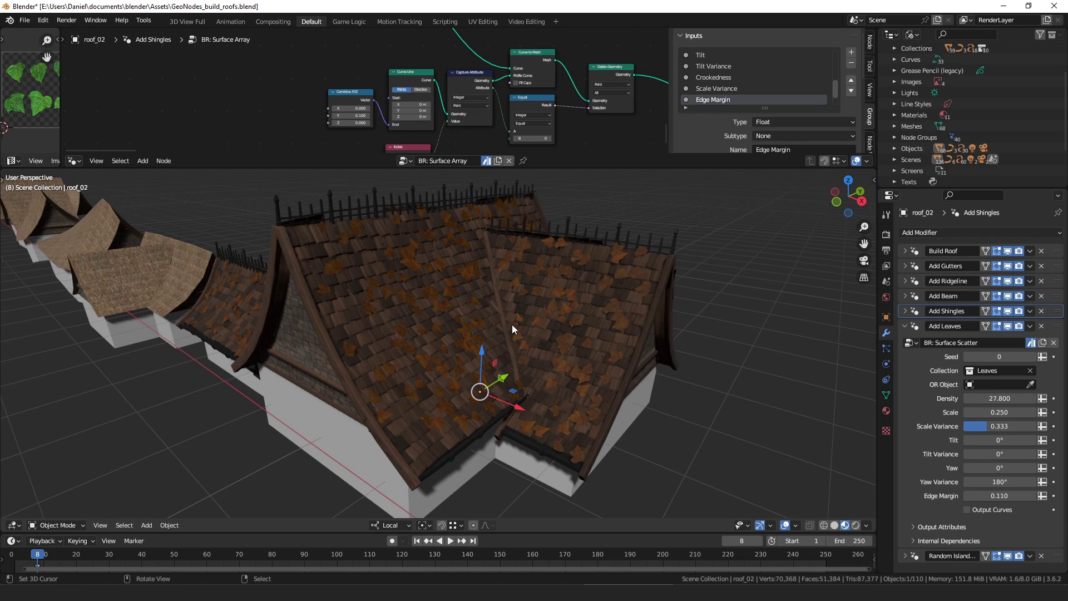
pyautogui.moveTo(511, 325); pyautogui.dragTo(510, 332, button='middle')
# Set the Density of the Add Leaves modifier to 100.
pyautogui.moveTo(984, 399); pyautogui.dragTo(1035, 398)
pyautogui.click(989, 398)
pyautogui.write('100')
pyautogui.press('Return')
pyautogui.moveTo(545, 384); pyautogui.dragTo(946, 428, button='middle')
# Try a different Tilt on the leaves, inspect them up close, and undo the change.
pyautogui.moveTo(998, 440); pyautogui.dragTo(1003, 439)
pyautogui.rightClick(1000, 440)
pyautogui.moveTo(590, 403); pyautogui.dragTo(662, 362, button='middle')
pyautogui.scroll(4, 474, 336)
pyautogui.moveTo(473, 323); pyautogui.dragTo(516, 357, button='middle')
pyautogui.moveTo(455, 326); pyautogui.dragTo(387, 342, button='middle')
pyautogui.moveTo(383, 341)
pyautogui.mouseDown()
pyautogui.moveTo(427, 313)
pyautogui.moveTo(434, 324)
pyautogui.mouseUp()
pyautogui.hotkey('ctrl', 'z')
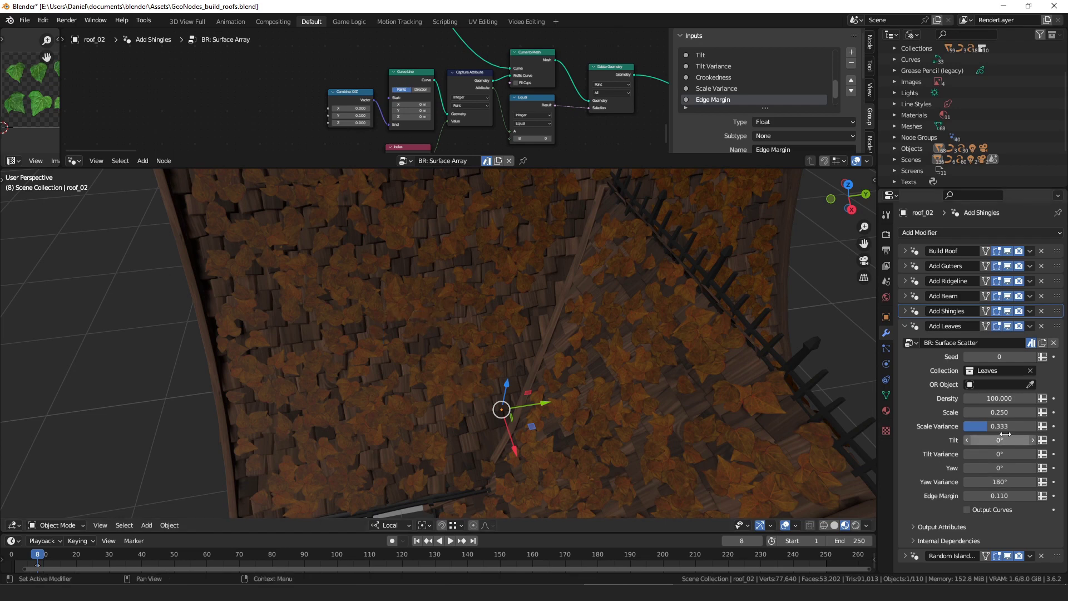
# Try a larger Edge Margin for the leaves and cancel the change.
pyautogui.moveTo(999, 496); pyautogui.dragTo(1032, 495)
pyautogui.rightClick(1000, 495)
pyautogui.scroll(-5, 560, 378)
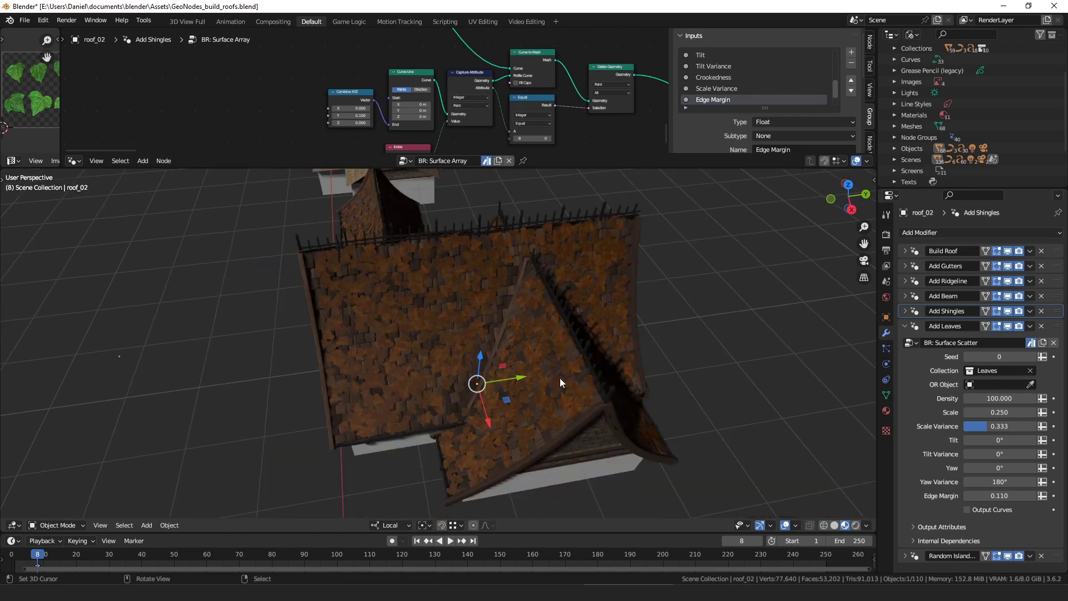
# Expand the Random Island Value modifier, enable it in the viewport, collapse it again, and inspect the shingles up close.
pyautogui.moveTo(560, 378); pyautogui.dragTo(579, 350, button='middle')
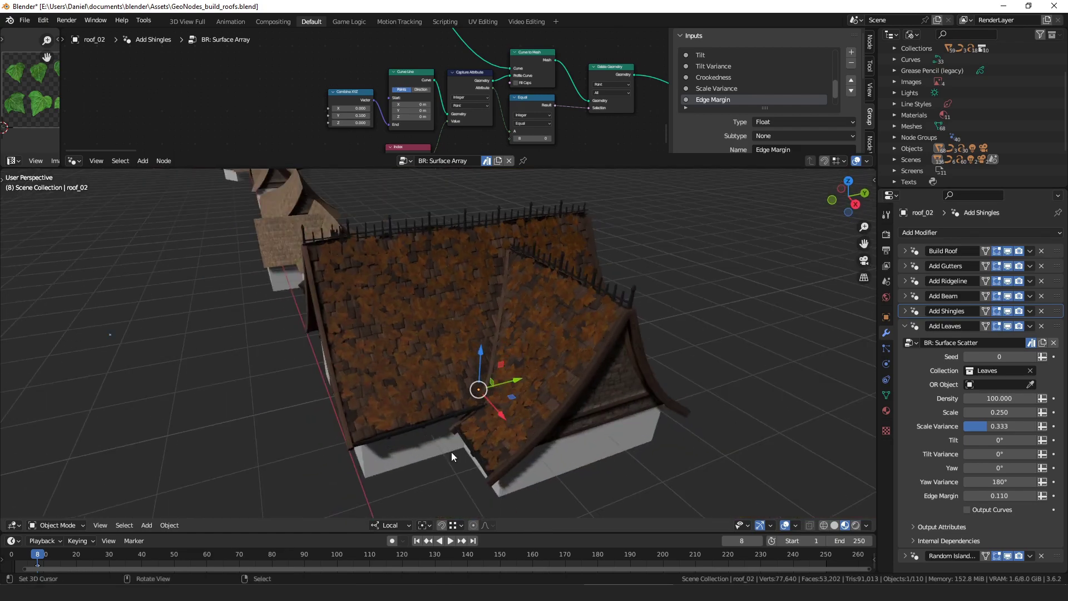
pyautogui.moveTo(451, 452); pyautogui.dragTo(460, 449, button='middle')
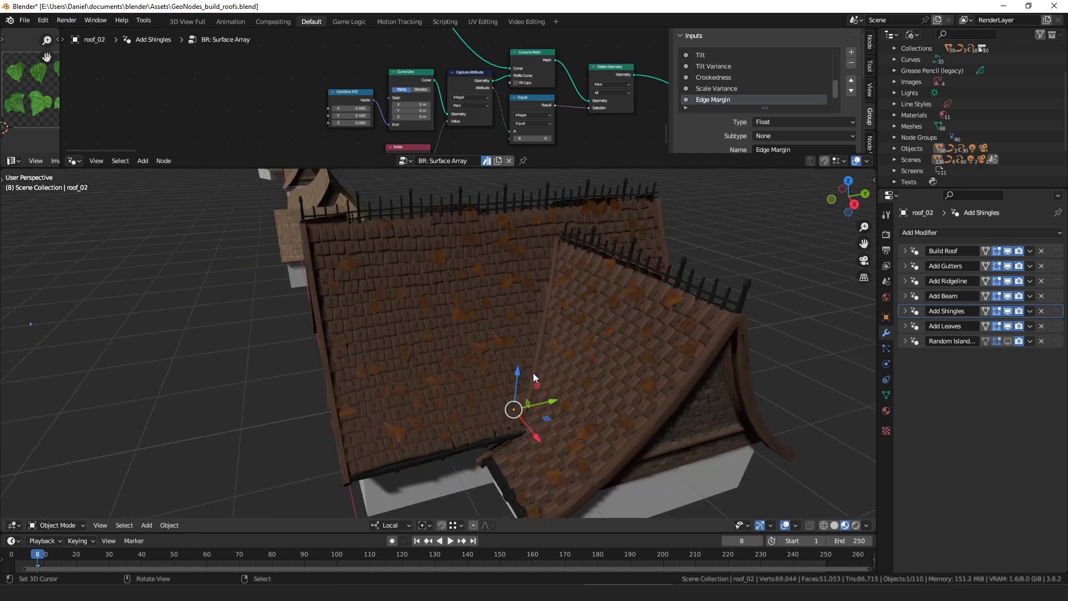
pyautogui.scroll(6, 501, 350)
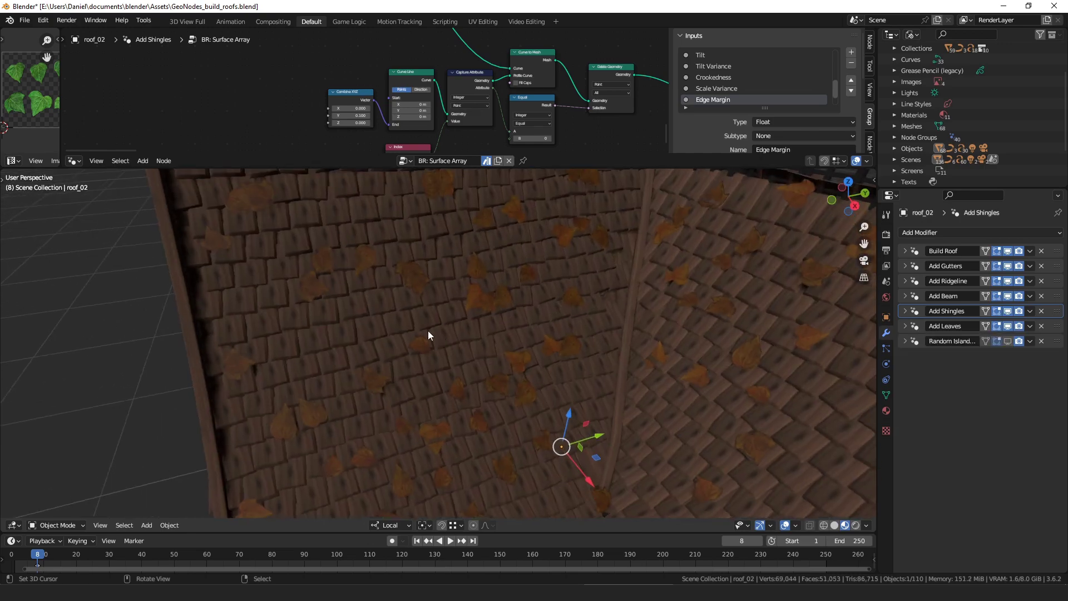
pyautogui.scroll(3, 389, 328)
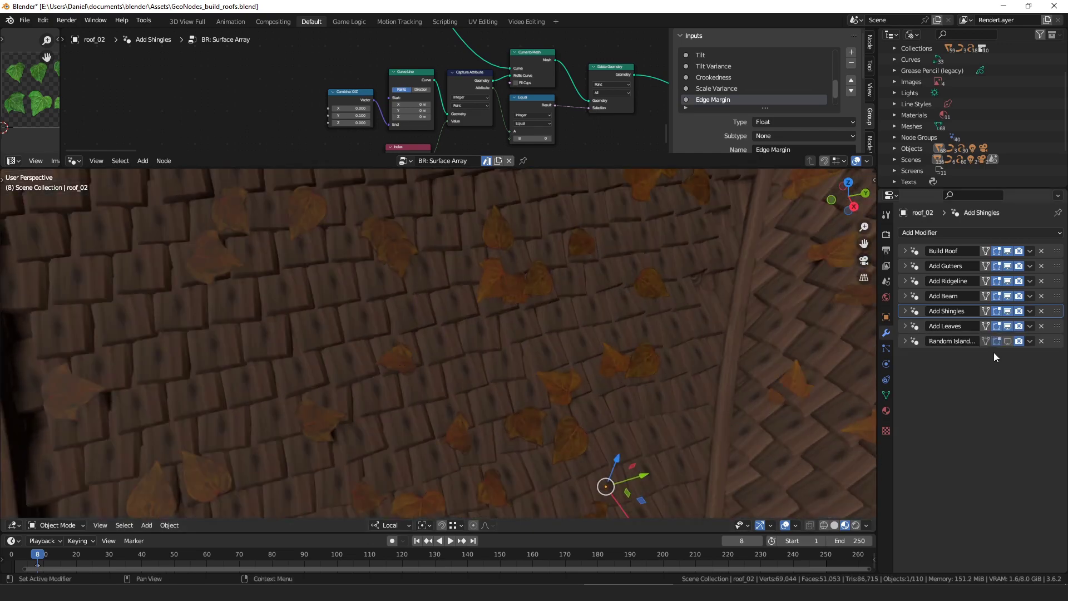
pyautogui.click(910, 341)
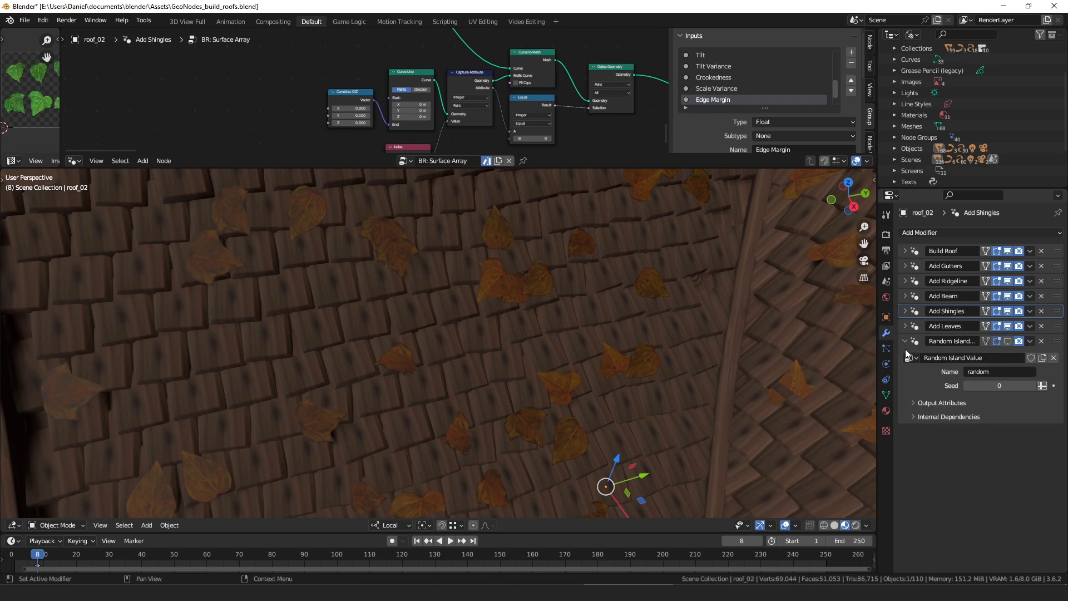
pyautogui.click(1007, 341)
pyautogui.moveTo(640, 334); pyautogui.dragTo(593, 341, button='middle')
pyautogui.scroll(-6, 539, 362)
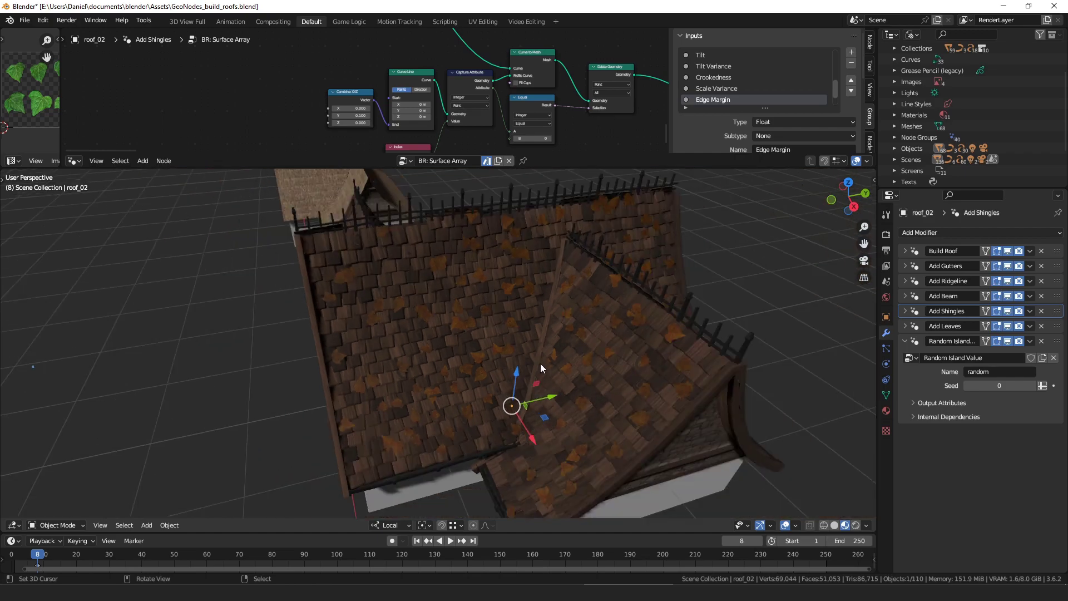
pyautogui.click(905, 341)
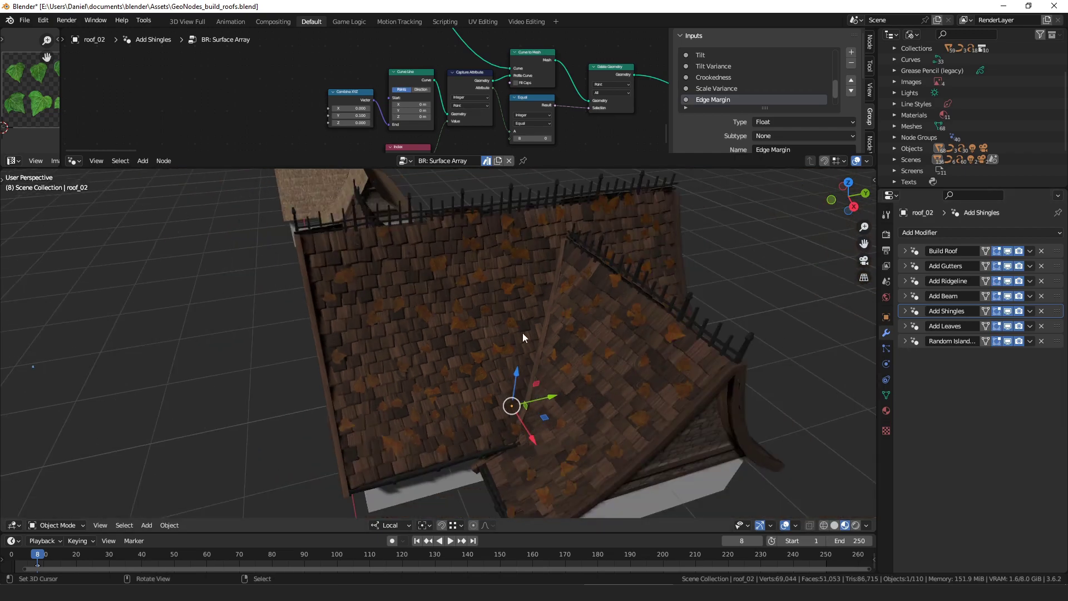
pyautogui.moveTo(552, 335); pyautogui.dragTo(361, 224, button='middle')
pyautogui.scroll(5, 501, 339)
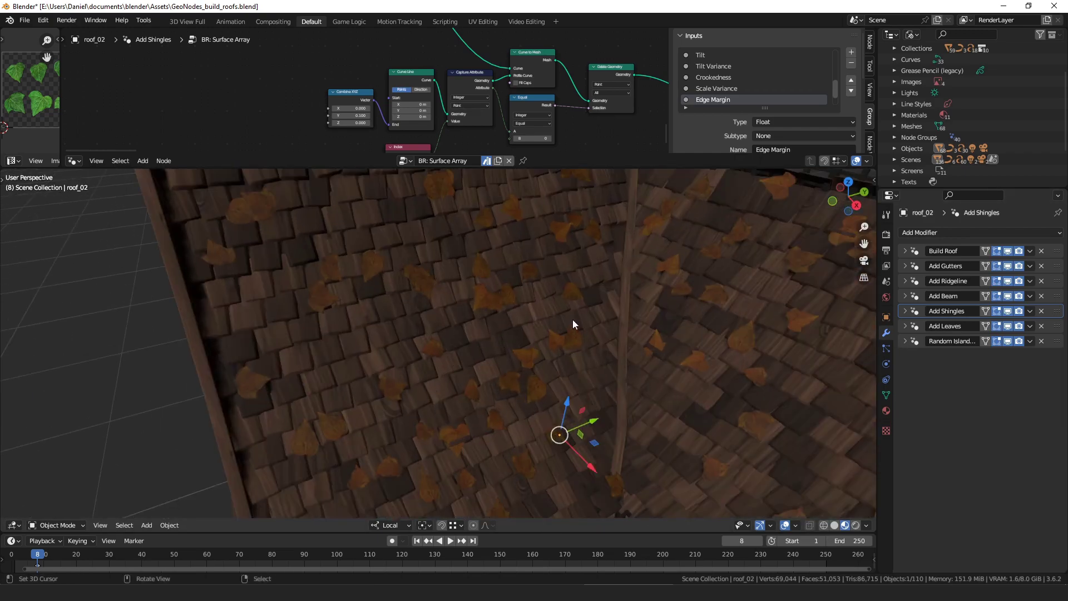
# Assign the wood_01 material to roof_02 and switch the node editor to the shader nodes.
pyautogui.click(886, 410)
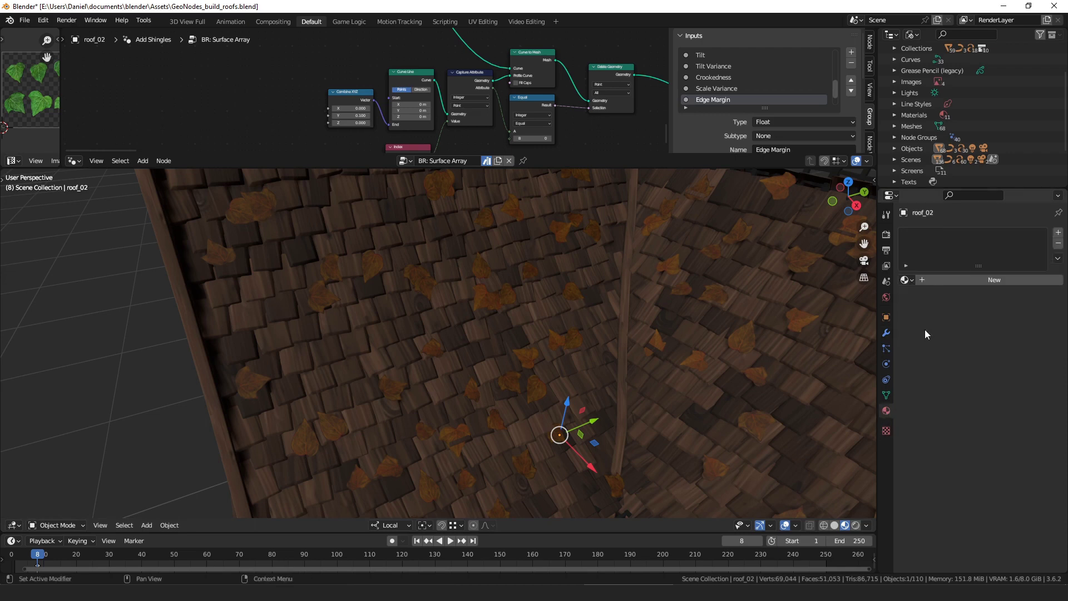
pyautogui.click(906, 279)
pyautogui.write('woo')
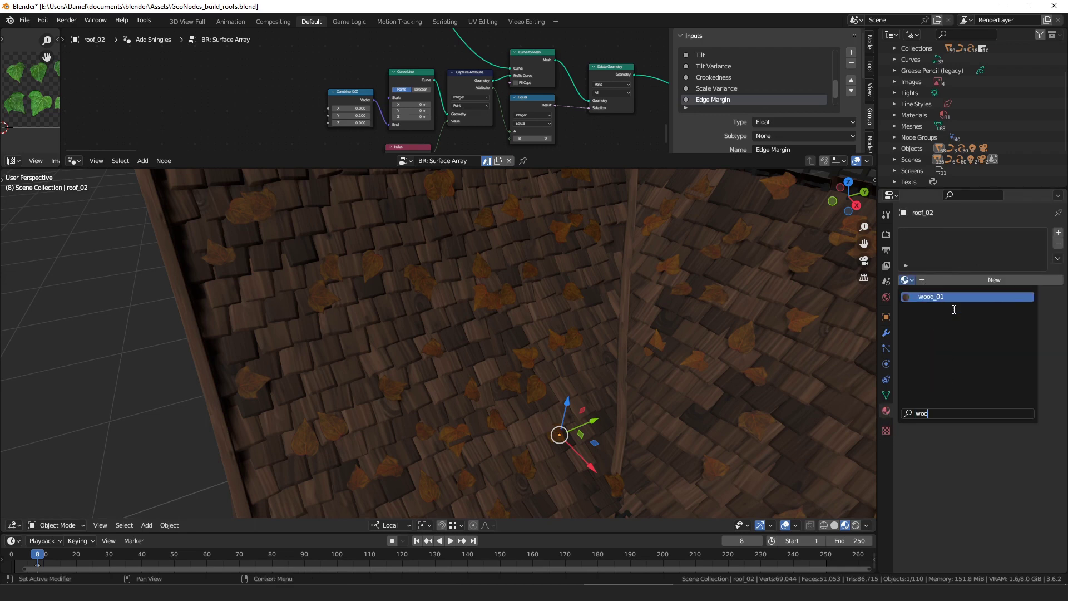
pyautogui.press('Return')
pyautogui.scroll(-3, 458, 88)
pyautogui.click(75, 160)
pyautogui.click(106, 123)
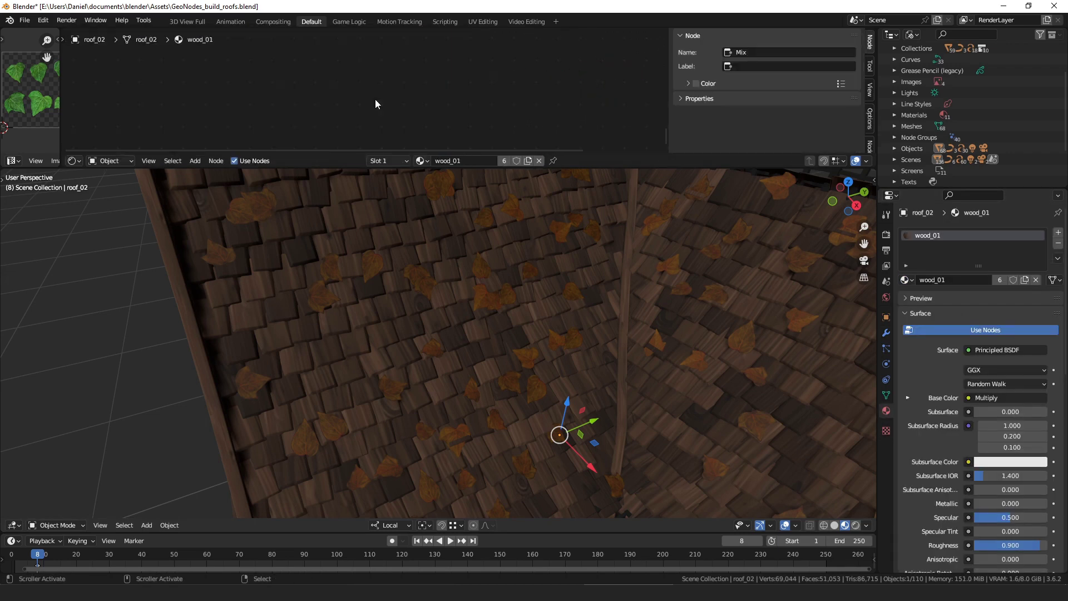
# Examine how the random Attribute nodes feed the Add and Multiply nodes in the wood_01 material.
pyautogui.press('Home')
pyautogui.scroll(8, 347, 71)
pyautogui.moveTo(215, 60); pyautogui.dragTo(348, 94, button='middle')
pyautogui.scroll(5, 348, 94)
pyautogui.scroll(2, 348, 92)
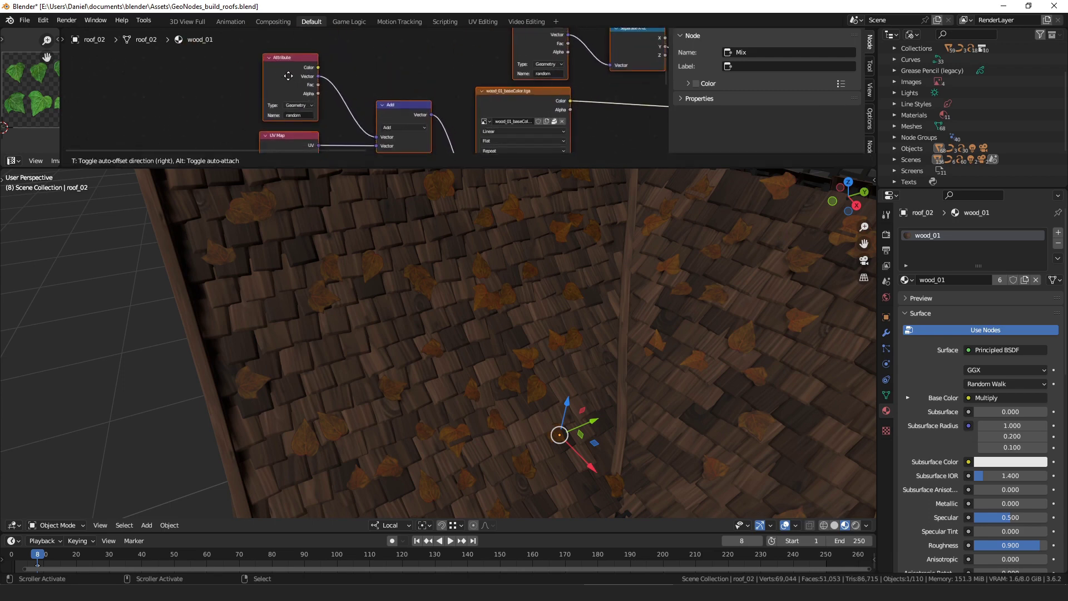
pyautogui.moveTo(409, 84); pyautogui.dragTo(404, 81)
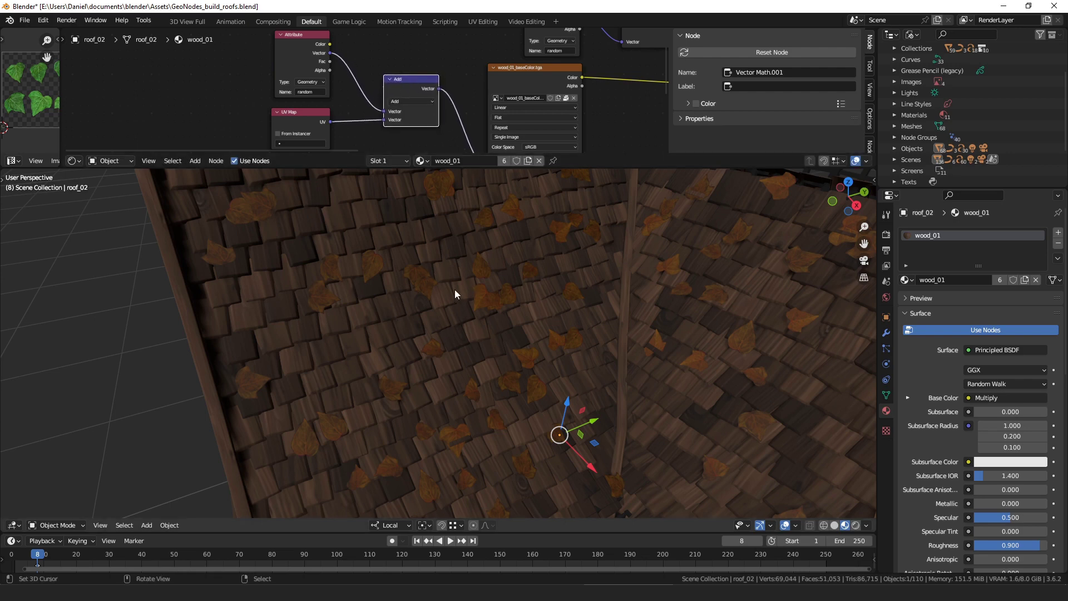
pyautogui.moveTo(543, 75); pyautogui.dragTo(394, 141, button='middle')
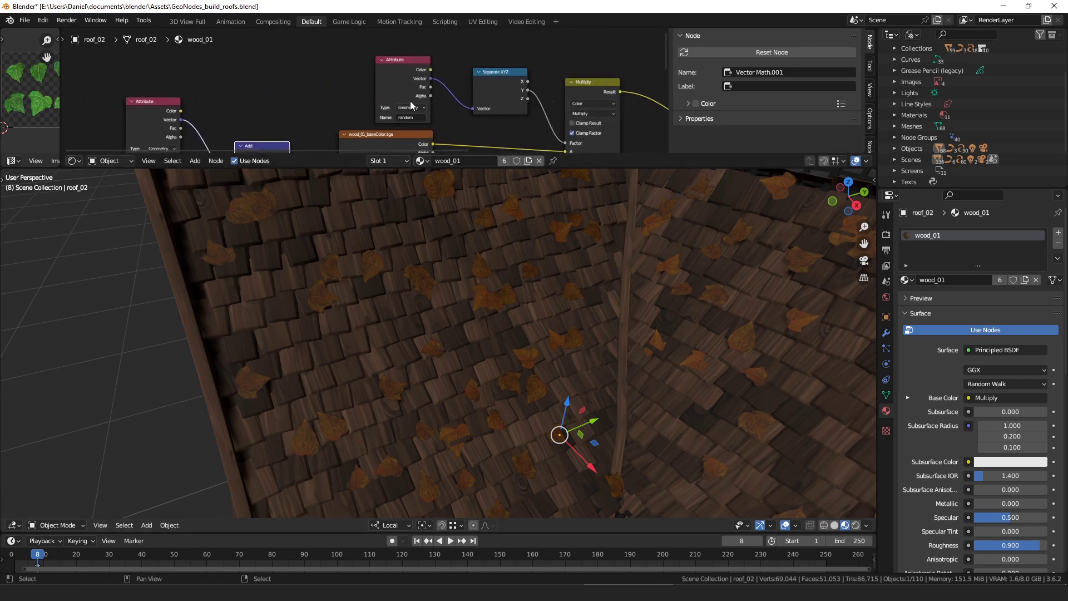
pyautogui.click(399, 82)
pyautogui.moveTo(566, 89); pyautogui.dragTo(517, 72, button='middle')
pyautogui.moveTo(569, 117); pyautogui.dragTo(558, 109)
pyautogui.moveTo(557, 109); pyautogui.dragTo(504, 84, button='middle')
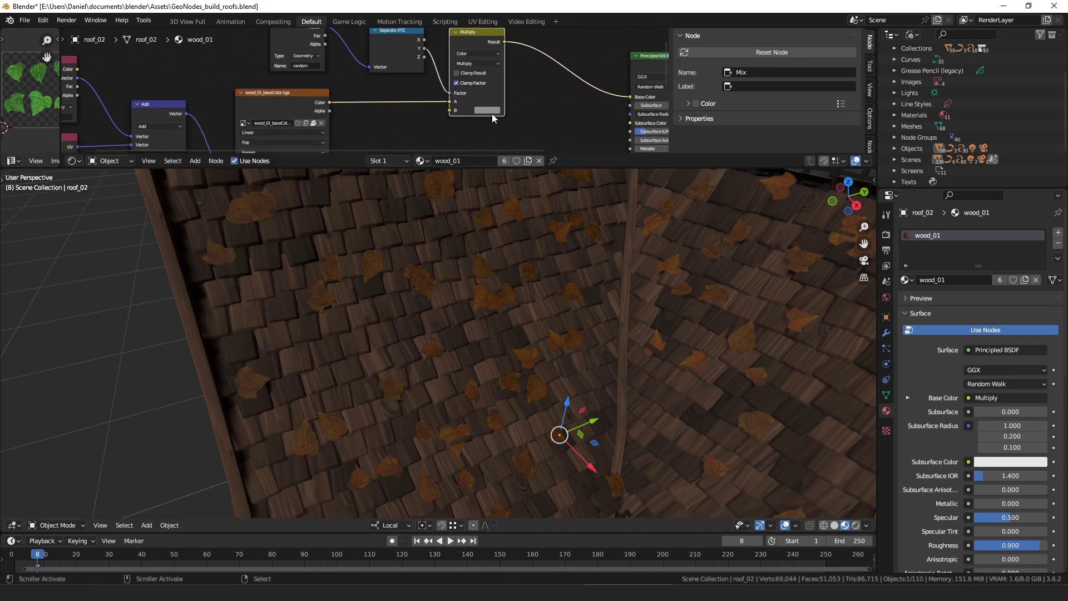
pyautogui.click(488, 110)
pyautogui.moveTo(542, 158); pyautogui.dragTo(542, 160)
# Select roof_05, enter Edit Mode, and move a single face 4.6725 m along the local Y axis.
pyautogui.scroll(-3, 529, 364)
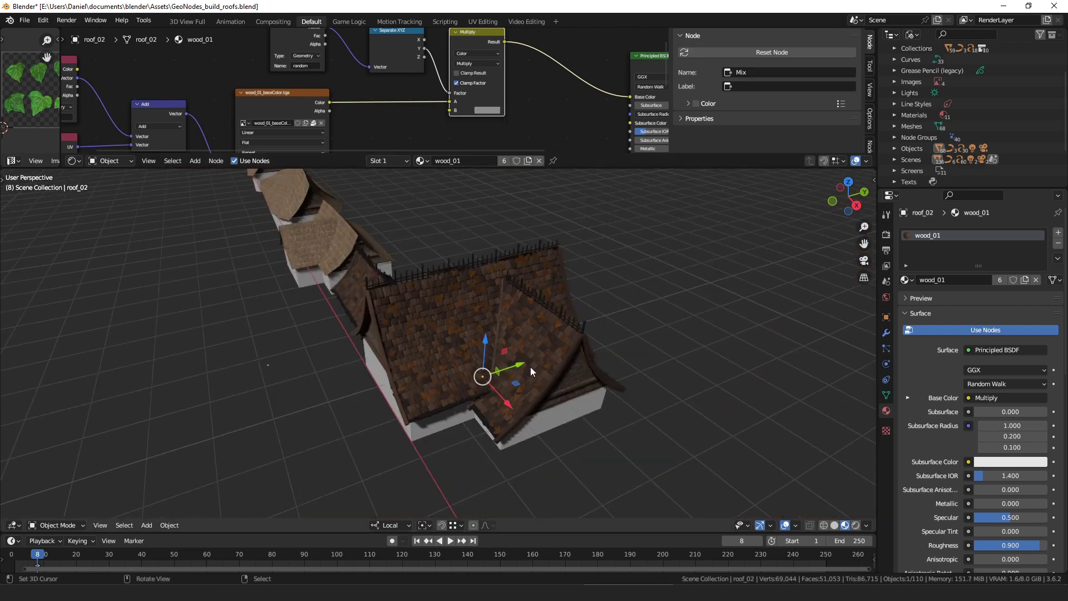
pyautogui.scroll(1, 529, 366)
pyautogui.moveTo(615, 351); pyautogui.dragTo(596, 330, button='middle')
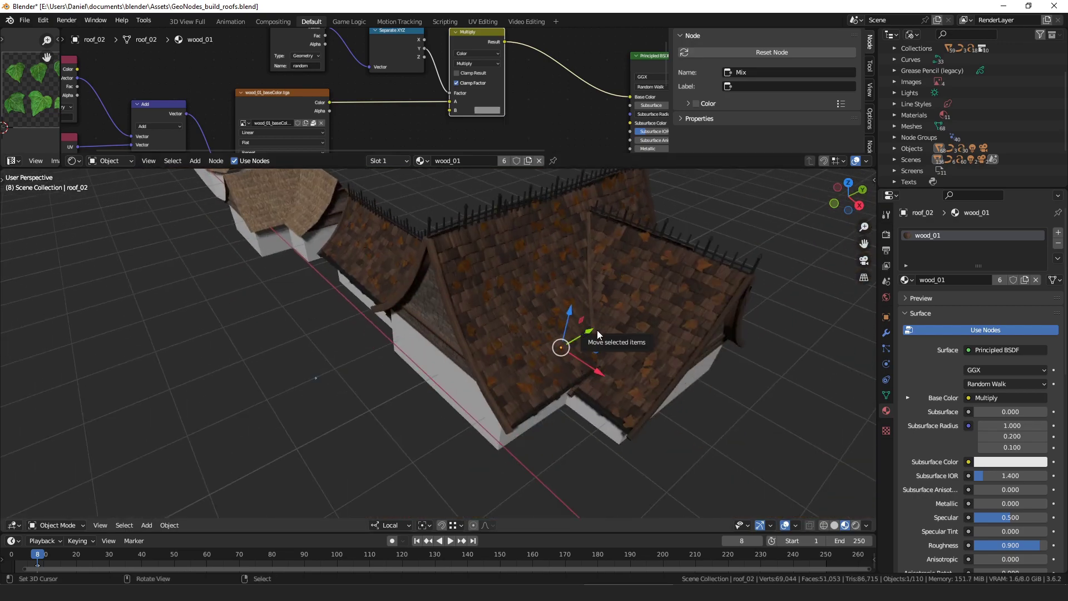
pyautogui.scroll(-5, 596, 329)
pyautogui.scroll(-1, 583, 317)
pyautogui.click(270, 235)
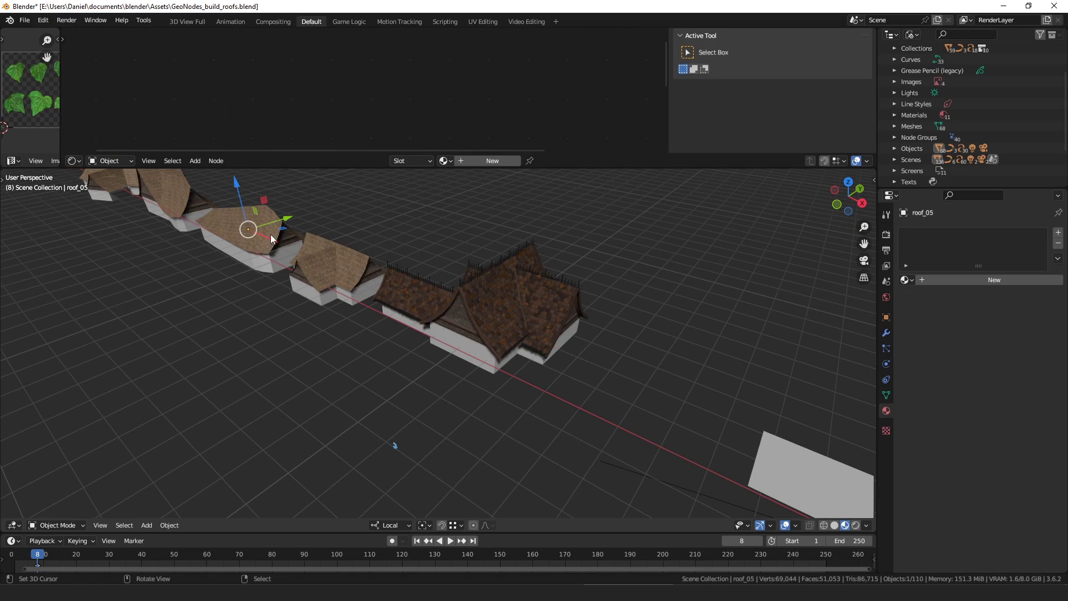
pyautogui.press('KP_Decimal')
pyautogui.scroll(3, 329, 285)
pyautogui.moveTo(356, 317); pyautogui.dragTo(417, 348, button='middle')
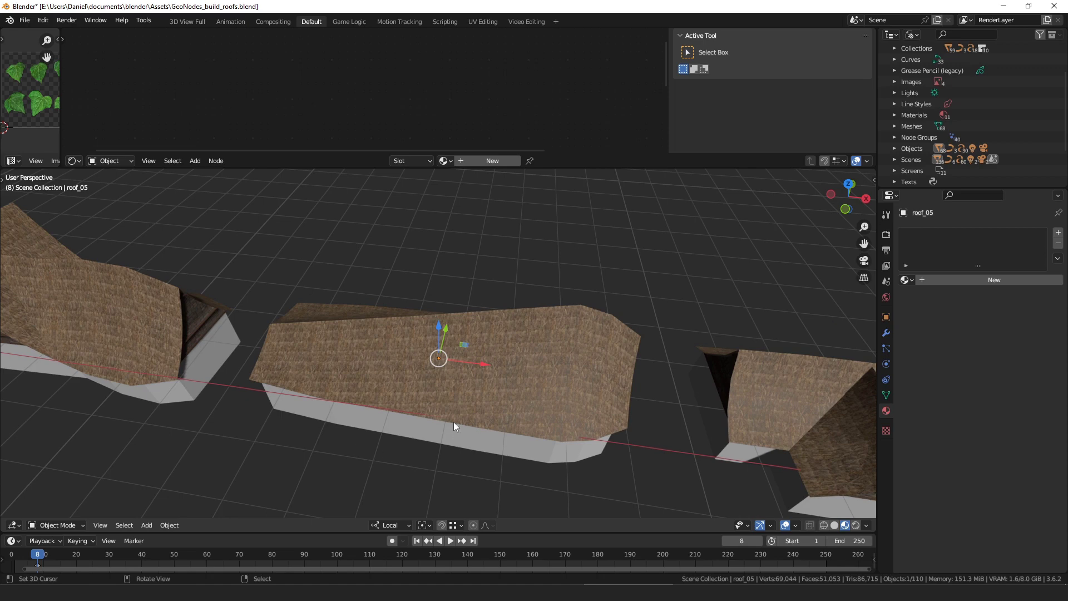
pyautogui.hotkey('ctrl', 'Tab')
pyautogui.click(424, 345)
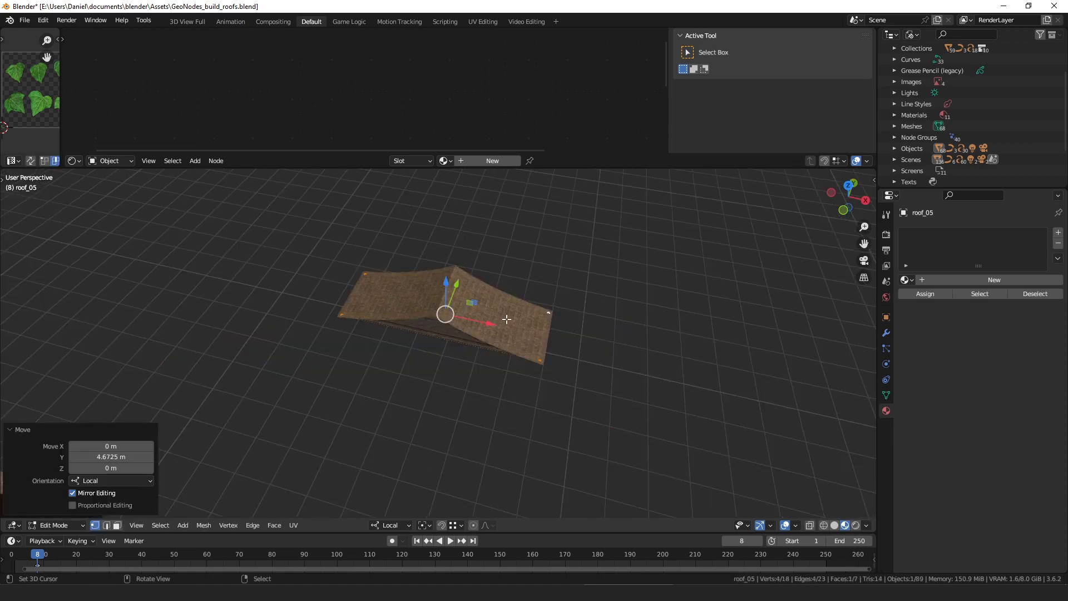
# Select the two vertices of the moved face's right short edge and assign them to the height vertex group with weight 1.000.
pyautogui.keyDown('shift'); pyautogui.moveTo(468, 328); pyautogui.dragTo(469, 376, button='middle'); pyautogui.keyUp('shift')
pyautogui.scroll(3, 469, 376)
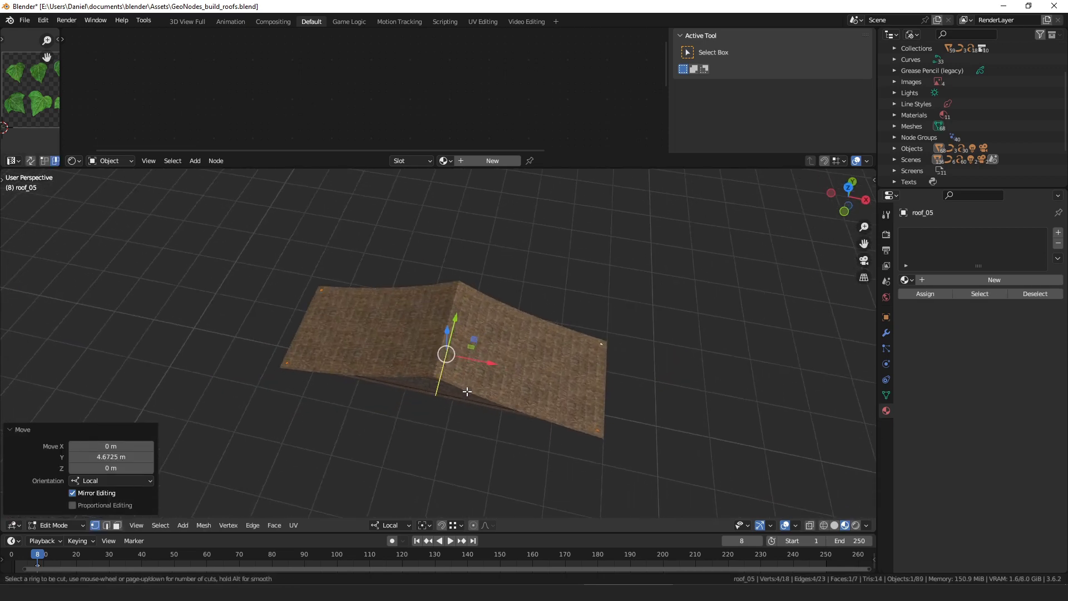
pyautogui.click(315, 312)
pyautogui.click(602, 343)
pyautogui.keyDown('shift'); pyautogui.click(598, 430); pyautogui.keyUp('shift')
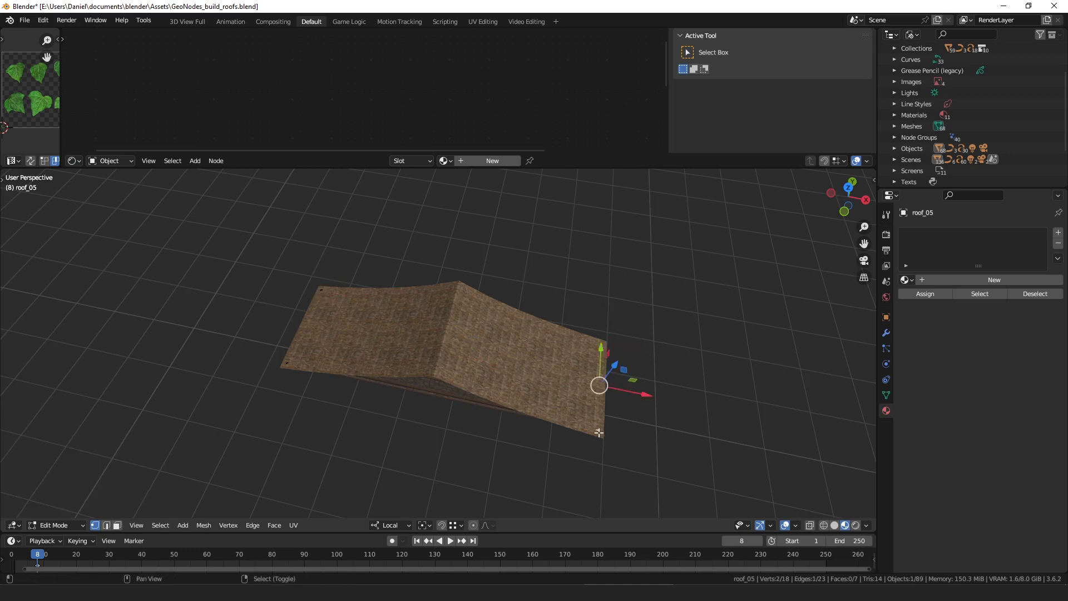
pyautogui.click(886, 395)
pyautogui.click(940, 283)
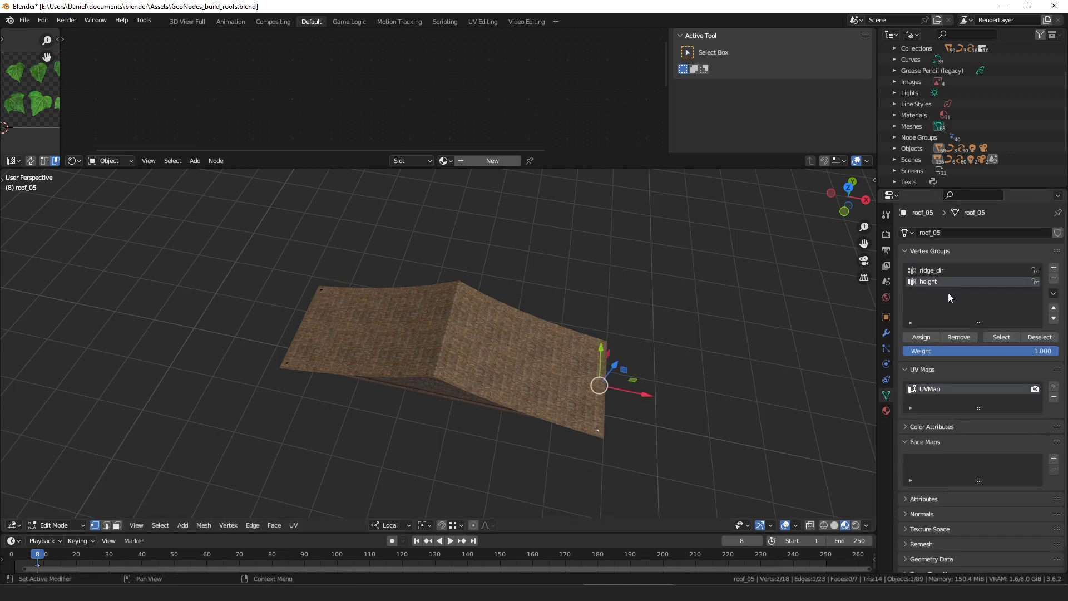
pyautogui.click(927, 339)
# Assign the two vertices at the opposite short edge of the face to the height group with weight 0.1.
pyautogui.click(321, 290)
pyautogui.keyDown('shift'); pyautogui.click(287, 364); pyautogui.keyUp('shift')
pyautogui.click(985, 351)
pyautogui.write('0.1')
pyautogui.press('Return')
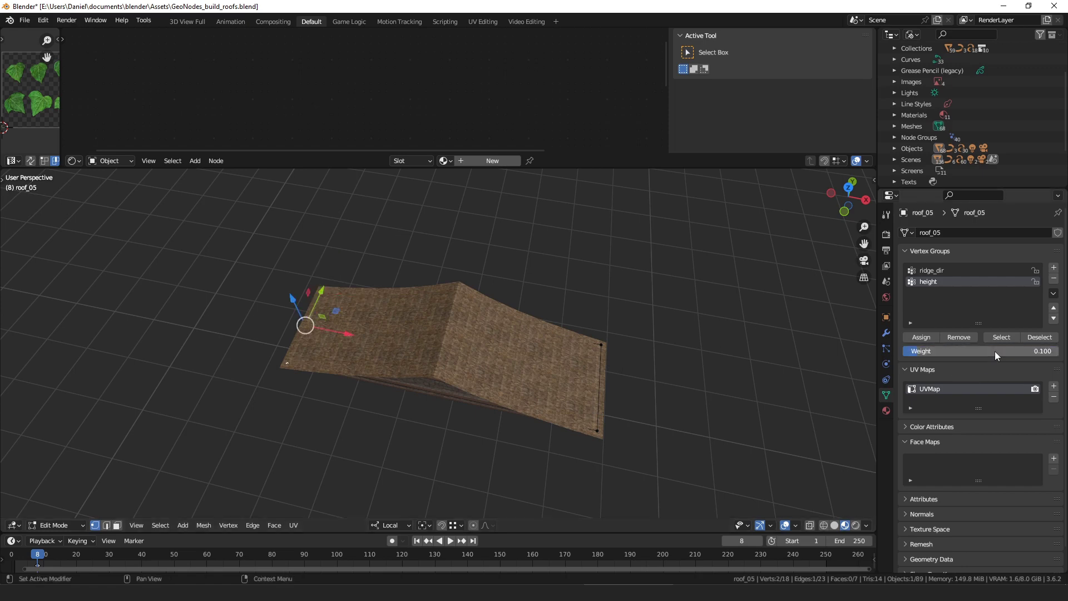
pyautogui.click(926, 340)
# Select the whole linked face and assign its vertices to the ridge_dir vertex group with weight 0.1.
pyautogui.moveTo(487, 323)
pyautogui.mouseDown(button='middle')
pyautogui.moveTo(486, 298)
pyautogui.moveTo(480, 304)
pyautogui.mouseUp(button='middle')
pyautogui.scroll(-2, 480, 304)
pyautogui.hotkey('ctrl', 'r')
pyautogui.press('Escape')
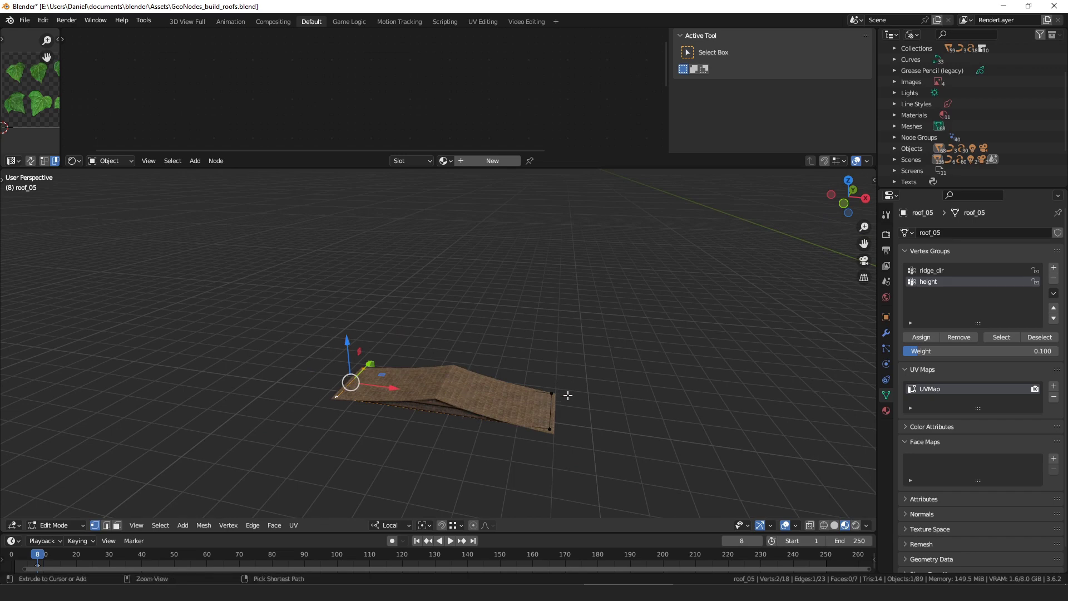
pyautogui.hotkey('ctrl', 'l')
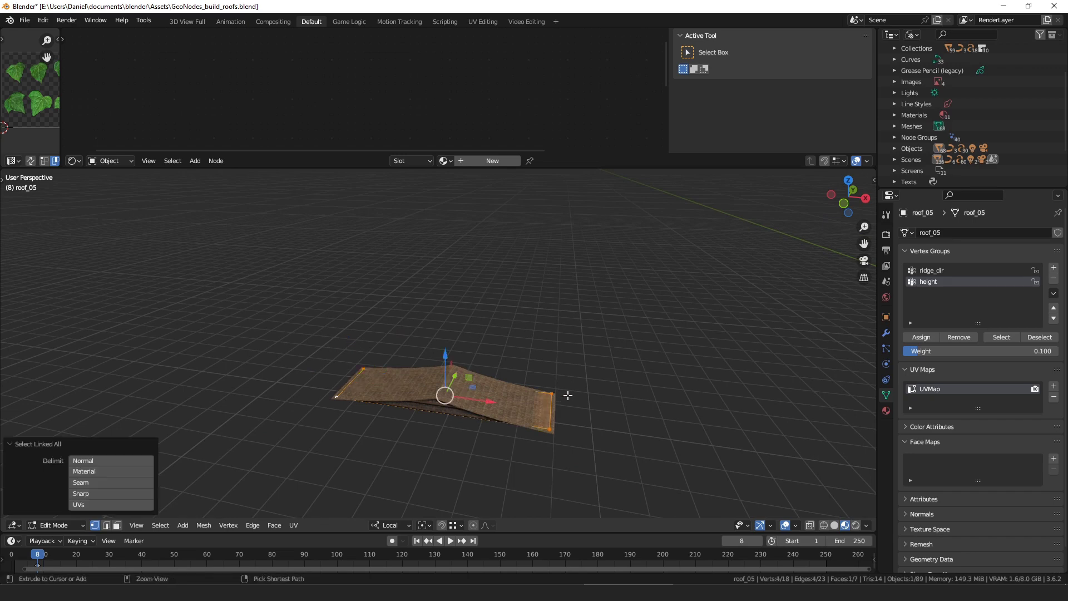
pyautogui.click(954, 270)
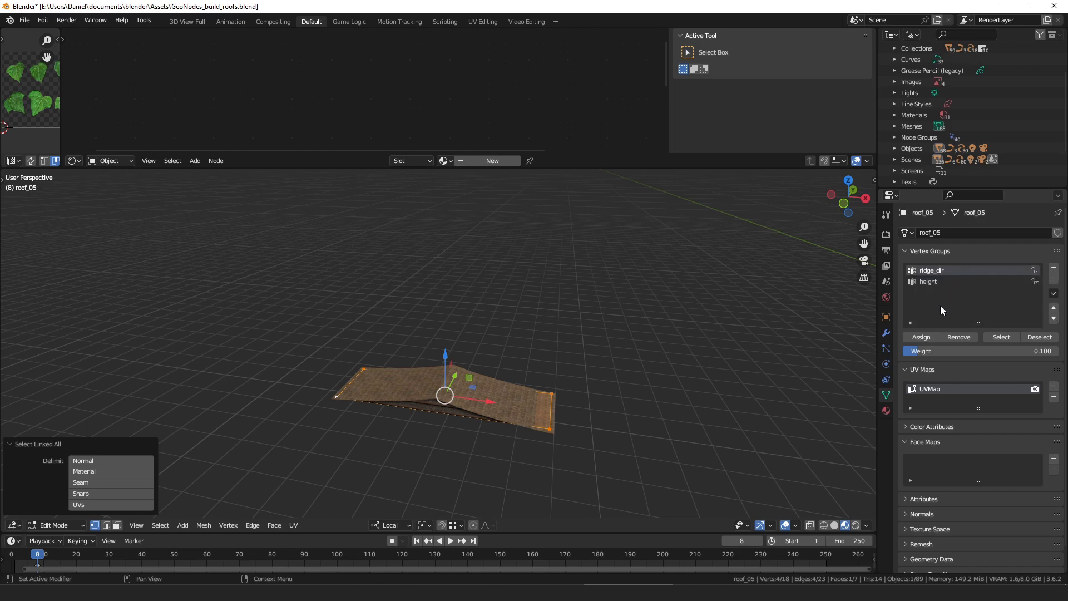
pyautogui.click(937, 338)
# Add seven evenly spaced loop cuts across the length of the roof face.
pyautogui.moveTo(527, 347); pyautogui.dragTo(516, 381, button='middle')
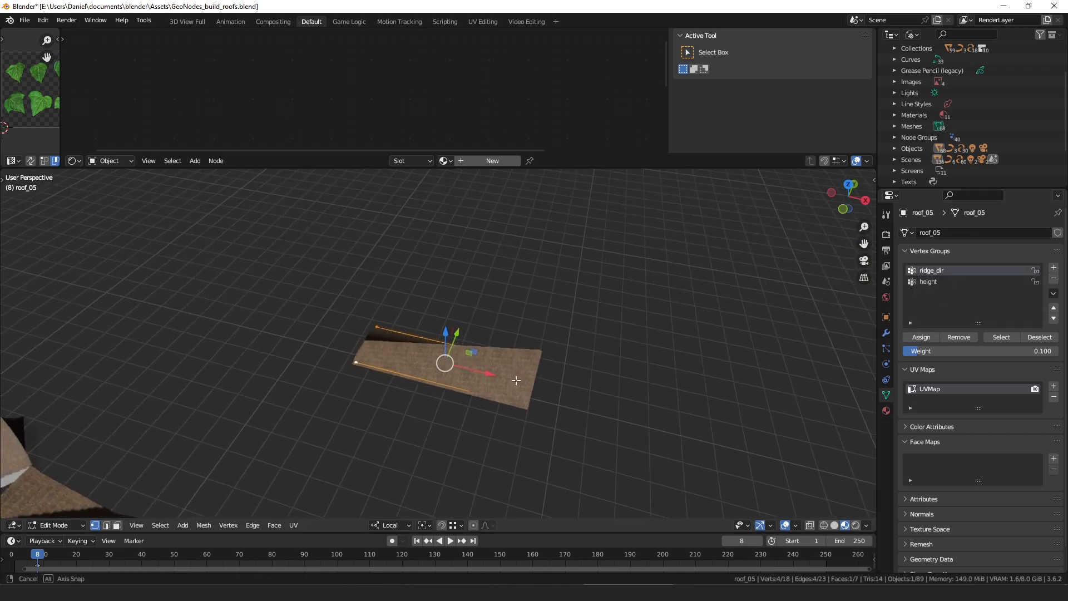
pyautogui.hotkey('ctrl', 'r')
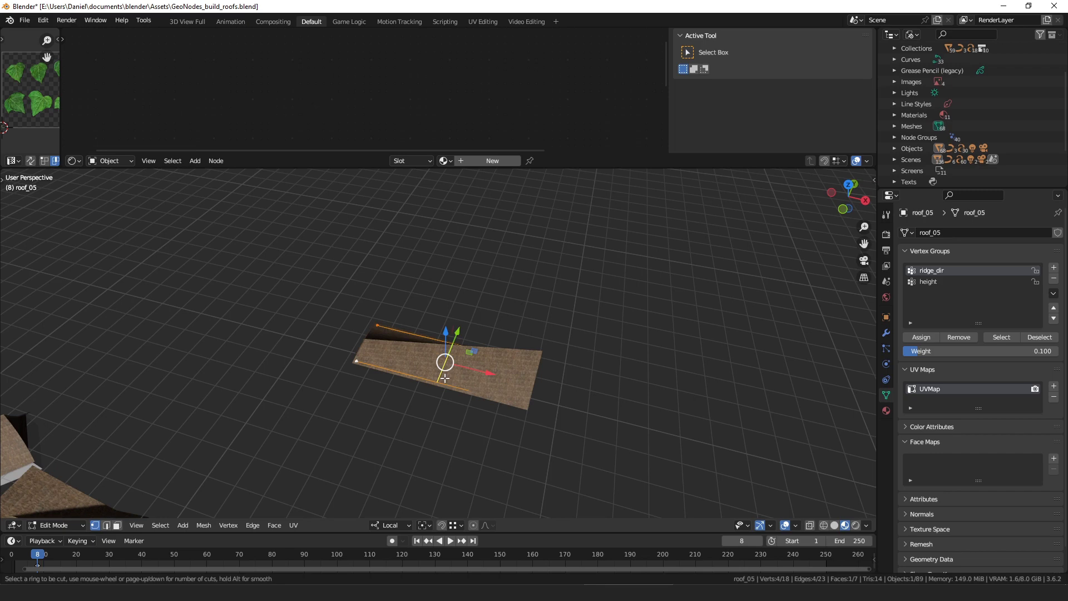
pyautogui.scroll(6, 445, 378)
pyautogui.click(445, 378)
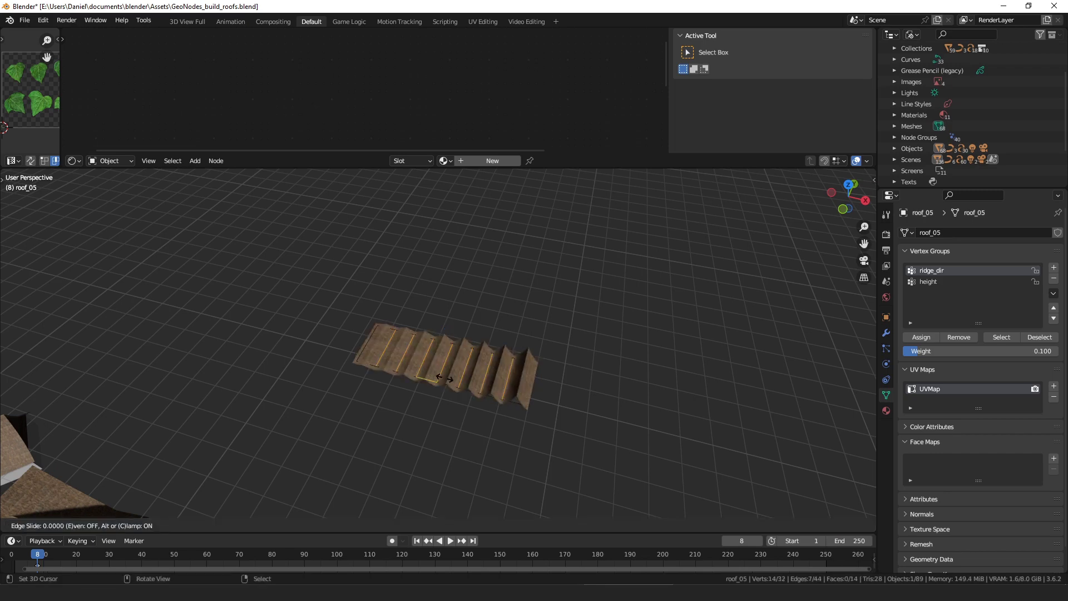
pyautogui.rightClick(536, 361)
# Select all vertices of roof_05 and remove them from the ridge_dir vertex group.
pyautogui.press('a')
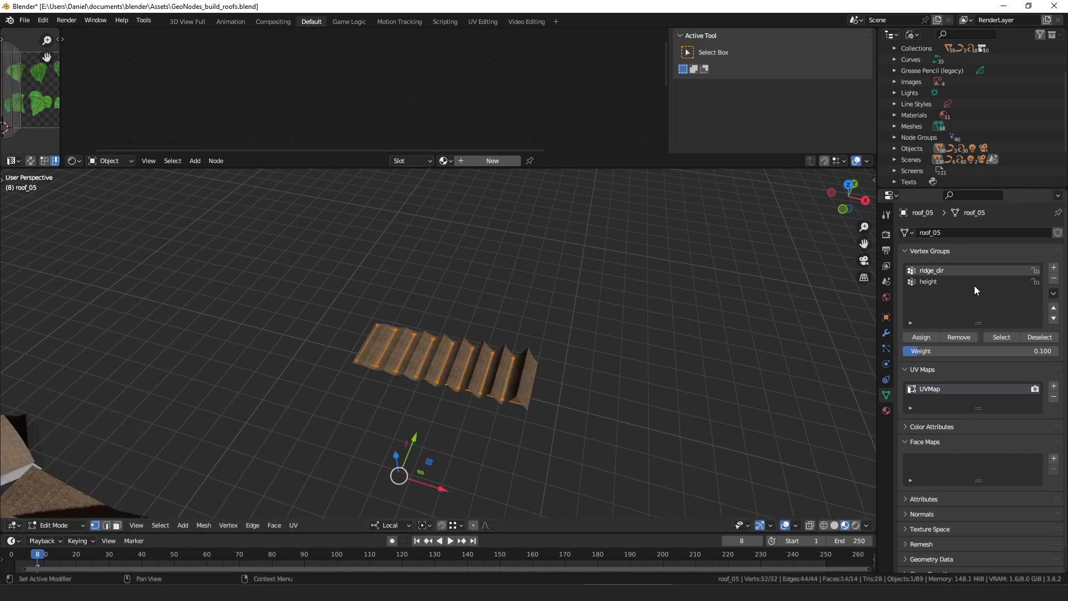
pyautogui.click(972, 283)
pyautogui.click(962, 339)
pyautogui.hotkey('ctrl', 'z')
pyautogui.click(939, 271)
pyautogui.click(960, 340)
# Try assigning the edge at the roof's high end to the ridge_dir group with weight 0.752.
pyautogui.moveTo(555, 350); pyautogui.dragTo(401, 195, button='middle')
pyautogui.keyDown('alt'); pyautogui.click(503, 370); pyautogui.keyUp('alt')
pyautogui.moveTo(504, 368); pyautogui.dragTo(533, 345, button='middle')
pyautogui.moveTo(468, 310); pyautogui.dragTo(547, 367, button='middle')
pyautogui.moveTo(947, 351); pyautogui.dragTo(1019, 351)
pyautogui.click(934, 338)
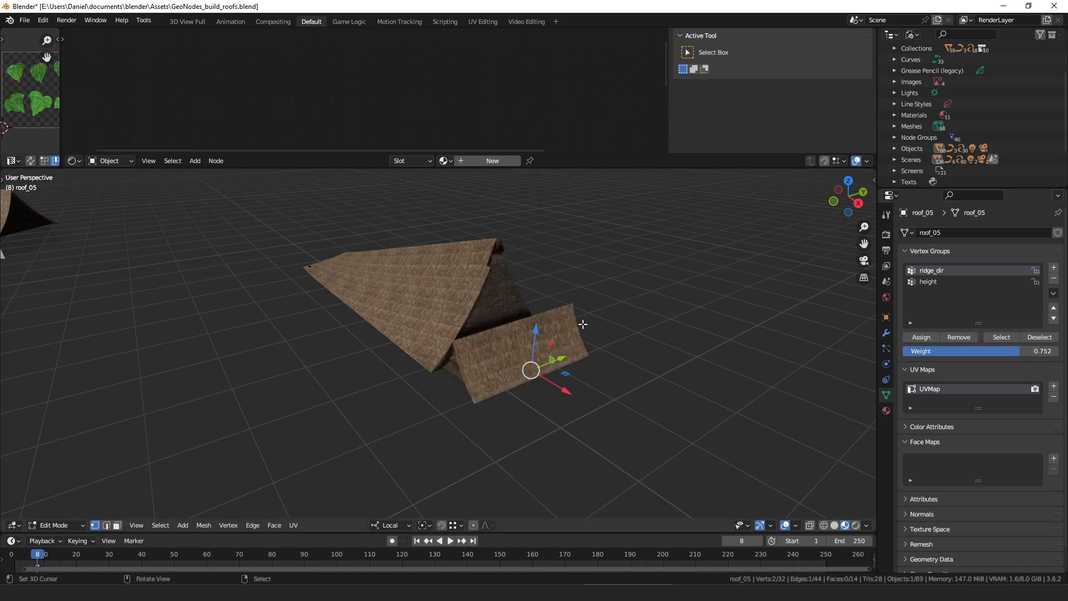
# Assign the selected end edge to the height vertex group, first with weight 0.752 and finally 0.838.
pyautogui.click(939, 281)
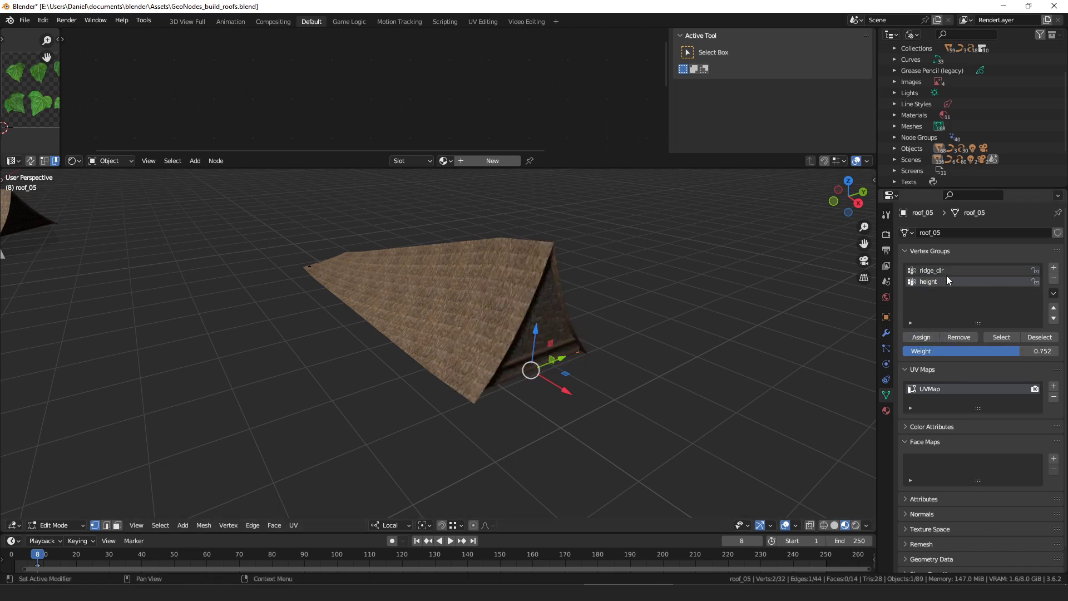
pyautogui.click(918, 338)
pyautogui.moveTo(578, 300); pyautogui.dragTo(537, 278, button='middle')
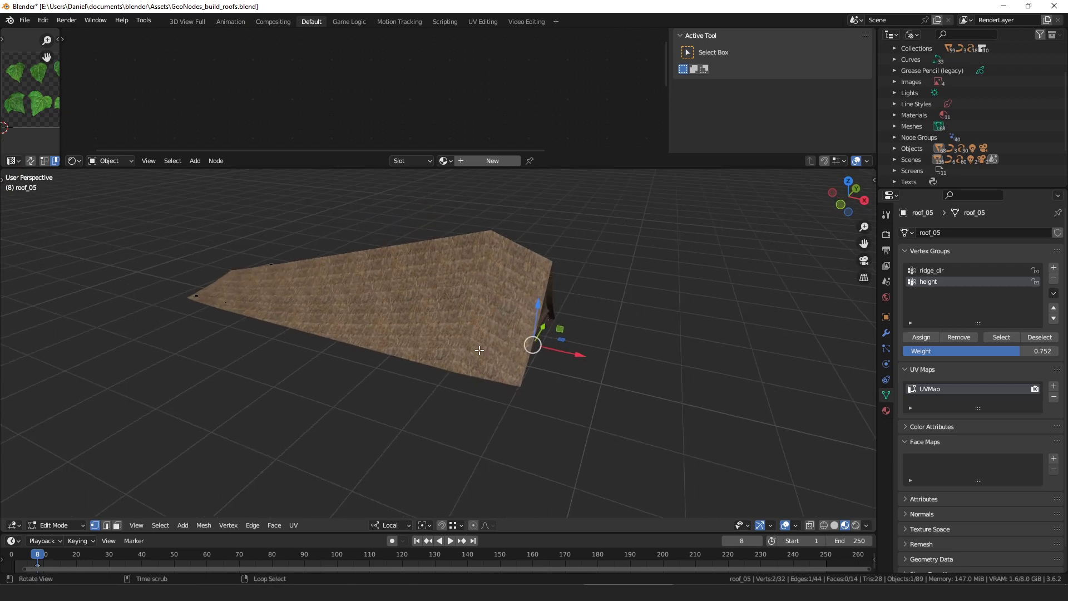
pyautogui.moveTo(1010, 342); pyautogui.dragTo(1023, 343)
pyautogui.click(923, 339)
# Widen the edge at the roof's high end and scale the next cross edge by about 1.18.
pyautogui.moveTo(623, 267); pyautogui.dragTo(557, 345, button='middle')
pyautogui.press('s')
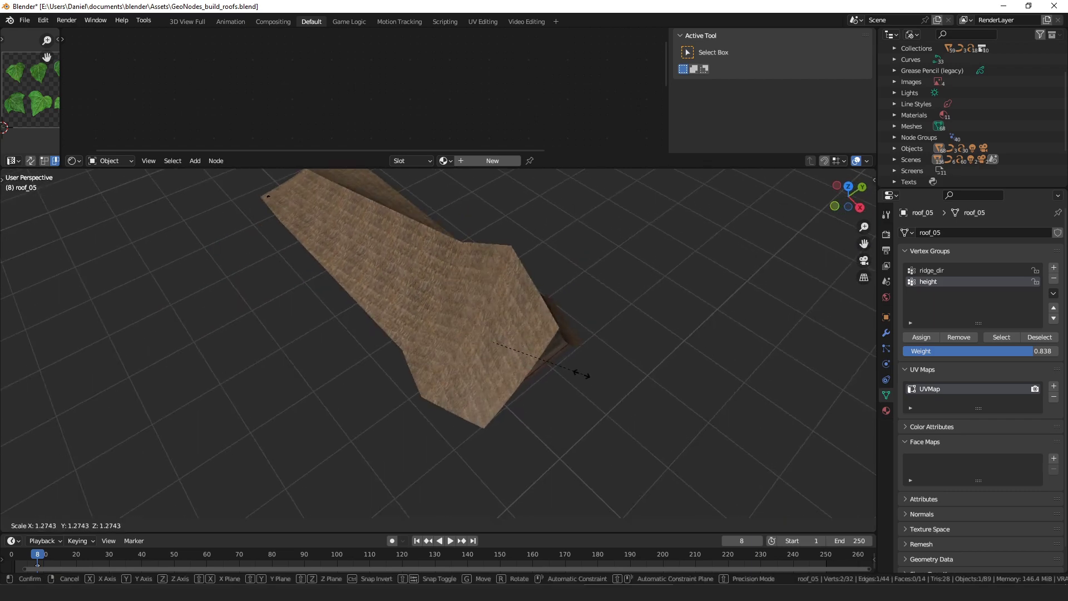
pyautogui.click(572, 370)
pyautogui.hotkey('alt', 'a')
pyautogui.keyDown('alt'); pyautogui.rightClick(425, 333); pyautogui.keyUp('alt')
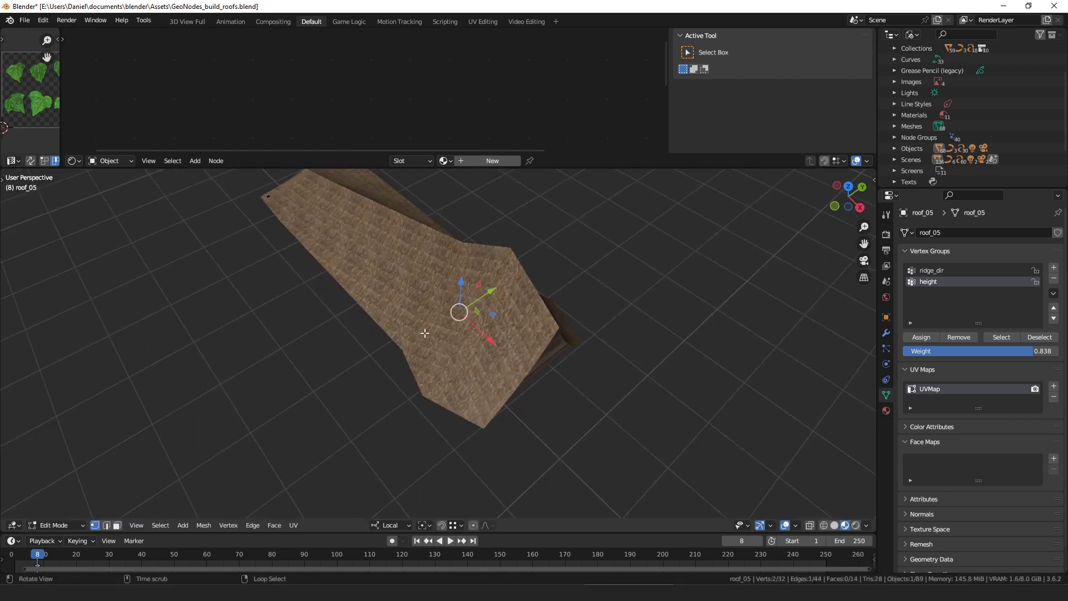
pyautogui.moveTo(439, 352); pyautogui.dragTo(492, 345, button='middle')
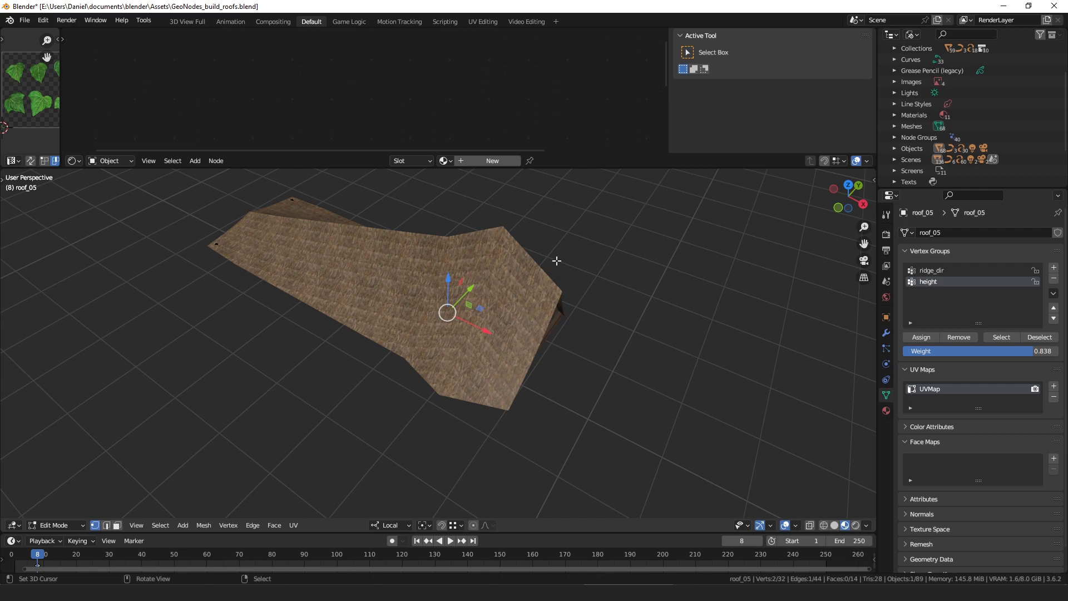
pyautogui.press('s')
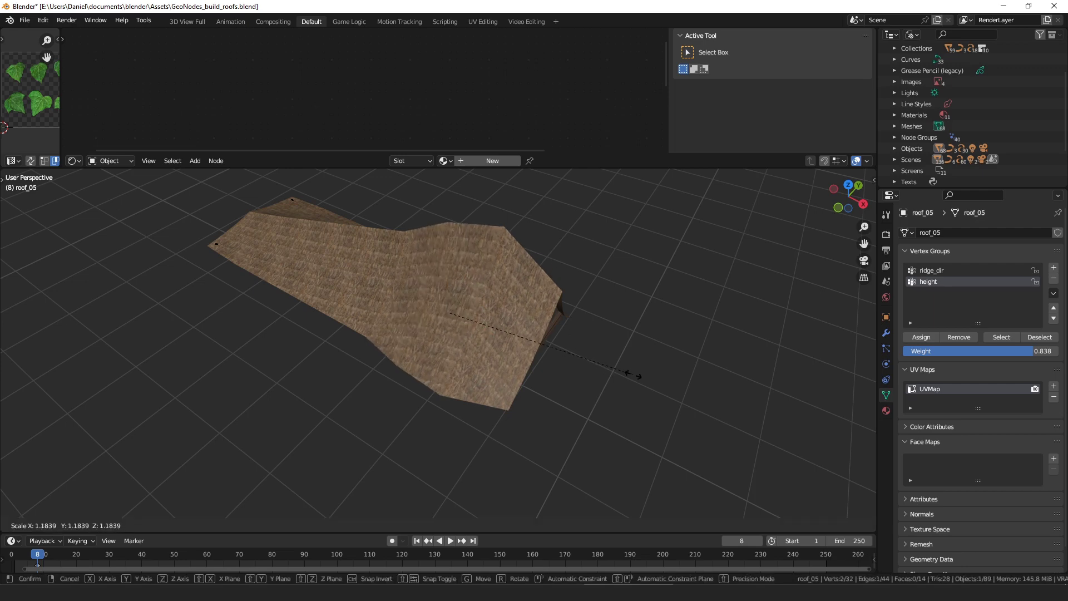
pyautogui.click(633, 375)
# Scale up the following cross edges one by one toward the roof's low end to smooth the outline's taper.
pyautogui.rightClick(375, 314)
pyautogui.press('s')
pyautogui.rightClick(562, 363)
pyautogui.keyDown('alt'); pyautogui.rightClick(377, 311); pyautogui.keyUp('alt')
pyautogui.press('s')
pyautogui.click(483, 329)
pyautogui.keyDown('alt'); pyautogui.rightClick(344, 290); pyautogui.keyUp('alt')
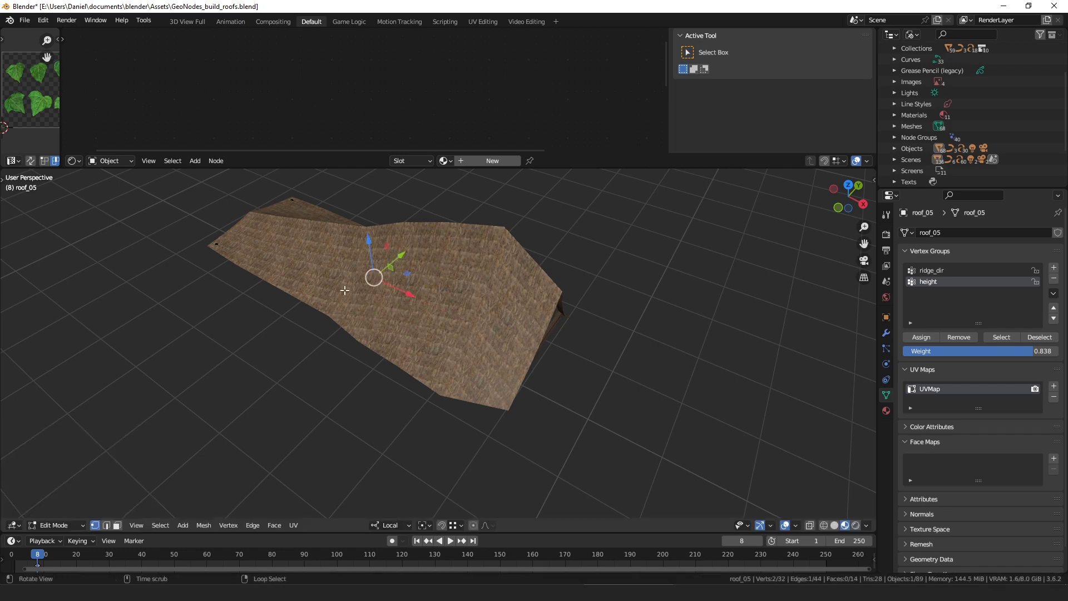
pyautogui.press('s')
pyautogui.click(476, 320)
# Duplicate a single face beside the roof's long side as a wing and scale it by 2.434 along local X.
pyautogui.moveTo(411, 324); pyautogui.dragTo(452, 292, button='middle')
pyautogui.keyDown('shift'); pyautogui.moveTo(452, 293); pyautogui.dragTo(432, 360, button='middle'); pyautogui.keyUp('shift')
pyautogui.hotkey('ctrl', 'z')
pyautogui.press('3')
pyautogui.rightClick(518, 384)
pyautogui.keyDown('shift'); pyautogui.moveTo(517, 384); pyautogui.dragTo(464, 303, button='middle'); pyautogui.keyUp('shift')
pyautogui.hotkey('shift', 'd')
pyautogui.rightClick(495, 301)
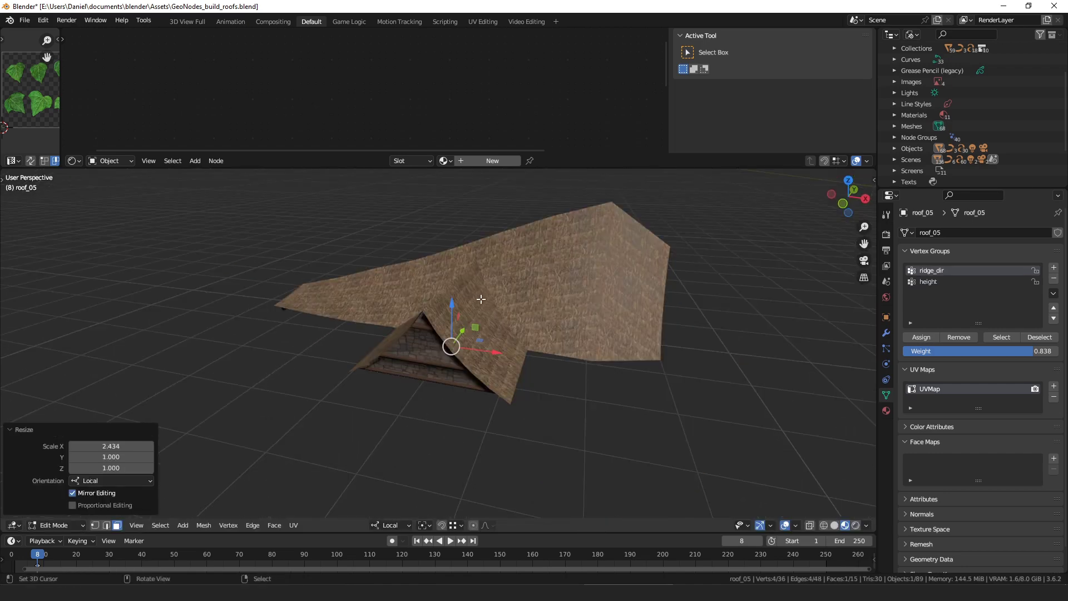
# Rotate the duplicated wing face in the top view by about 18°, followed by -40.4° about Z.
pyautogui.moveTo(479, 299); pyautogui.dragTo(519, 389, button='middle')
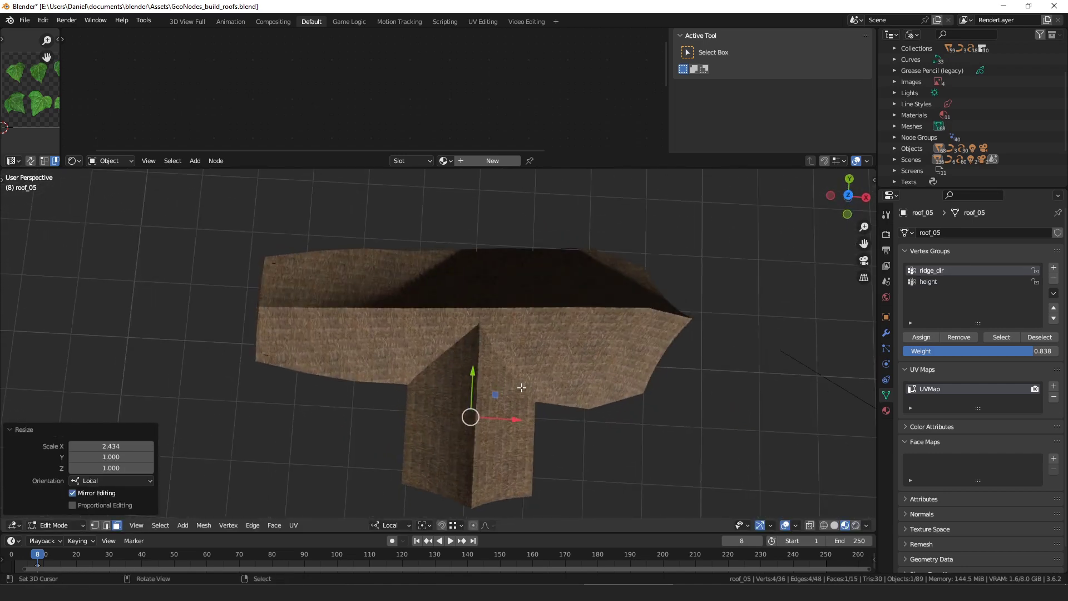
pyautogui.press('KP_7')
pyautogui.press('g')
pyautogui.press('y')
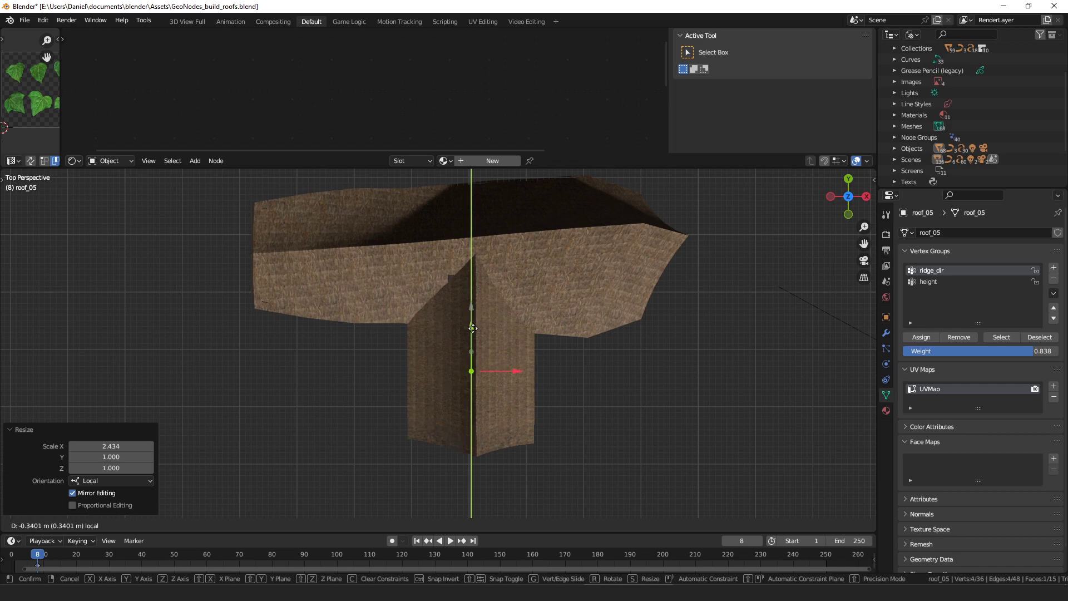
pyautogui.press('Escape')
pyautogui.press('r')
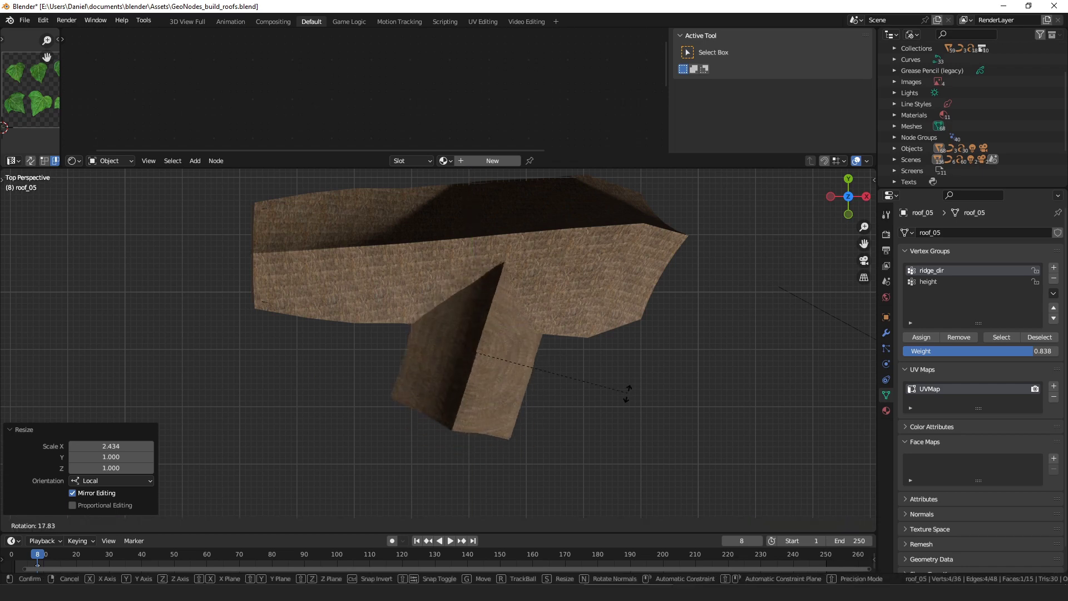
pyautogui.click(629, 394)
pyautogui.press('r')
pyautogui.click(648, 271)
# Move the wing face by 0.28142 m in X and 0.029113 m in Y, and again by -0.29113 m and -0.029113 m.
pyautogui.moveTo(613, 362); pyautogui.dragTo(569, 350, button='middle')
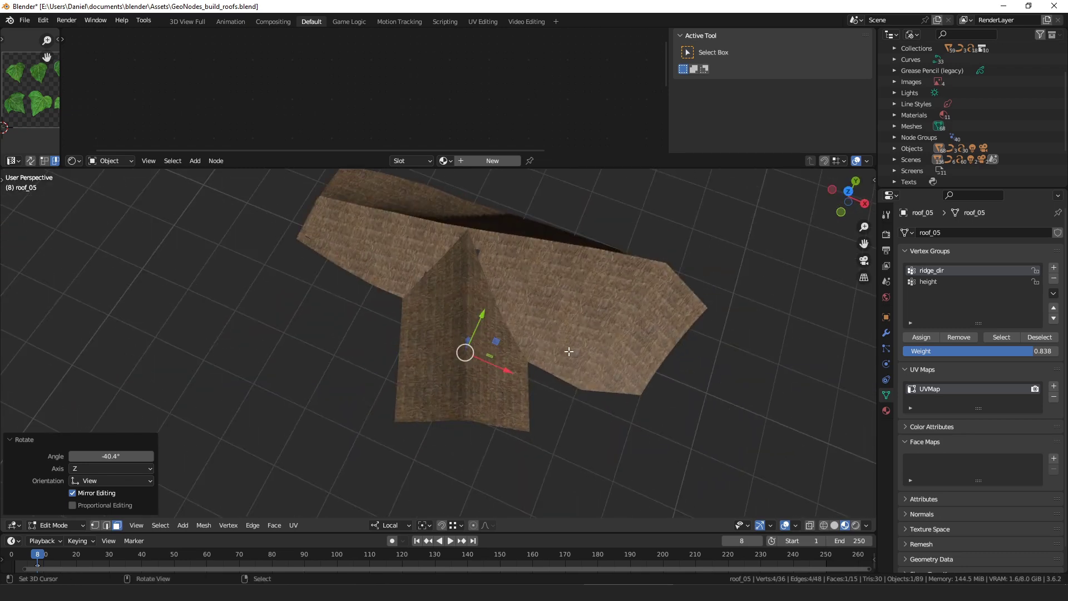
pyautogui.press('KP_7')
pyautogui.press('g')
pyautogui.click(574, 349)
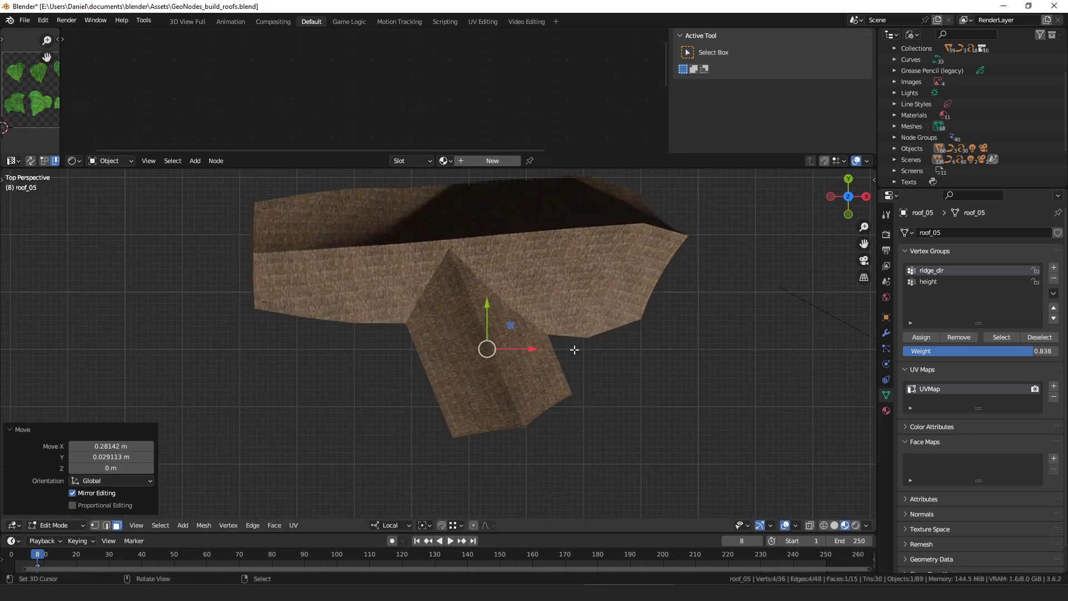
pyautogui.press('g')
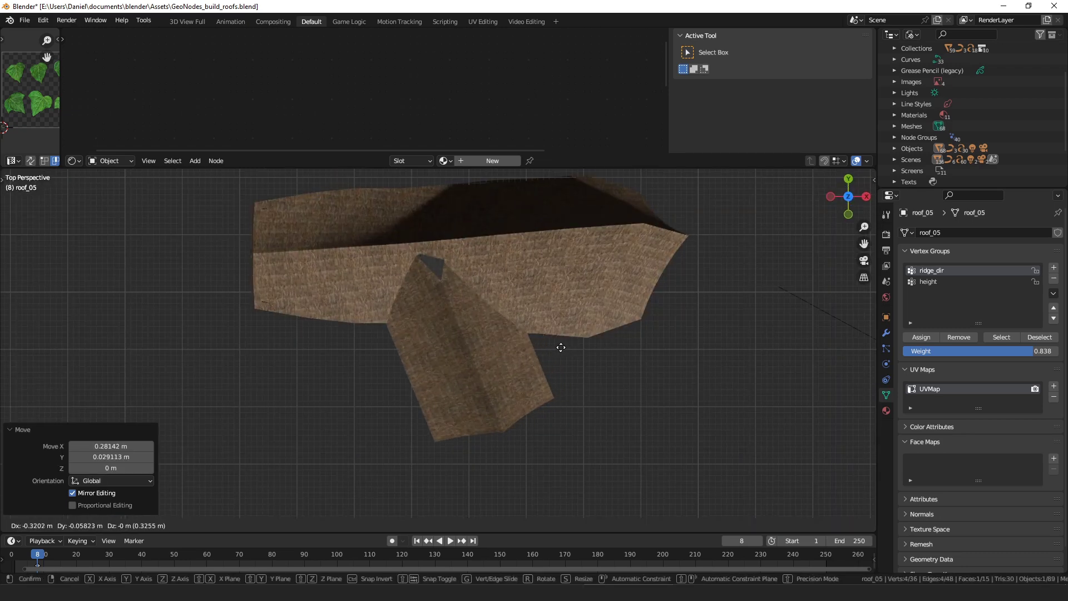
pyautogui.click(561, 348)
# Inspect the gap where the wing joins the main roof and shift the wing 0.3552 m along local X.
pyautogui.moveTo(560, 348); pyautogui.dragTo(470, 396, button='middle')
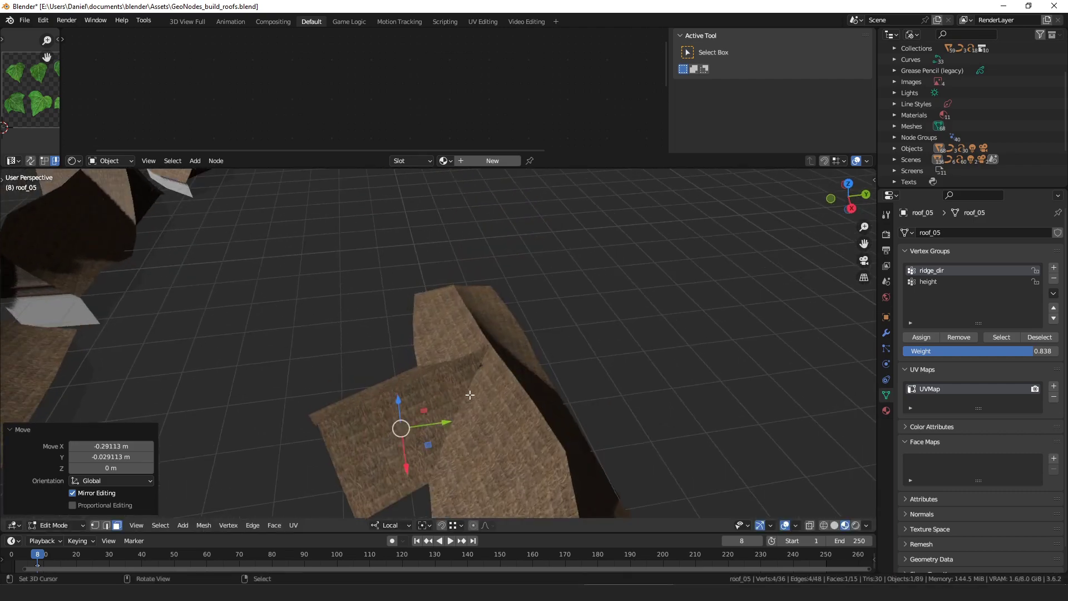
pyautogui.scroll(5, 469, 394)
pyautogui.moveTo(445, 341); pyautogui.dragTo(489, 362, button='middle')
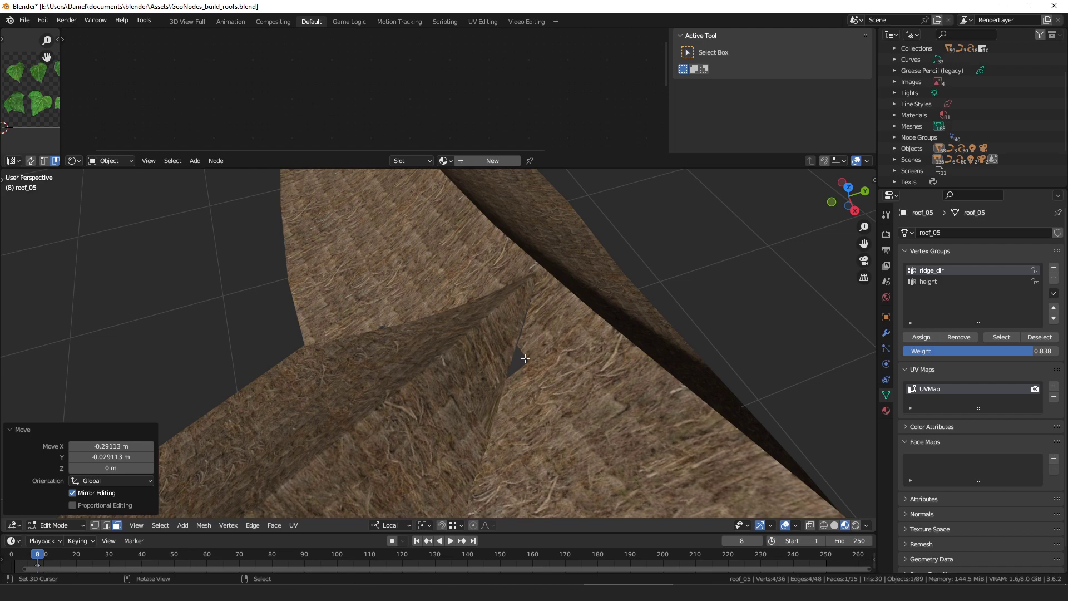
pyautogui.scroll(-5, 474, 352)
pyautogui.press('KP_7')
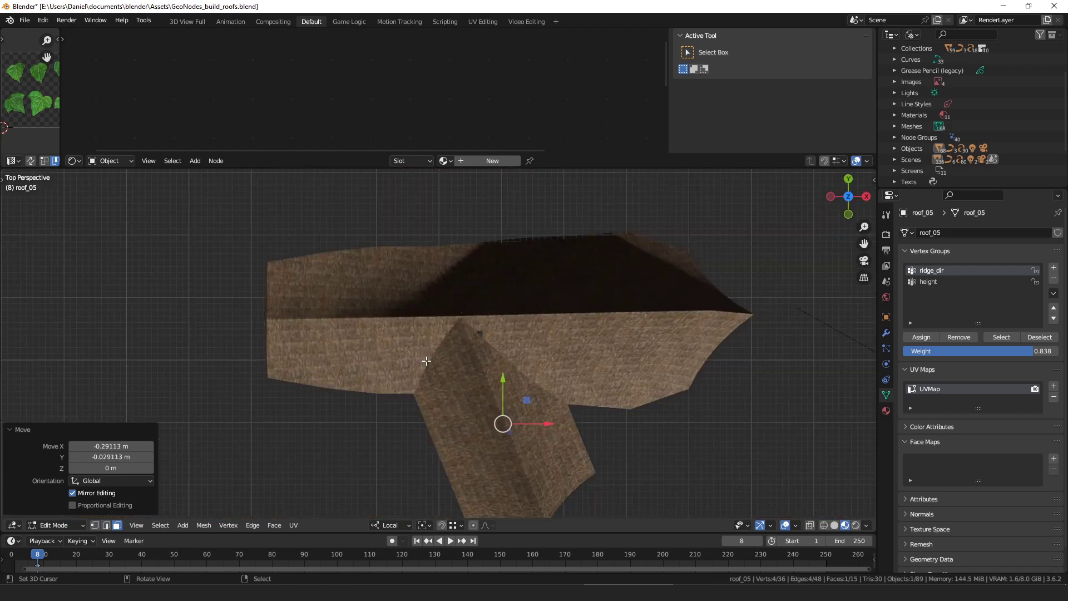
pyautogui.moveTo(547, 424)
pyautogui.mouseDown()
pyautogui.moveTo(495, 422)
pyautogui.moveTo(564, 423)
pyautogui.mouseUp()
# Move the wing about 0.51 m in X and -1.48 m in Y in the top view, and fine-tune its position against the main roof.
pyautogui.moveTo(564, 423); pyautogui.dragTo(440, 332, button='middle')
pyautogui.moveTo(325, 304); pyautogui.dragTo(489, 410, button='middle')
pyautogui.press('KP_7')
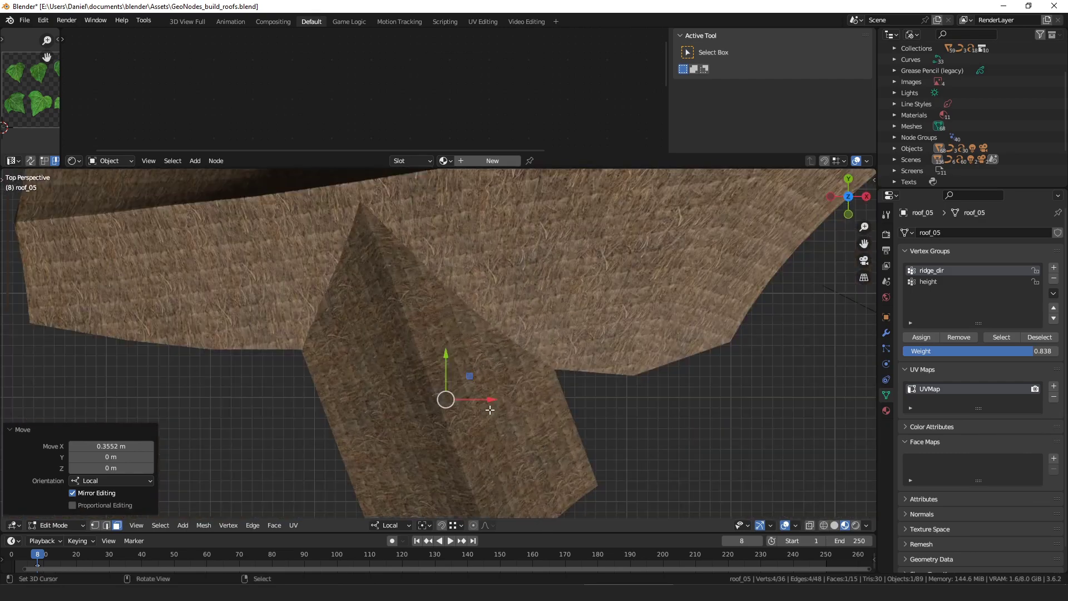
pyautogui.scroll(-3, 489, 410)
pyautogui.press('g')
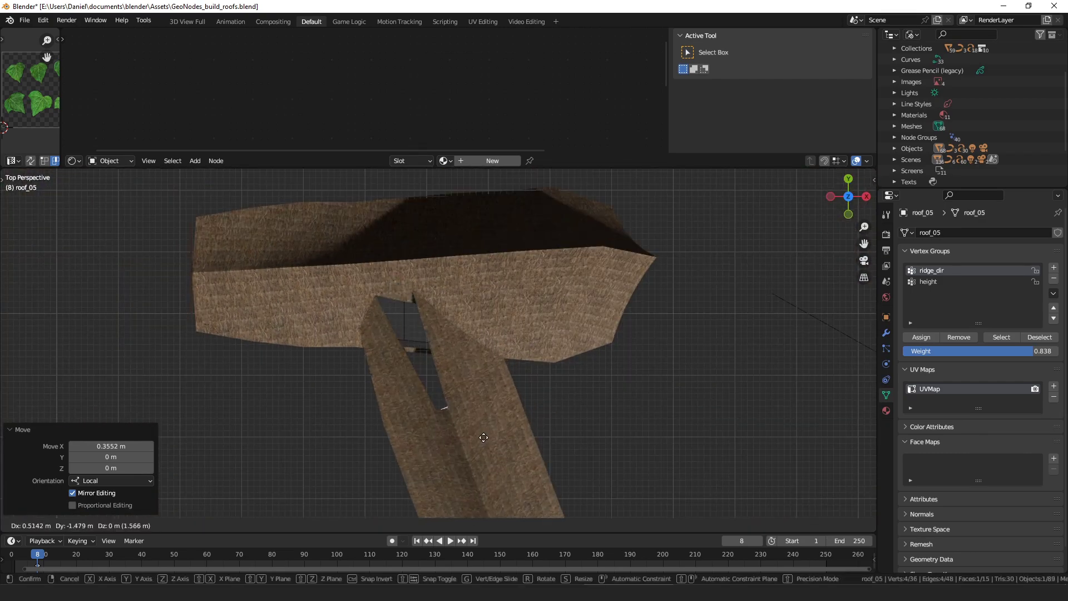
pyautogui.click(484, 435)
pyautogui.press('g')
pyautogui.click(481, 428)
# Select the wing's corner vertex near the main roof's eave, view the junction from below and circle the eave edge with an annotation.
pyautogui.press('1')
pyautogui.rightClick(499, 375)
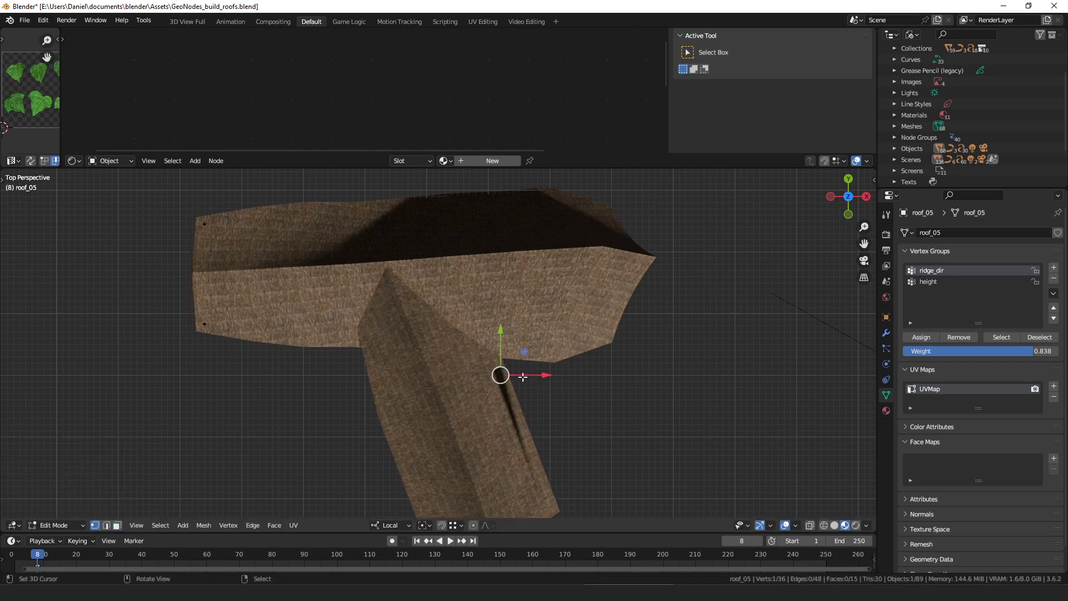
pyautogui.moveTo(466, 380); pyautogui.dragTo(354, 374, button='middle')
pyautogui.moveTo(848, 437)
pyautogui.mouseDown()
pyautogui.moveTo(543, 369)
pyautogui.moveTo(841, 473)
pyautogui.moveTo(751, 420)
pyautogui.mouseUp()
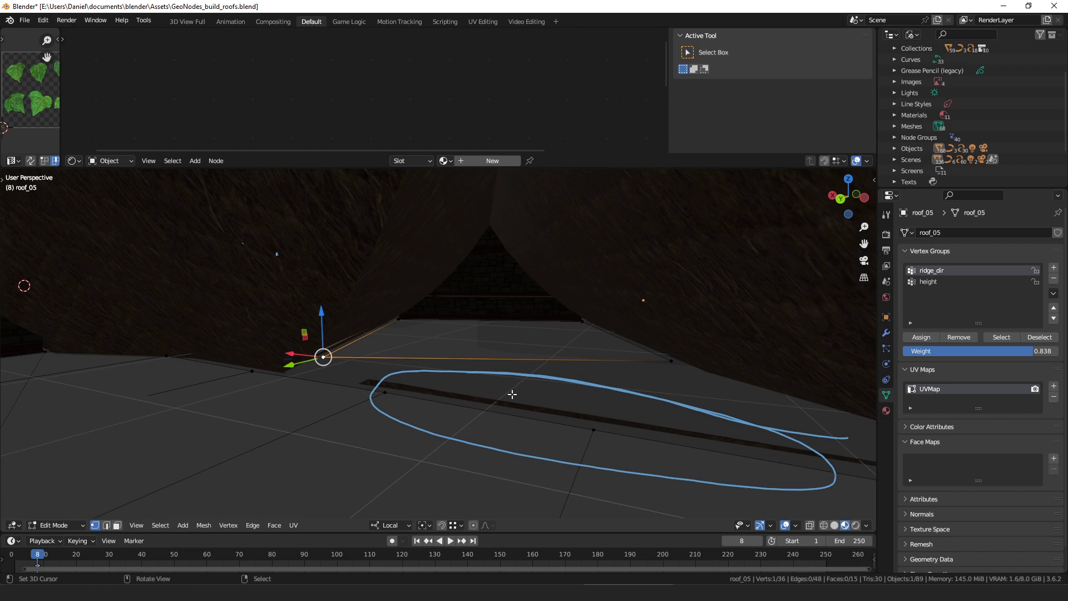
pyautogui.scroll(-3, 591, 339)
pyautogui.moveTo(591, 339); pyautogui.dragTo(497, 408, button='middle')
# Leave Edit Mode on roof_05 and bring the asset browser window over the 3D view.
pyautogui.scroll(-9, 431, 374)
pyautogui.scroll(6, 498, 408)
pyautogui.moveTo(378, 329); pyautogui.dragTo(509, 352, button='middle')
pyautogui.press('Tab')
pyautogui.moveTo(1067, 223); pyautogui.dragTo(701, 260)
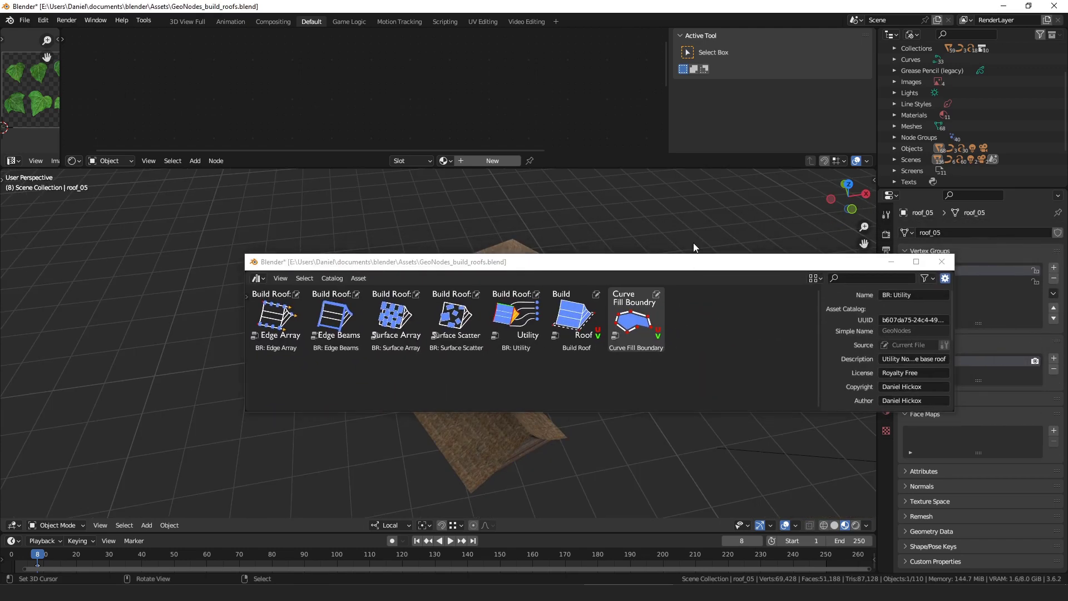